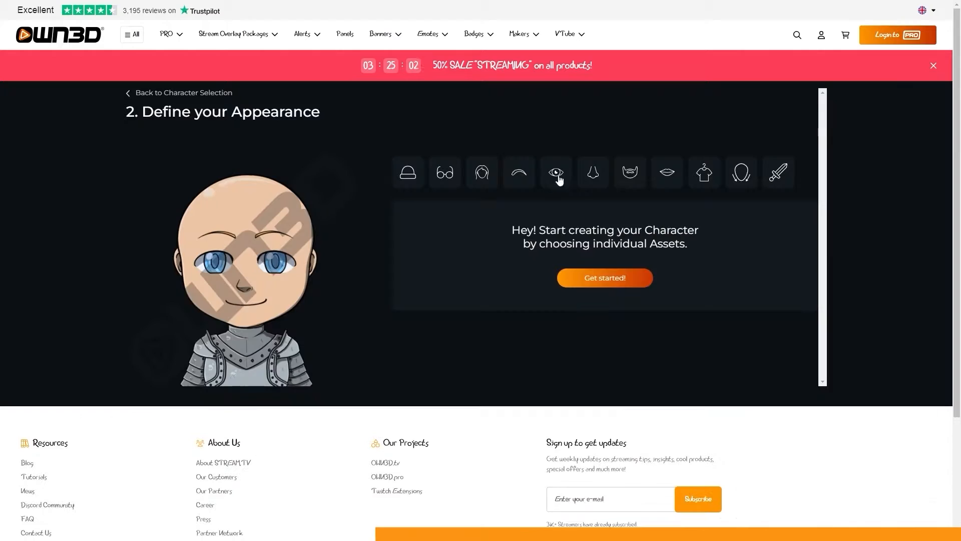
# - Change the character's skin colour to a very dark brown preset
pyautogui.click(746, 173)
pyautogui.click(544, 398)
pyautogui.click(620, 362)
pyautogui.click(611, 371)
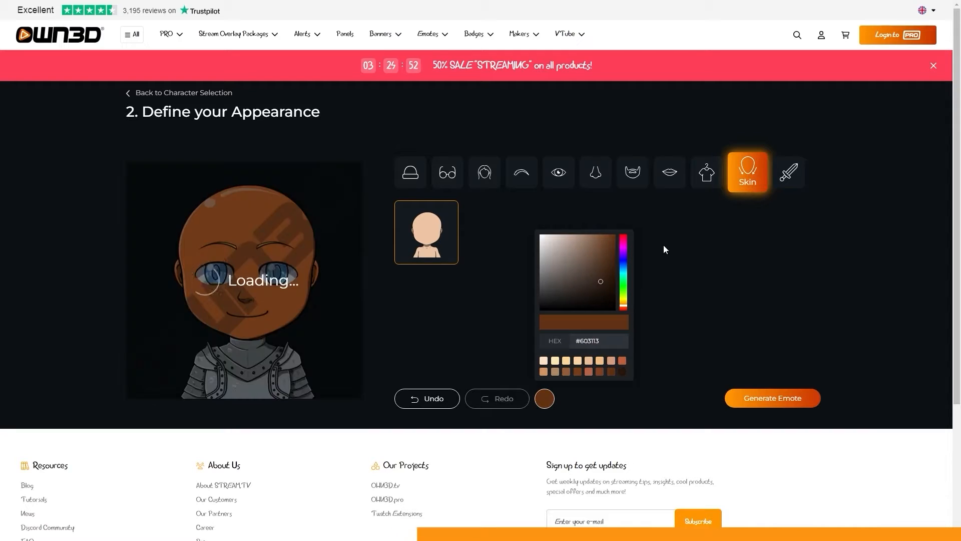
pyautogui.click(623, 372)
pyautogui.click(653, 251)
# - Dress the character in the tan armour with the red scarf and add a full beard
pyautogui.click(703, 176)
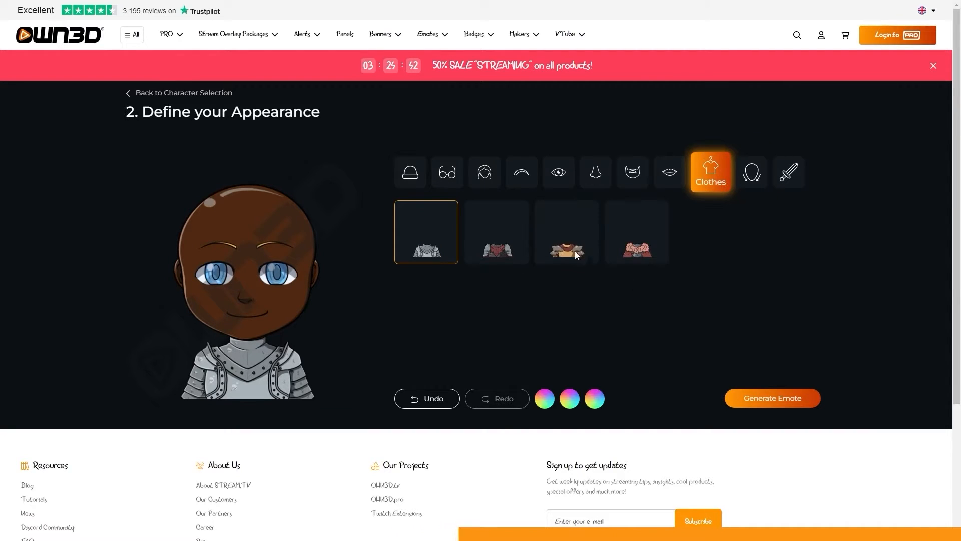
pyautogui.click(566, 232)
pyautogui.click(634, 173)
pyautogui.click(496, 306)
# - Choose a small nose for the character and look through the generated standard emotes and the emote shop
pyautogui.click(594, 173)
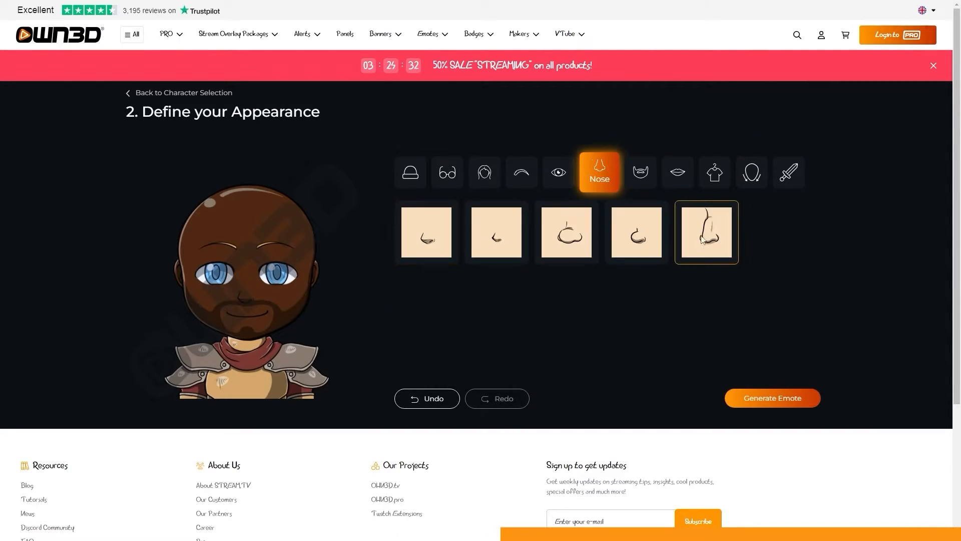
pyautogui.click(526, 252)
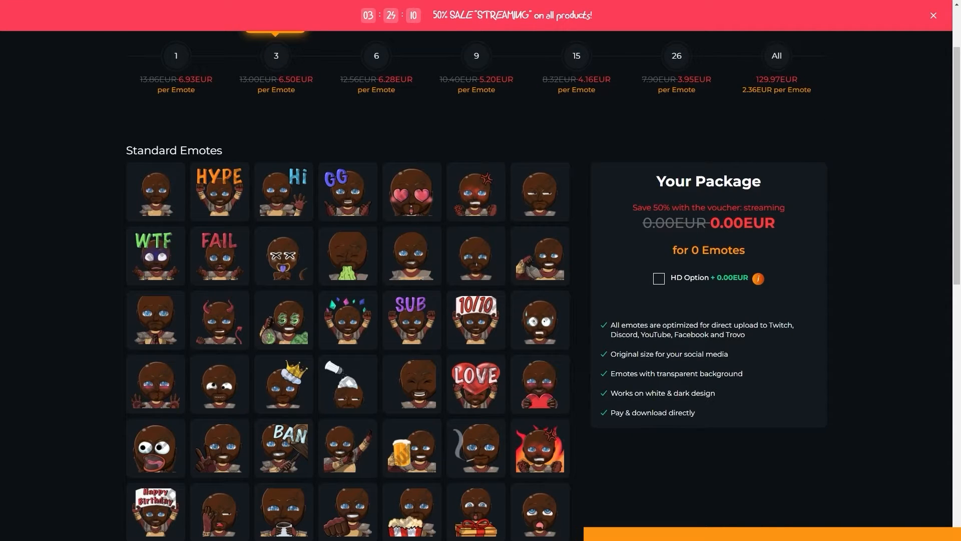
pyautogui.scroll(-2, 870, 331)
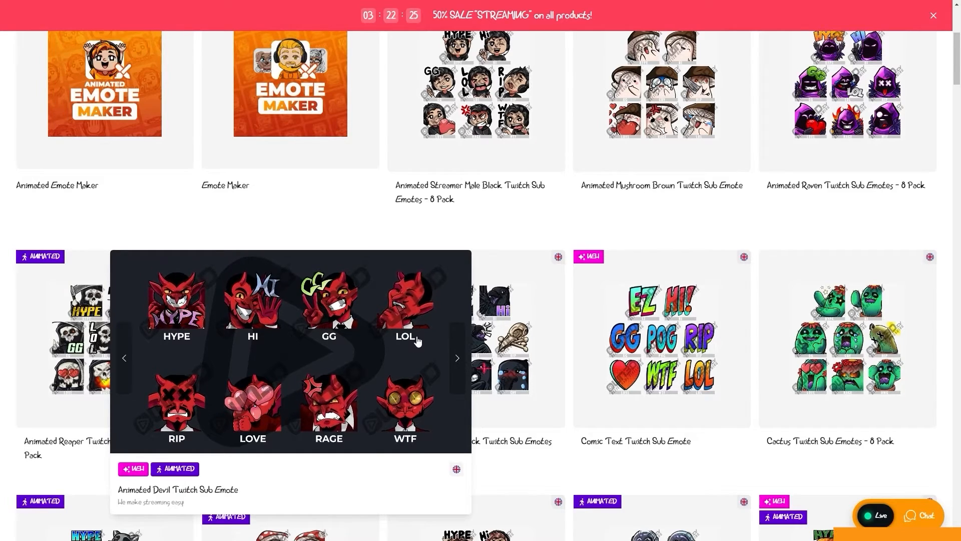
pyautogui.moveTo(606, 352)
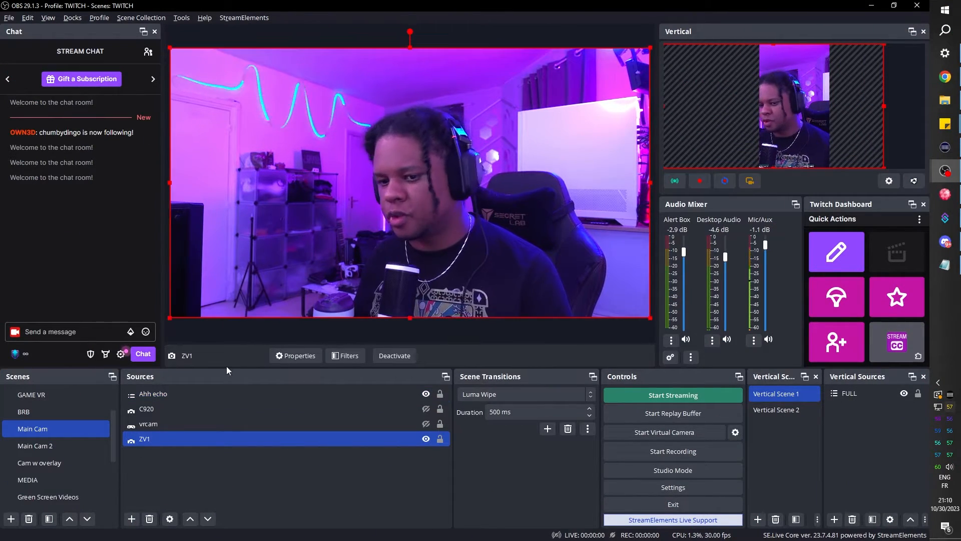
# - Switch to OBS and show the Ahh echo scene
pyautogui.scroll(-2, 50, 441)
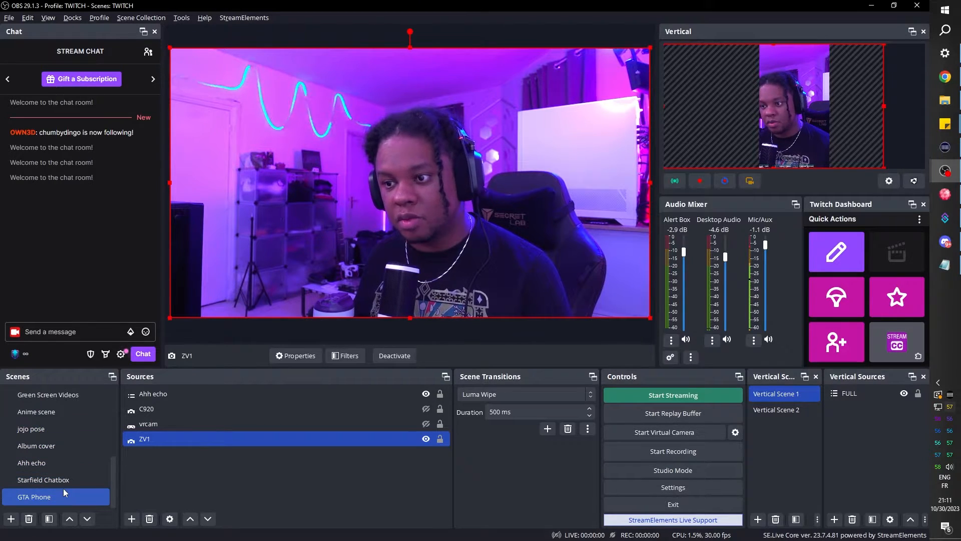
pyautogui.click(944, 218)
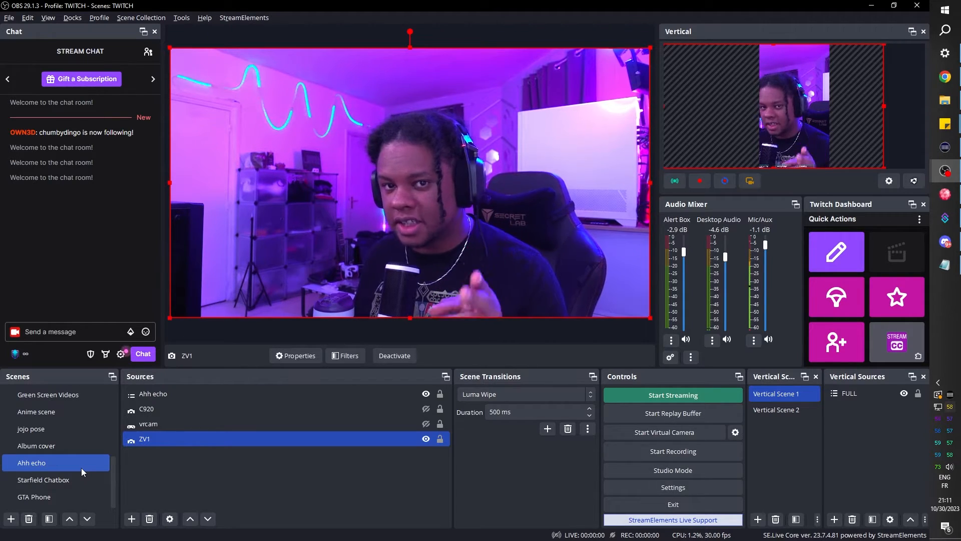
pyautogui.click(81, 467)
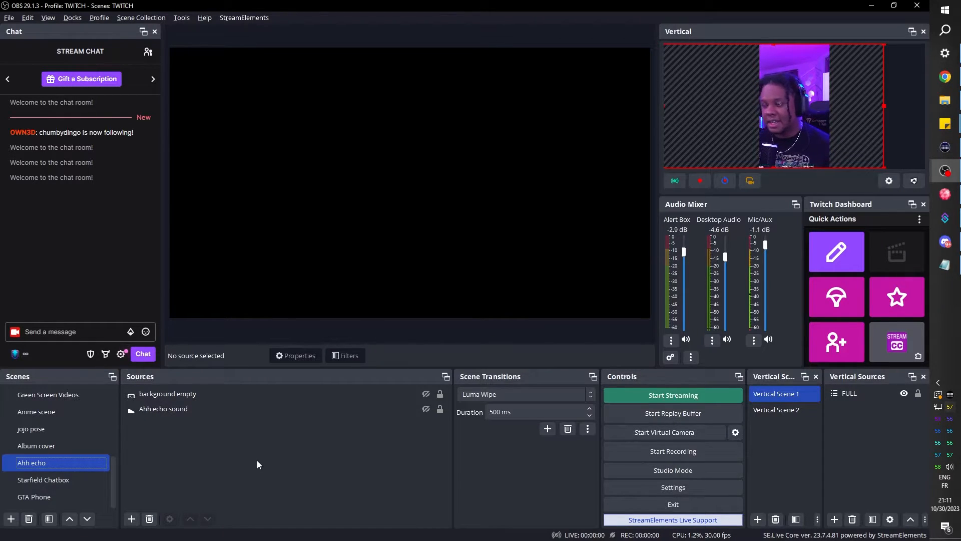
# - Switch to Streamer.bot, open the OBS Take Screenshot sub-action of Take screenshot, and view the end of its file path
pyautogui.click(944, 217)
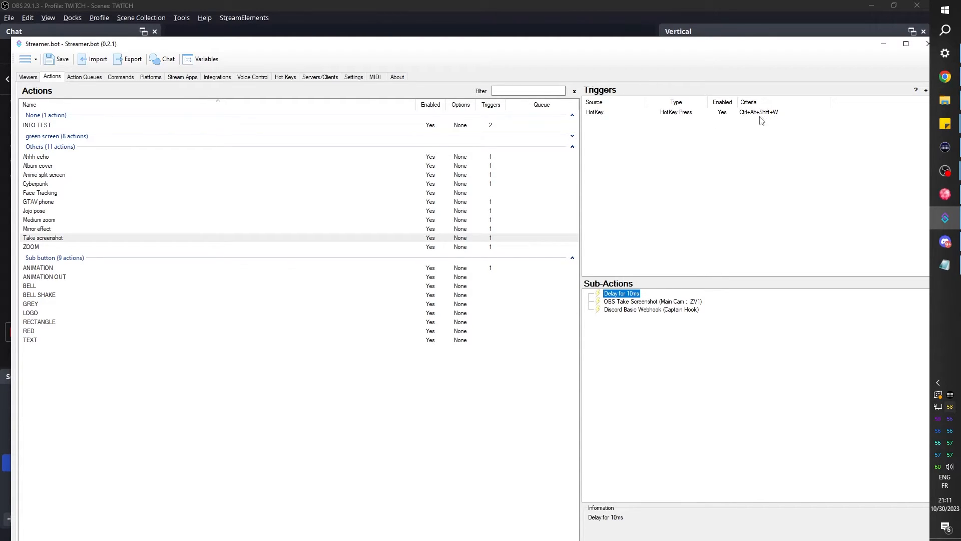
pyautogui.doubleClick(634, 302)
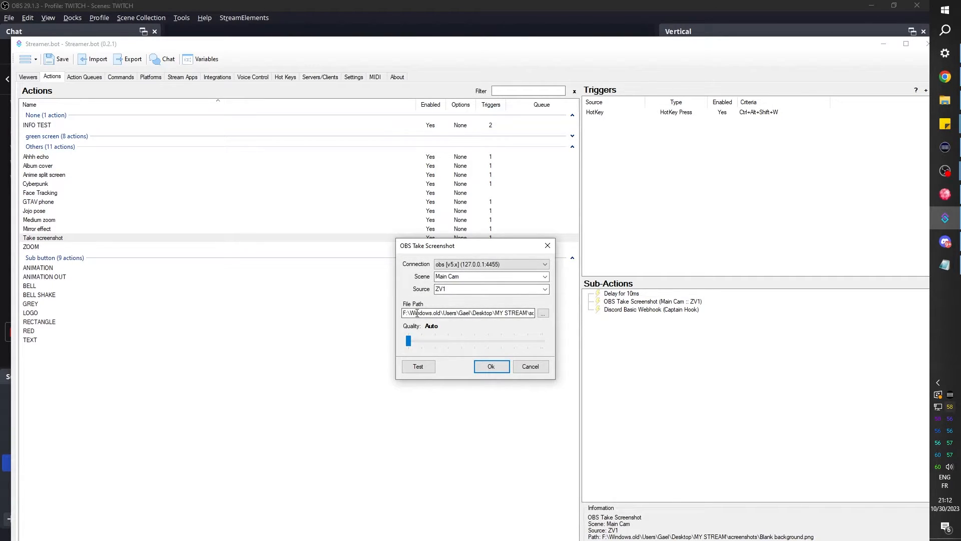
pyautogui.press('End')
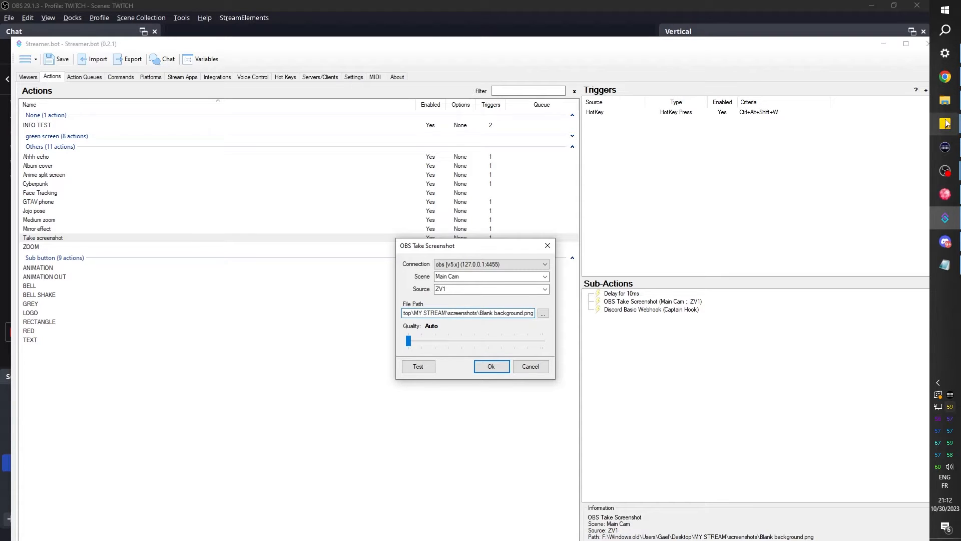
# - Compare the screenshots folder in File Explorer with the sub-action's file path, and confirm the OBS Take Screenshot settings
pyautogui.click(945, 101)
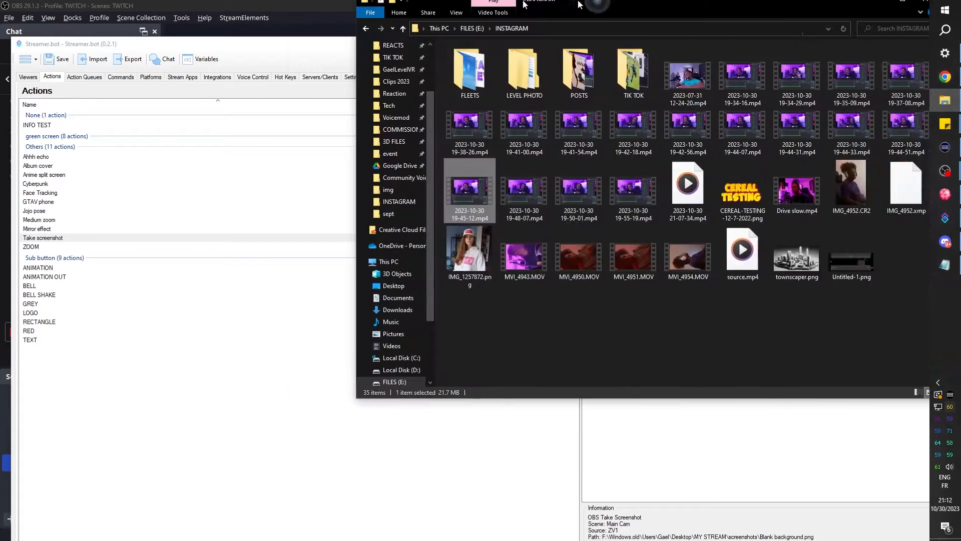
pyautogui.moveTo(588, 8); pyautogui.dragTo(322, 85)
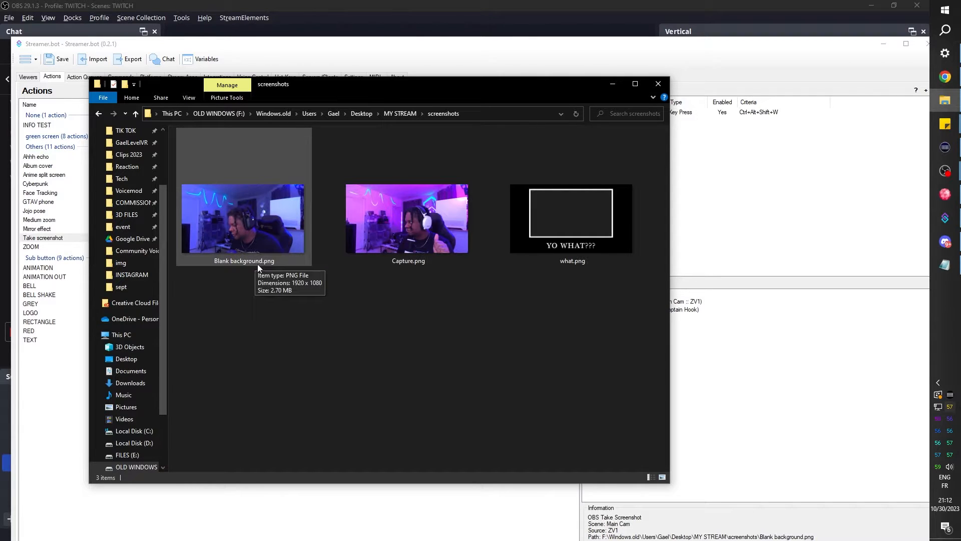
pyautogui.moveTo(567, 91); pyautogui.dragTo(569, 361)
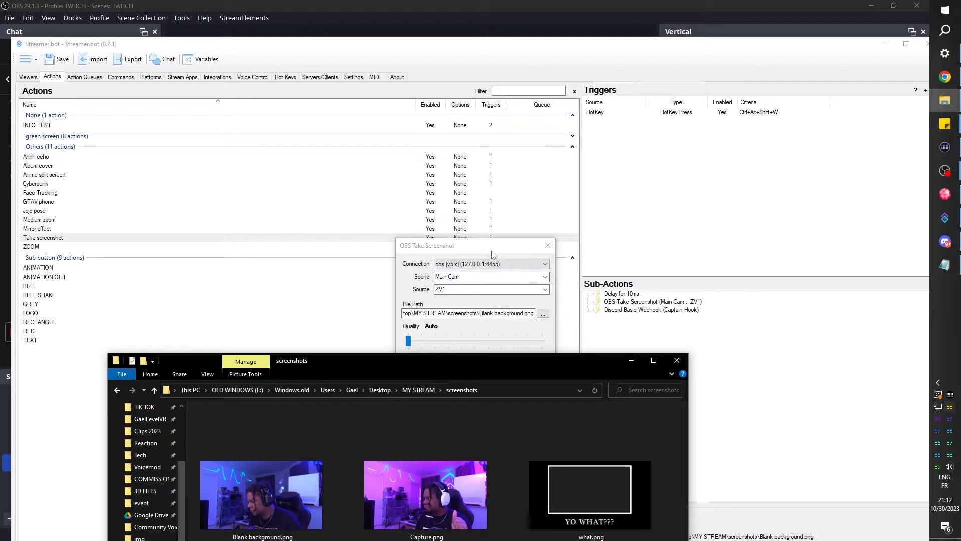
pyautogui.moveTo(493, 254); pyautogui.dragTo(501, 162)
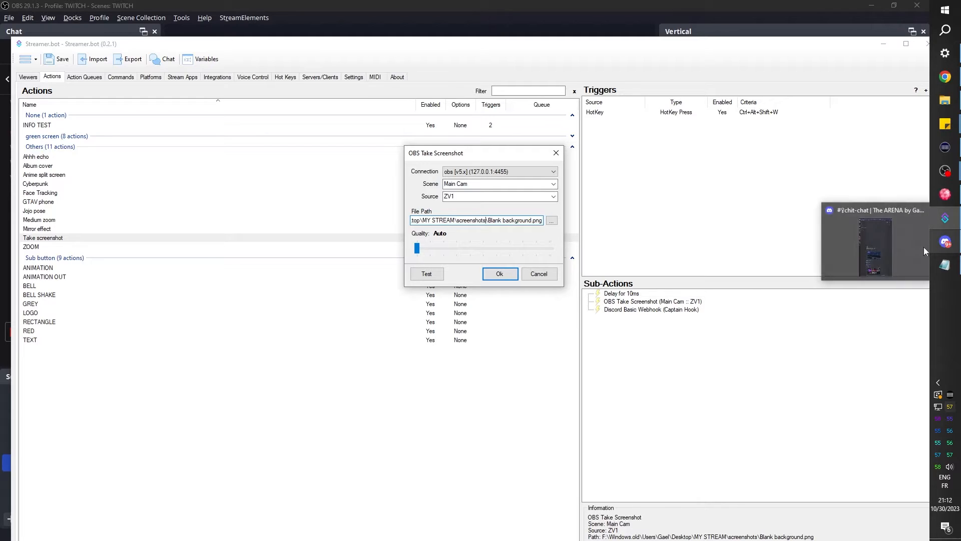
pyautogui.click(500, 274)
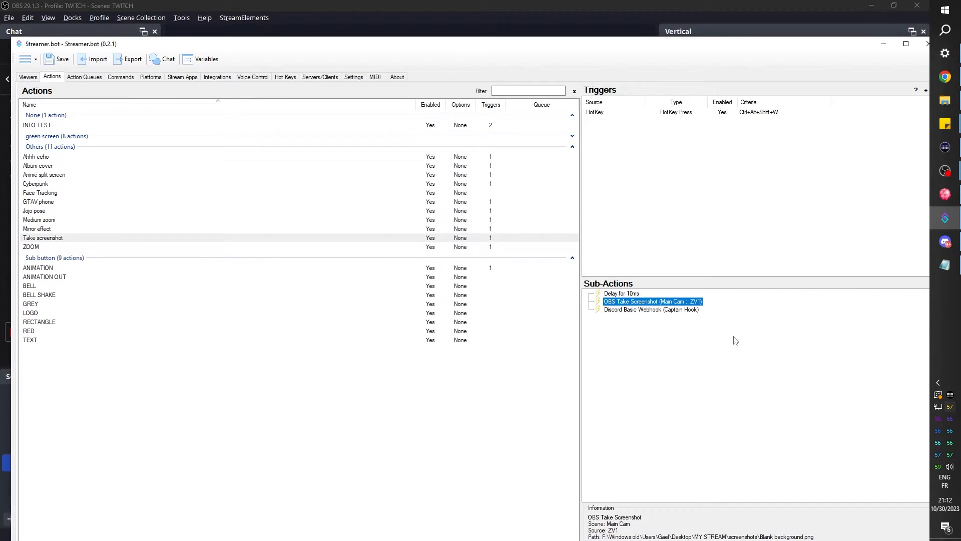
# - Set the Delay sub-action to 5000 ms and check the captured image in the screenshots folder
pyautogui.doubleClick(622, 294)
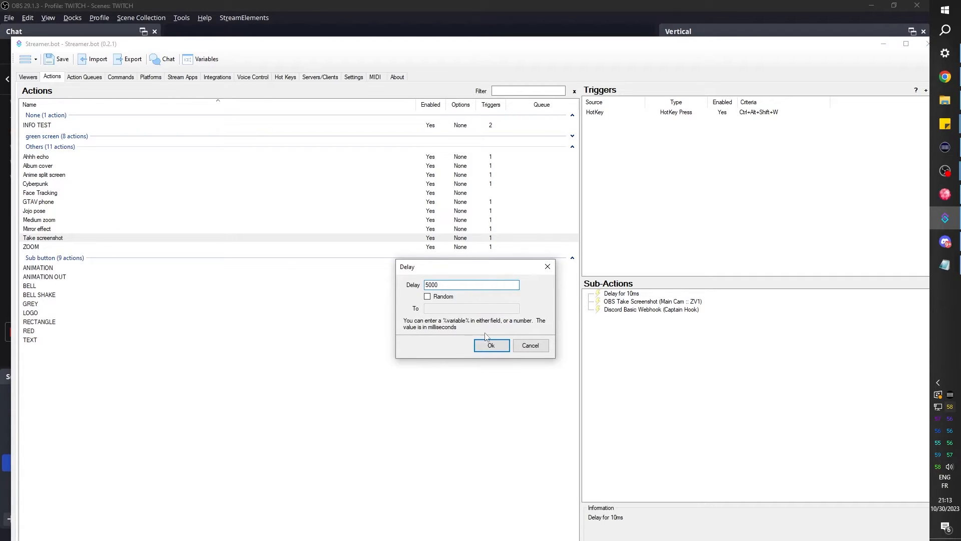
pyautogui.click(488, 345)
pyautogui.hotkey('alt', 'Tab')
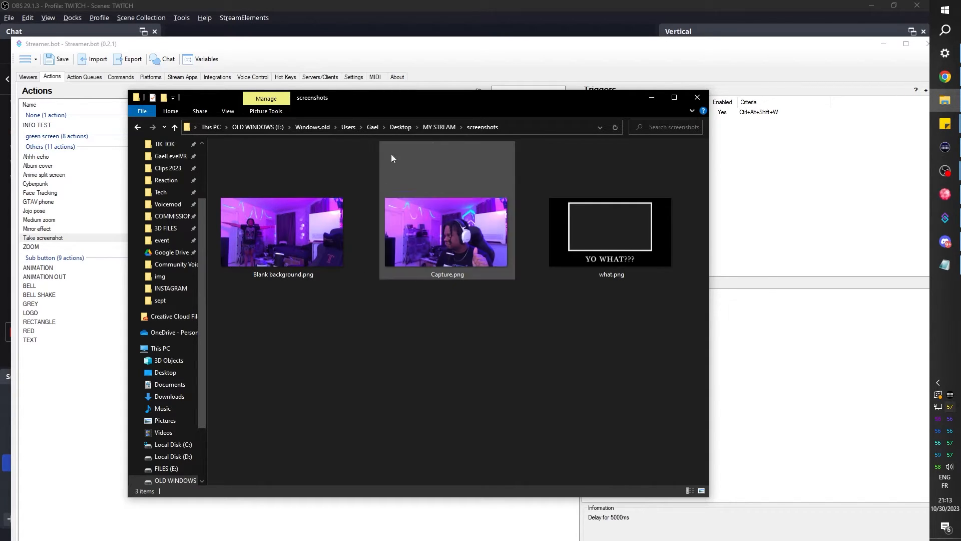
# - Switch to OBS and show the FULL scene
pyautogui.click(945, 171)
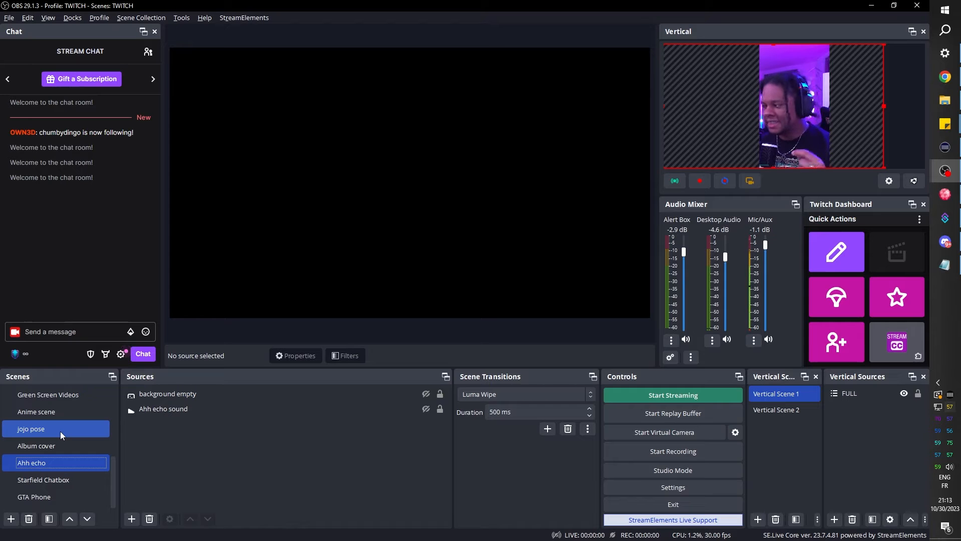
pyautogui.scroll(1, 60, 431)
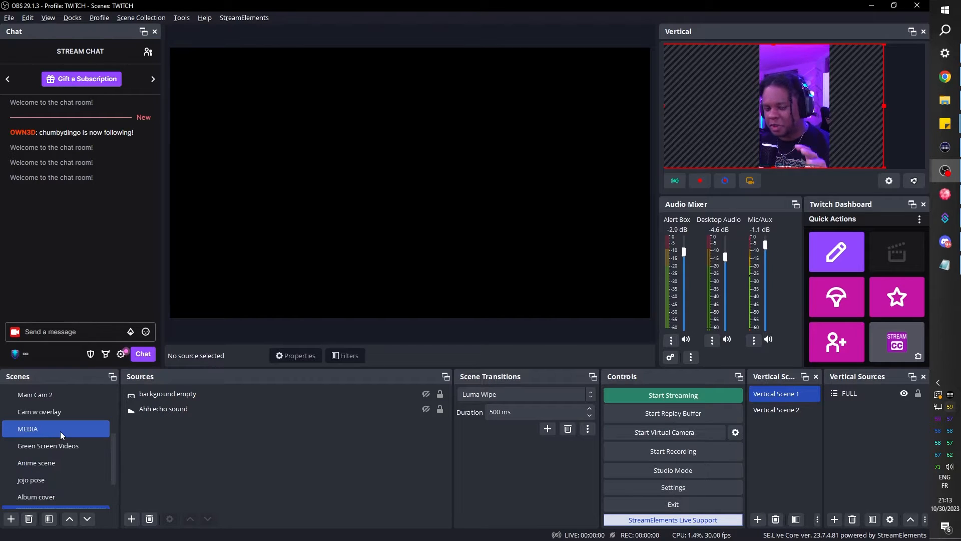
pyautogui.scroll(1, 60, 430)
pyautogui.scroll(1, 60, 429)
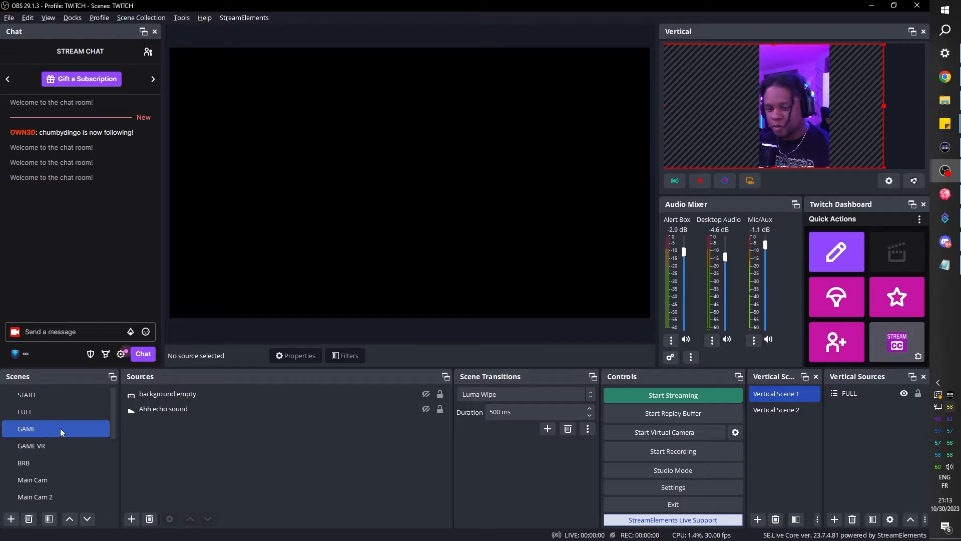
pyautogui.click(50, 412)
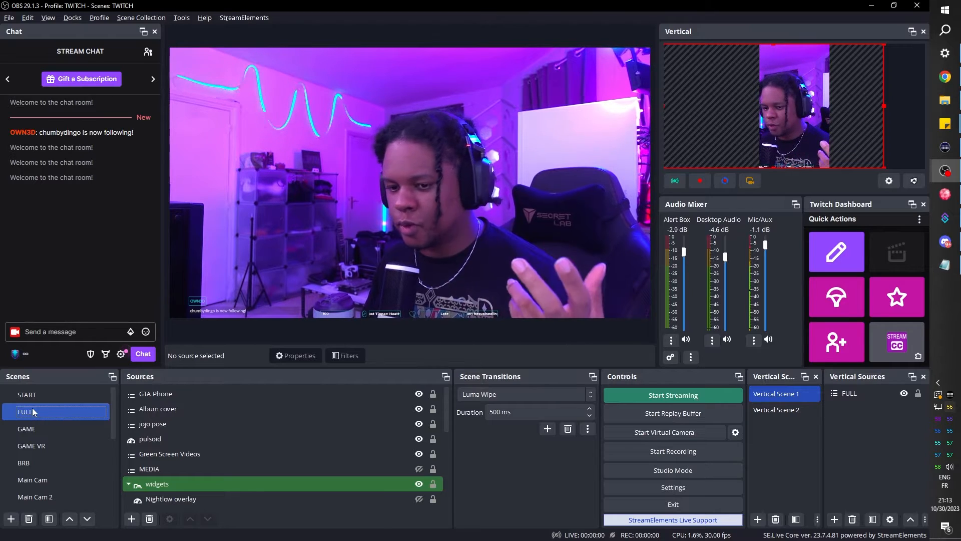
# - Redeem the Disappear channel reward in the stream chat
pyautogui.click(15, 353)
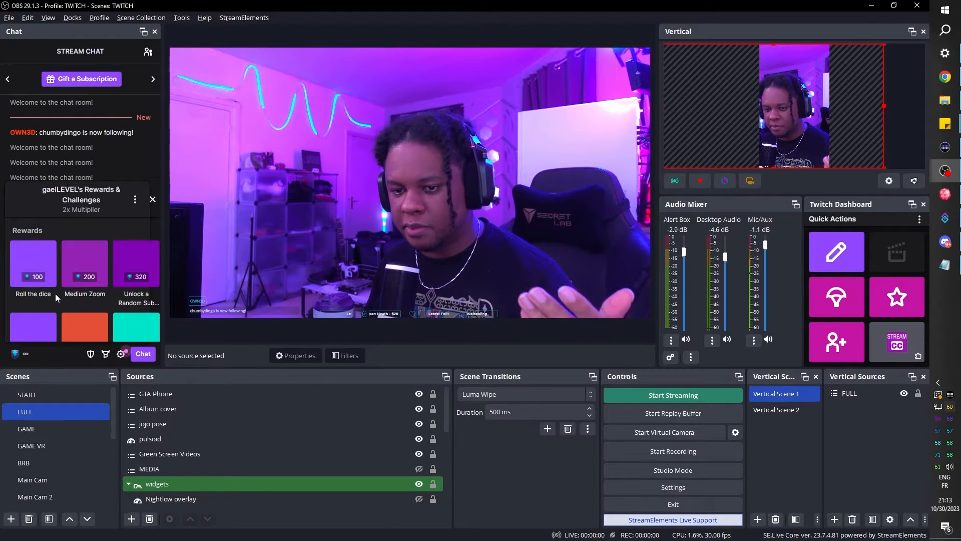
pyautogui.scroll(-3, 55, 293)
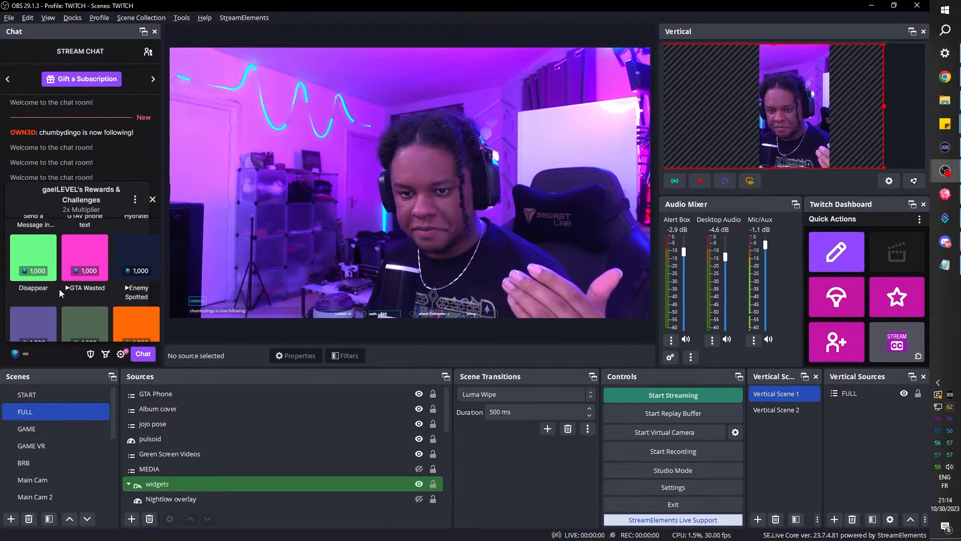
pyautogui.click(32, 258)
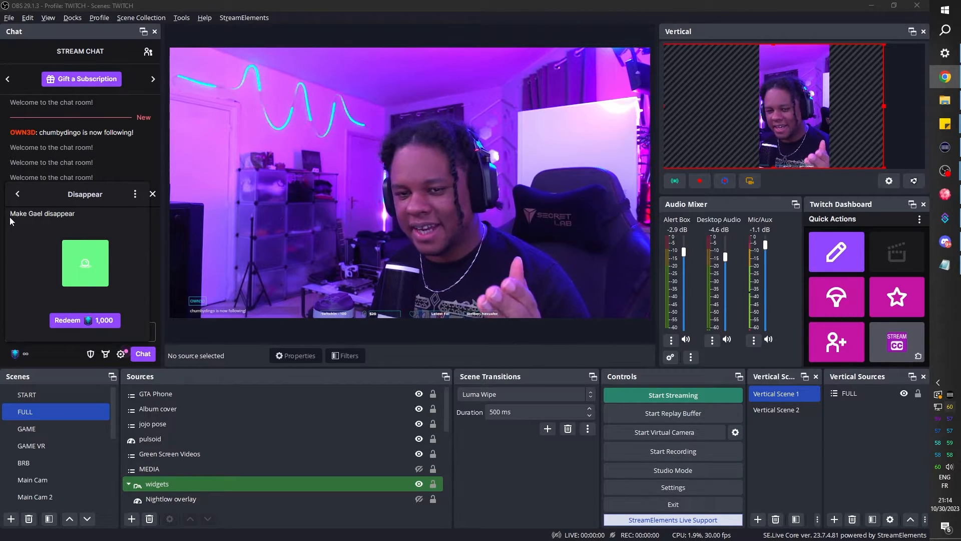
pyautogui.click(79, 320)
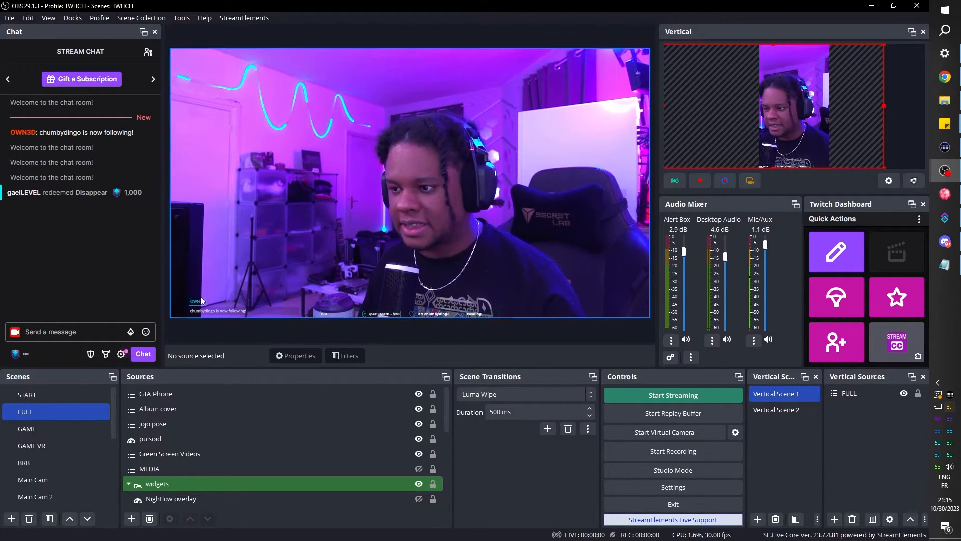
# - Redeem the Album Cover channel reward in the stream chat
pyautogui.click(15, 354)
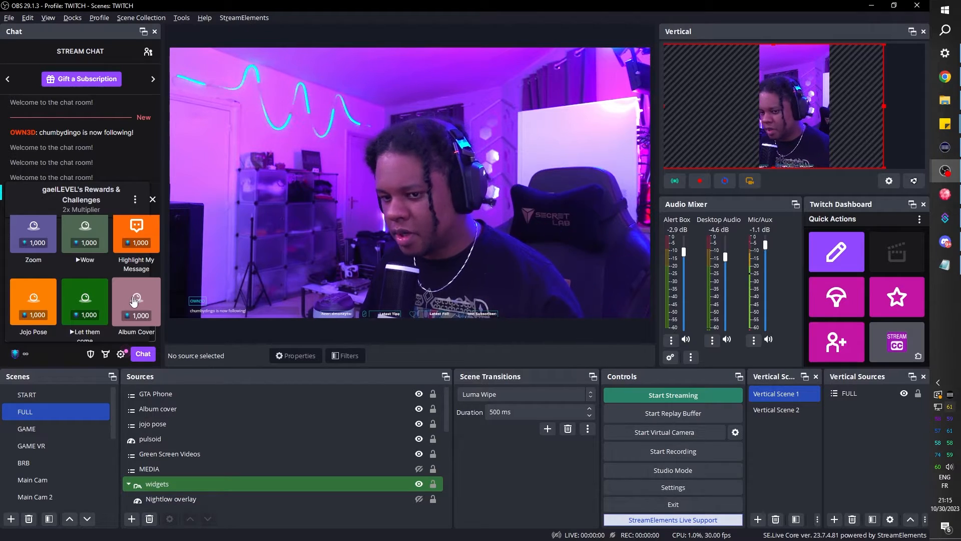
pyautogui.click(62, 316)
pyautogui.click(61, 323)
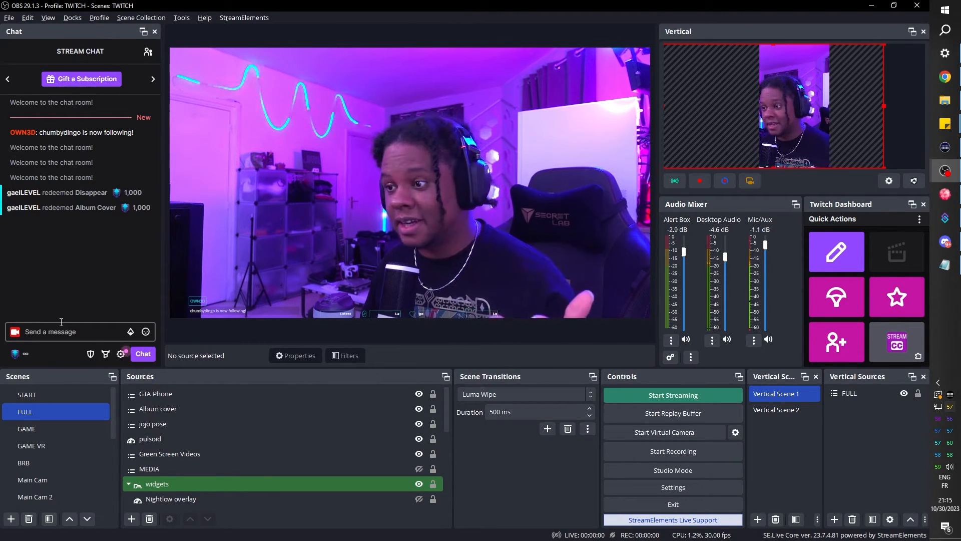
# - Redeem the "Yo what?" channel reward in the stream chat
pyautogui.click(15, 353)
pyautogui.scroll(-5, 54, 282)
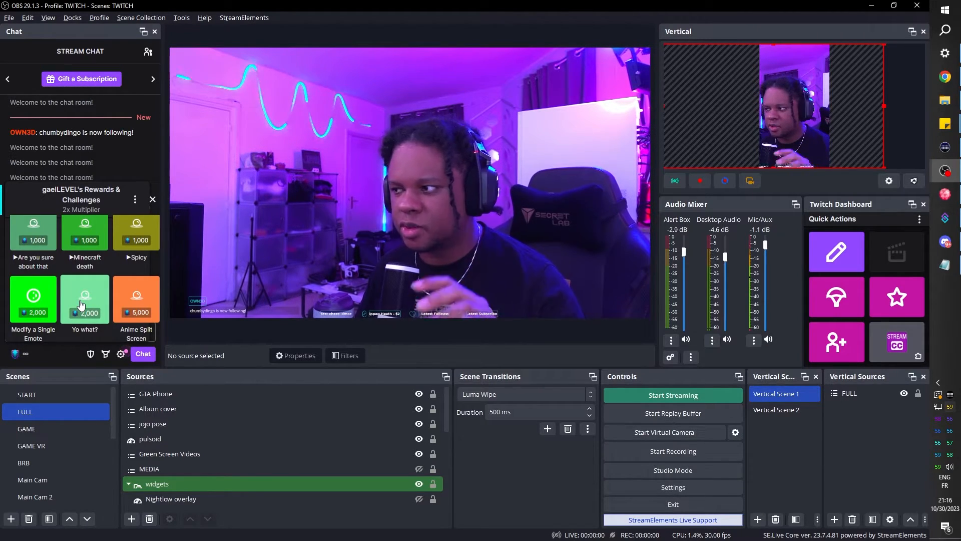
pyautogui.click(82, 304)
pyautogui.click(73, 320)
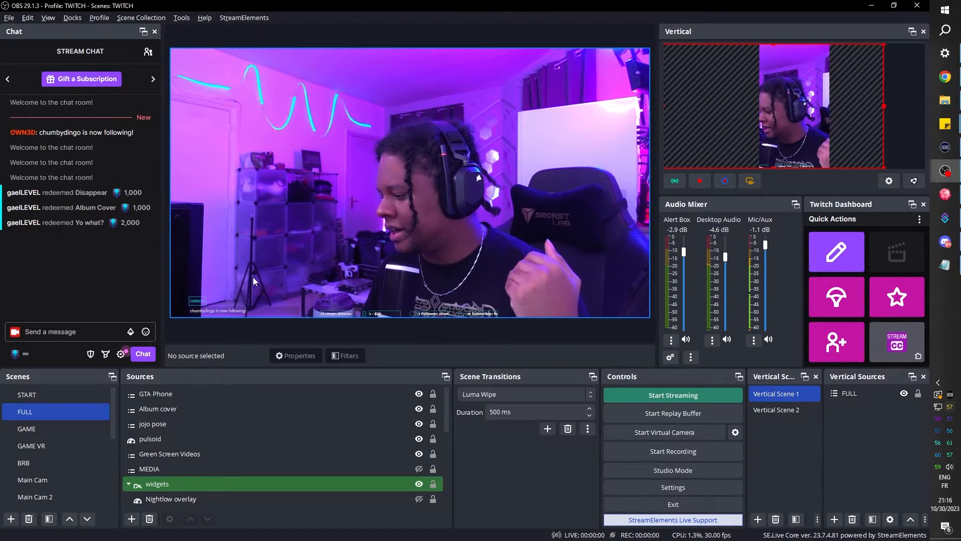
# - Switch to Discord and bring up the webhooks in the chit-chat channel's integration settings
pyautogui.click(944, 241)
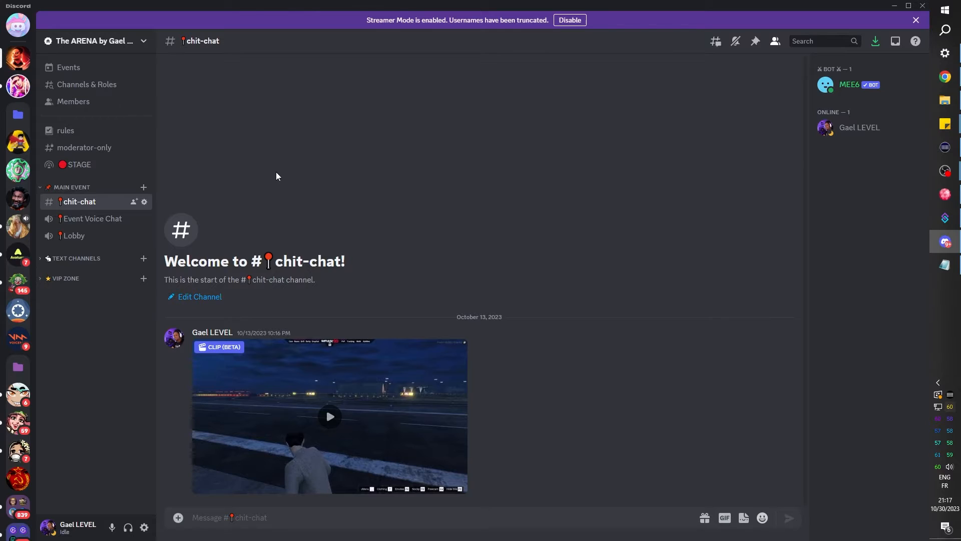
pyautogui.rightClick(90, 202)
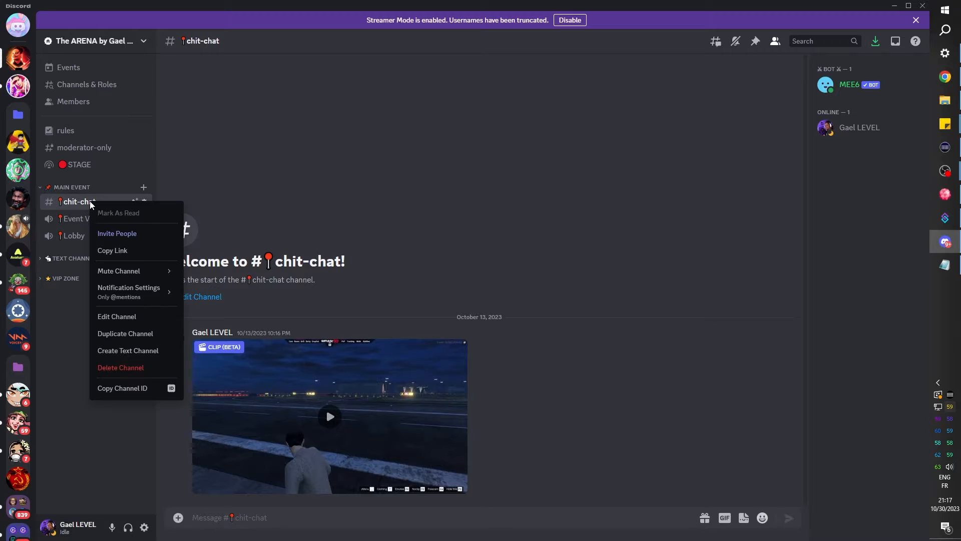
pyautogui.click(130, 317)
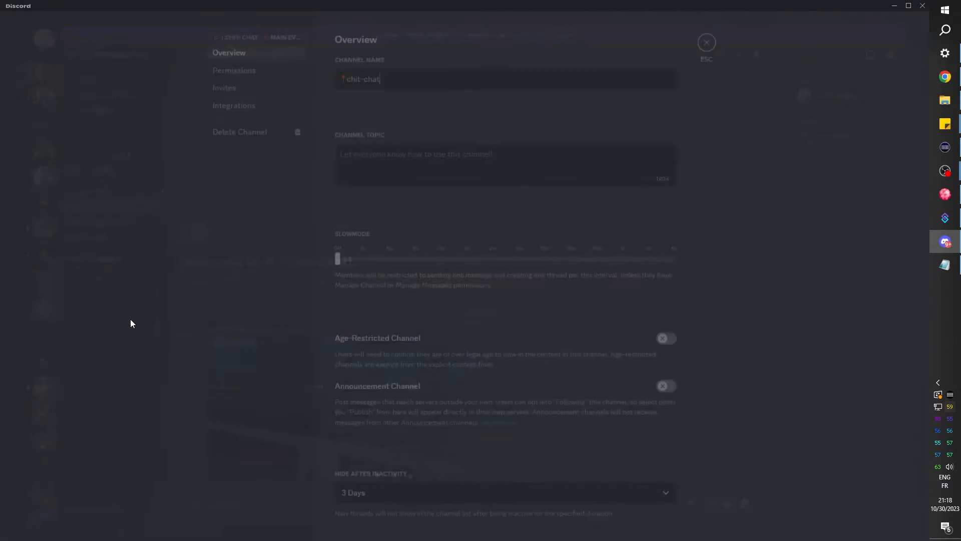
pyautogui.click(249, 113)
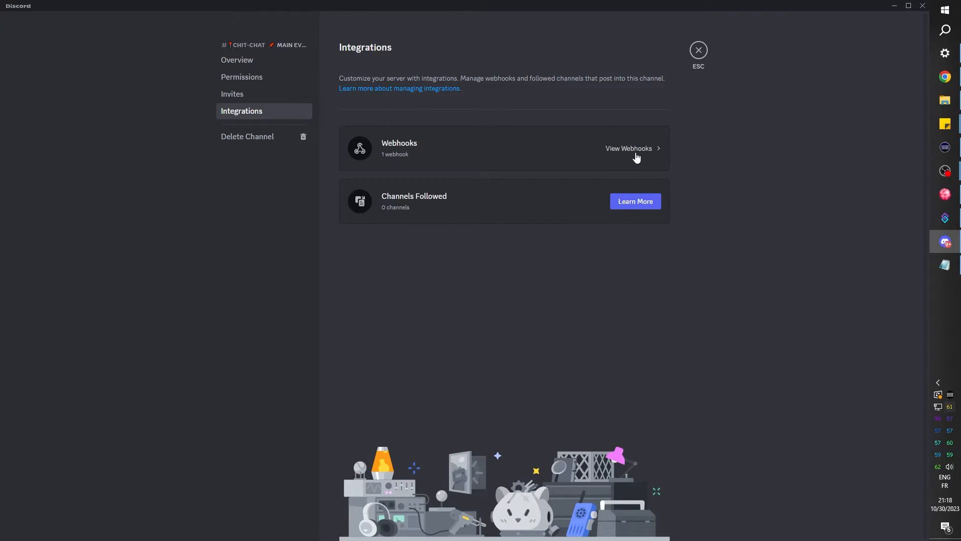
pyautogui.click(606, 149)
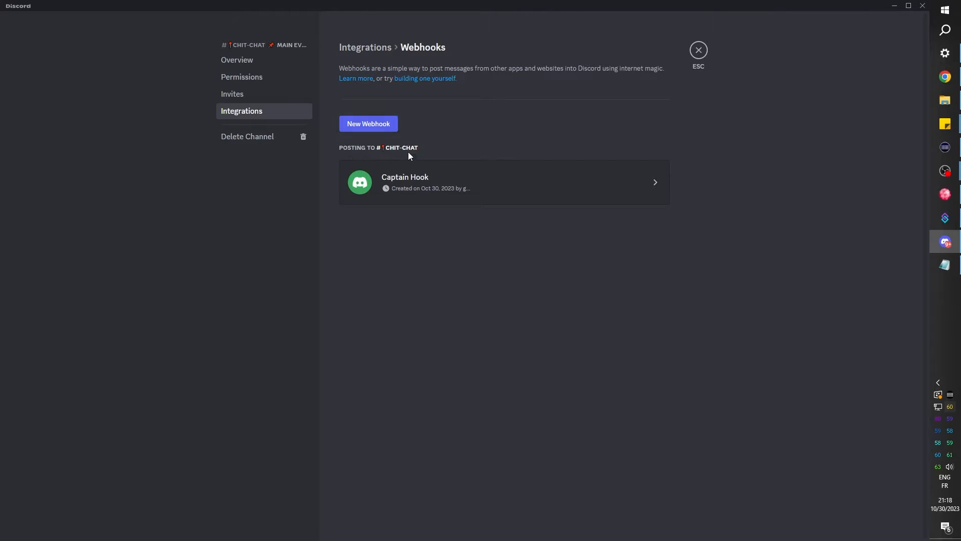
# - Expand the Captain Hook webhook and copy its webhook URL
pyautogui.click(448, 182)
pyautogui.moveTo(486, 240); pyautogui.dragTo(395, 242)
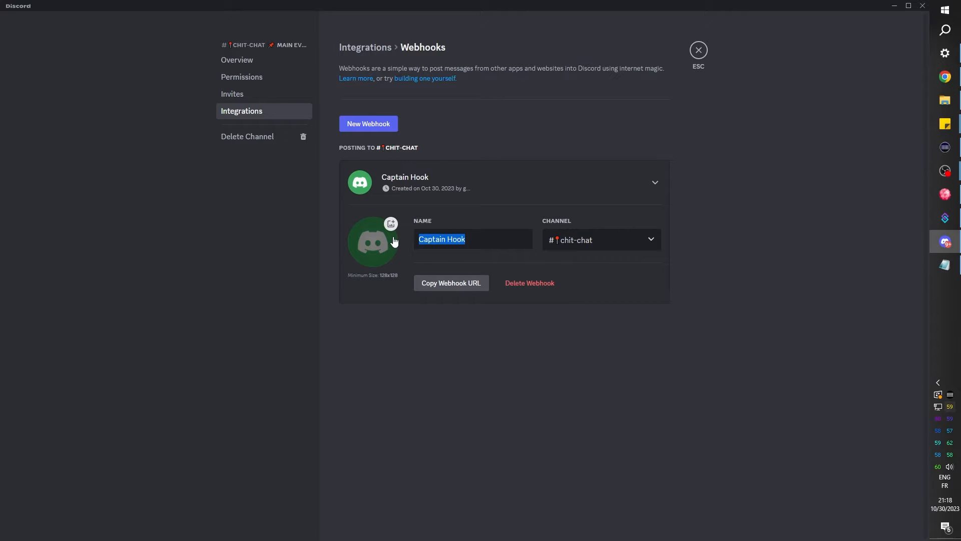
pyautogui.click(495, 241)
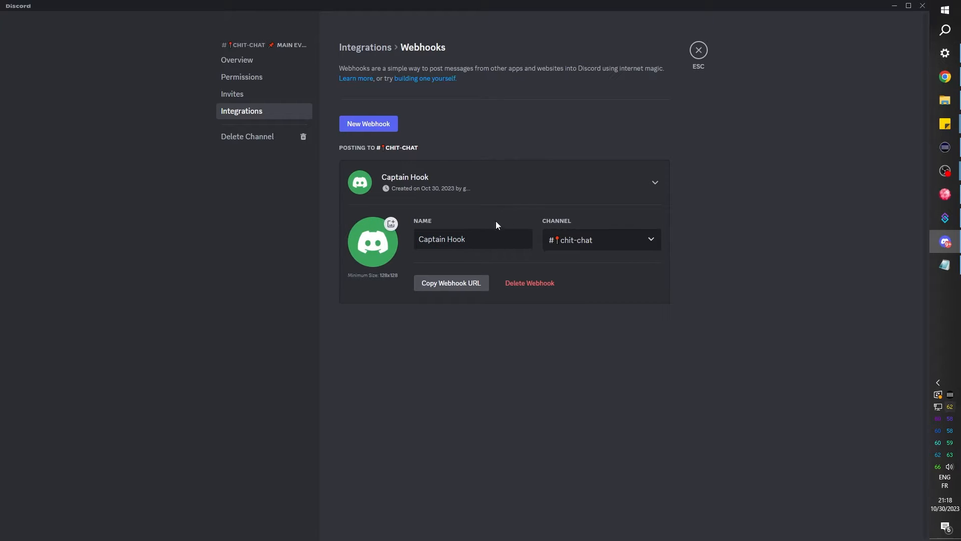
pyautogui.click(450, 285)
# - Switch to Streamer.bot and start an OBS Take Screenshot sub-action for the Album cover action, with scene FULL and source Album cover
pyautogui.click(945, 218)
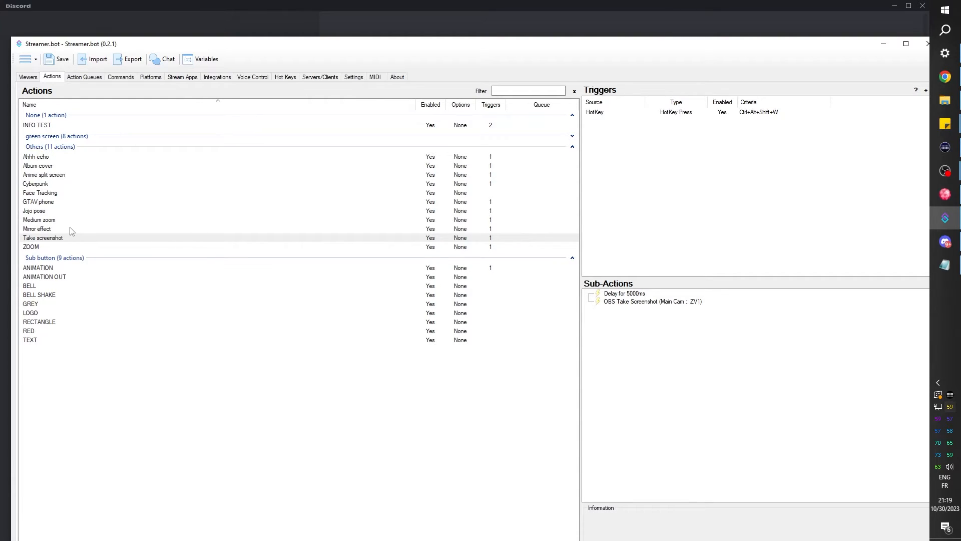
pyautogui.click(60, 167)
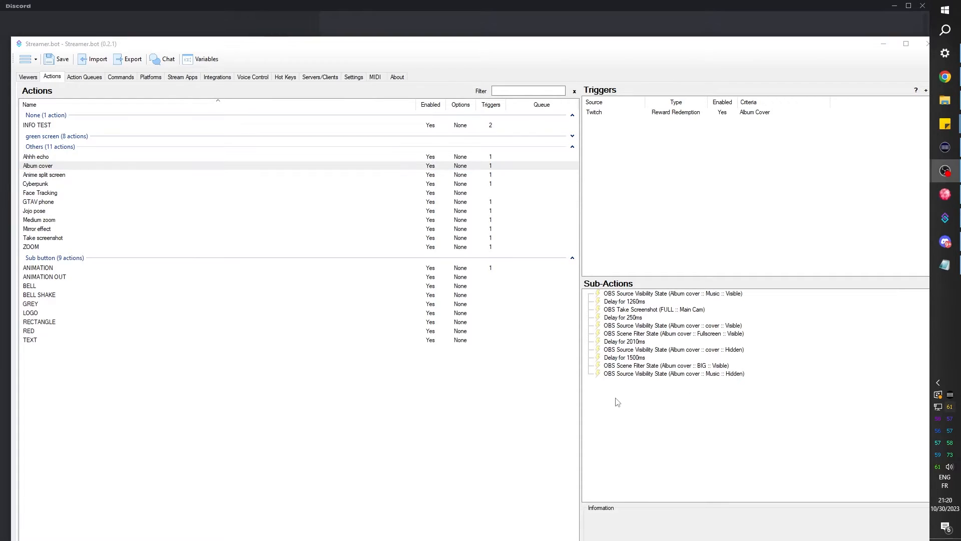
pyautogui.rightClick(617, 402)
pyautogui.moveTo(677, 422)
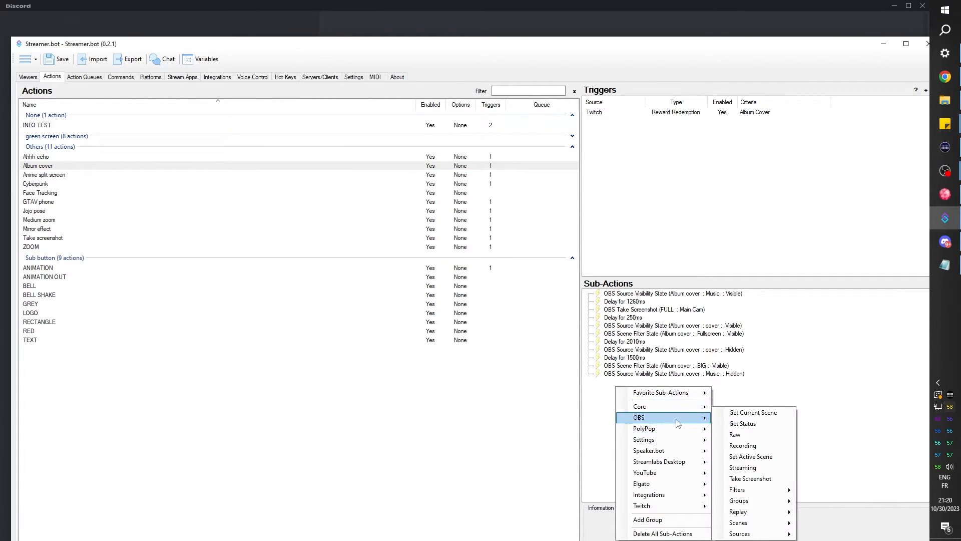
pyautogui.click(750, 478)
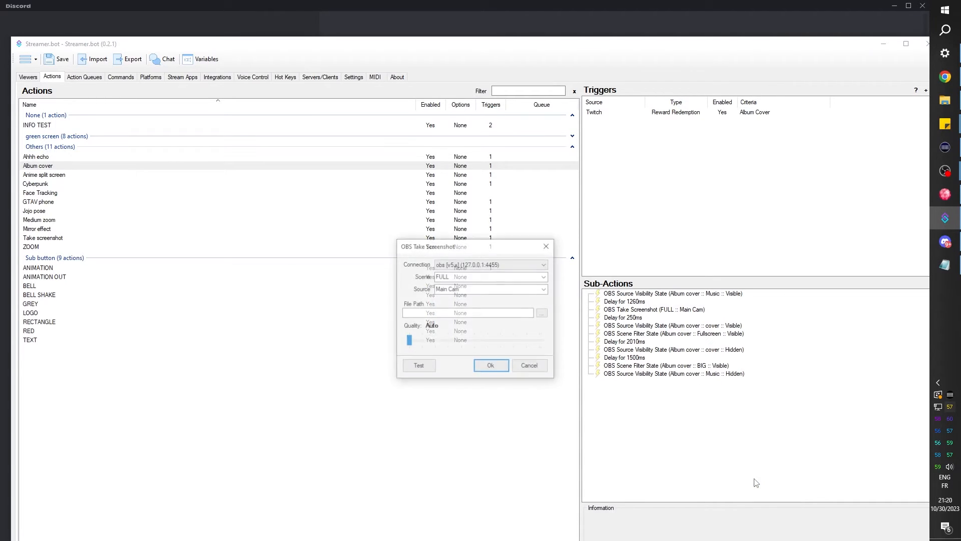
pyautogui.click(545, 277)
pyautogui.click(544, 277)
pyautogui.click(545, 290)
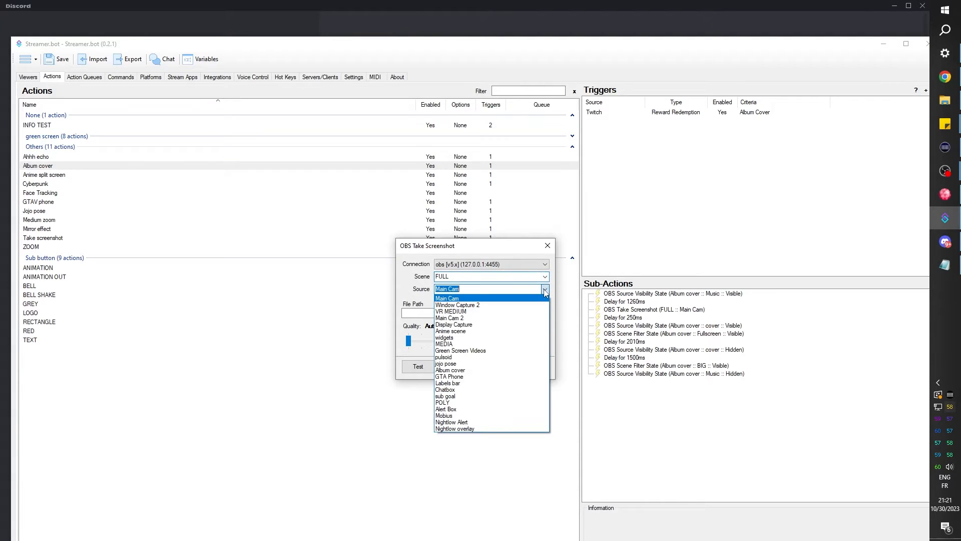
pyautogui.click(485, 370)
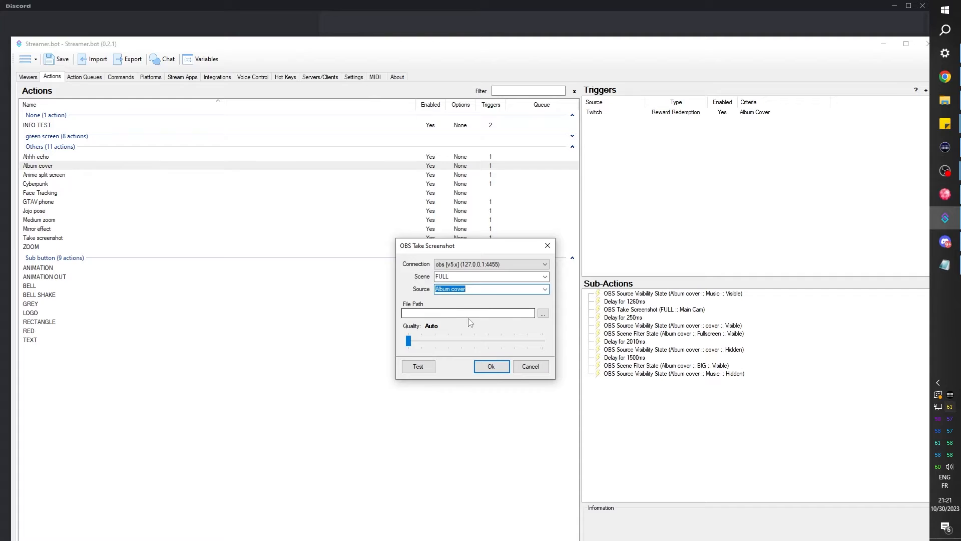
# - Browse to the MY STREAM screenshots folder for the file path and duplicate Capture.png as cover.png
pyautogui.click(543, 314)
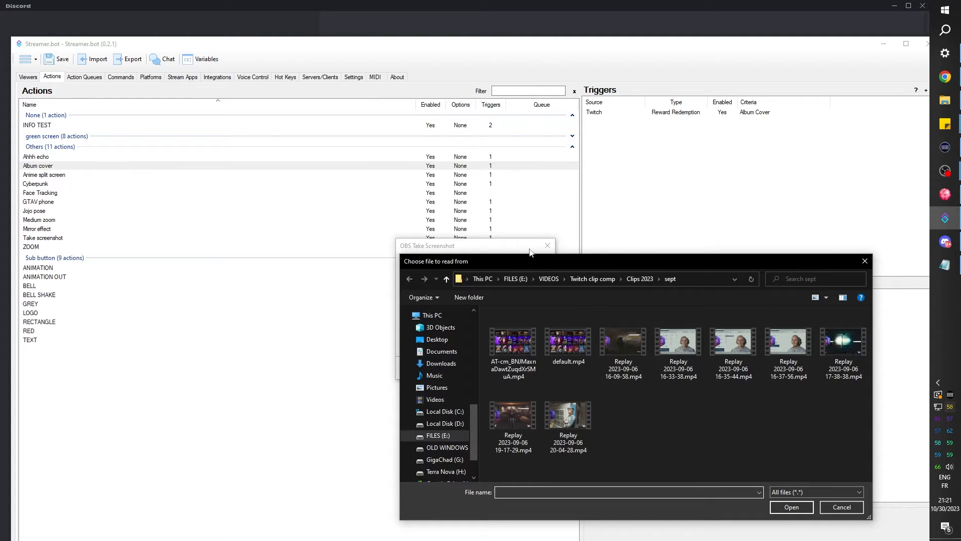
pyautogui.moveTo(531, 257); pyautogui.dragTo(453, 106)
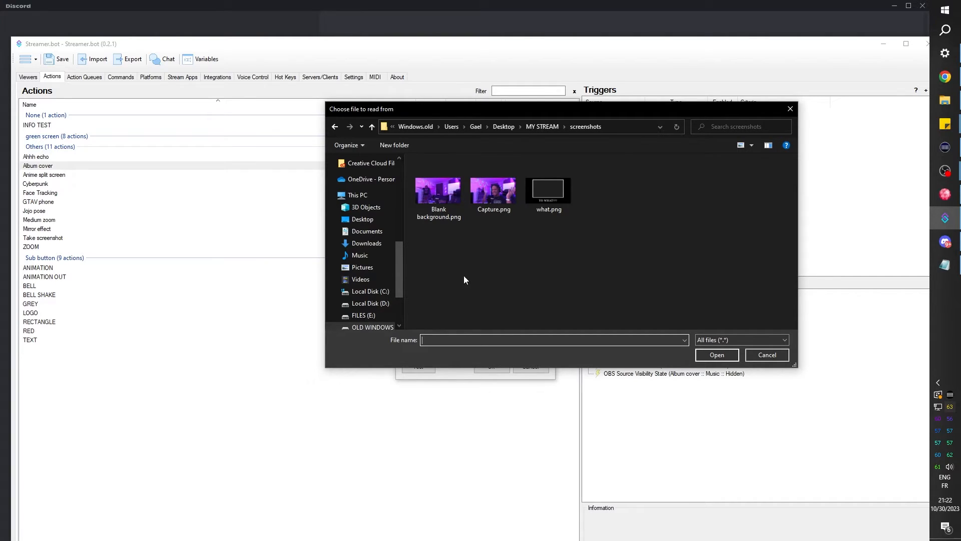
pyautogui.click(487, 187)
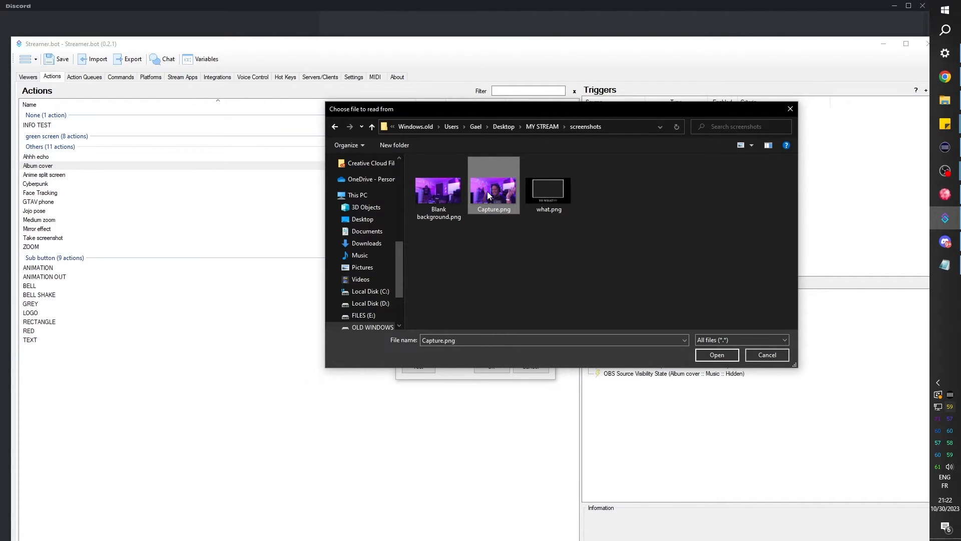
pyautogui.hotkey('ctrl', 'v')
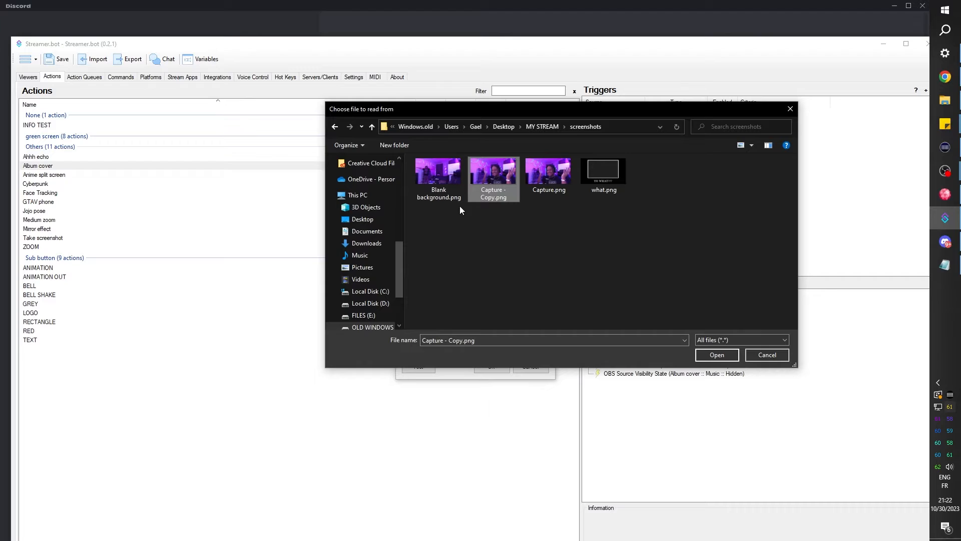
pyautogui.click(487, 197)
pyautogui.write('cover')
pyautogui.press('Return')
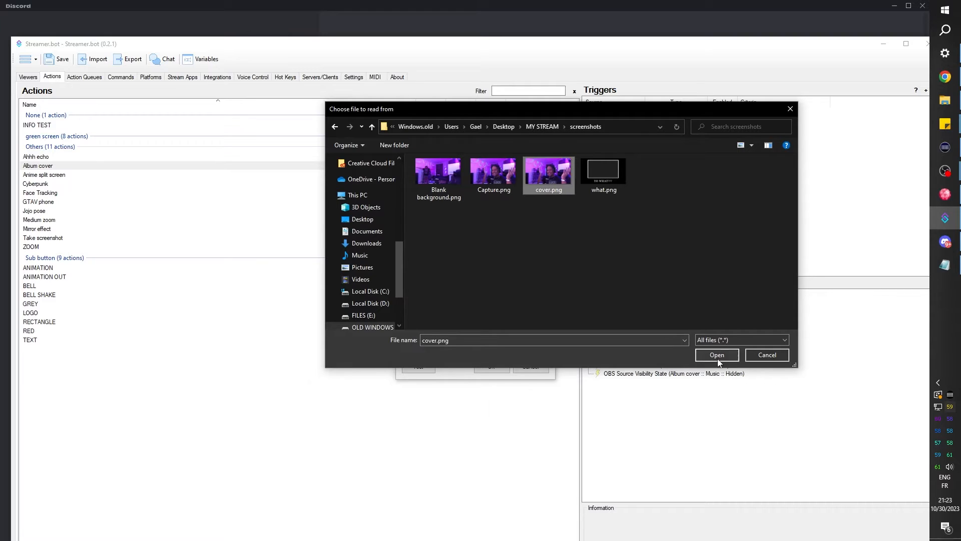
# - Save the screenshot sub-action with cover.png as its file path and move it directly below the 2010 ms delay
pyautogui.click(716, 354)
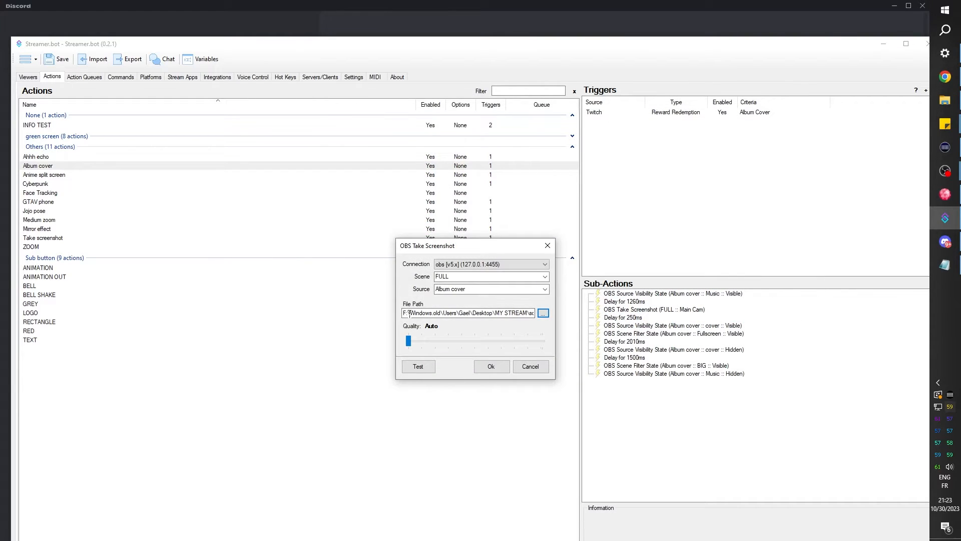
pyautogui.moveTo(406, 313); pyautogui.dragTo(513, 318)
pyautogui.click(491, 366)
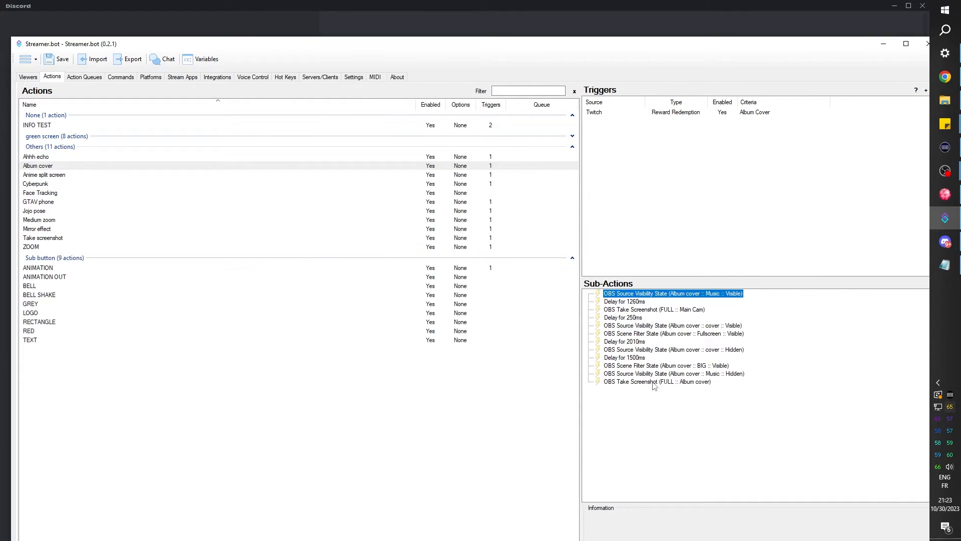
pyautogui.click(647, 382)
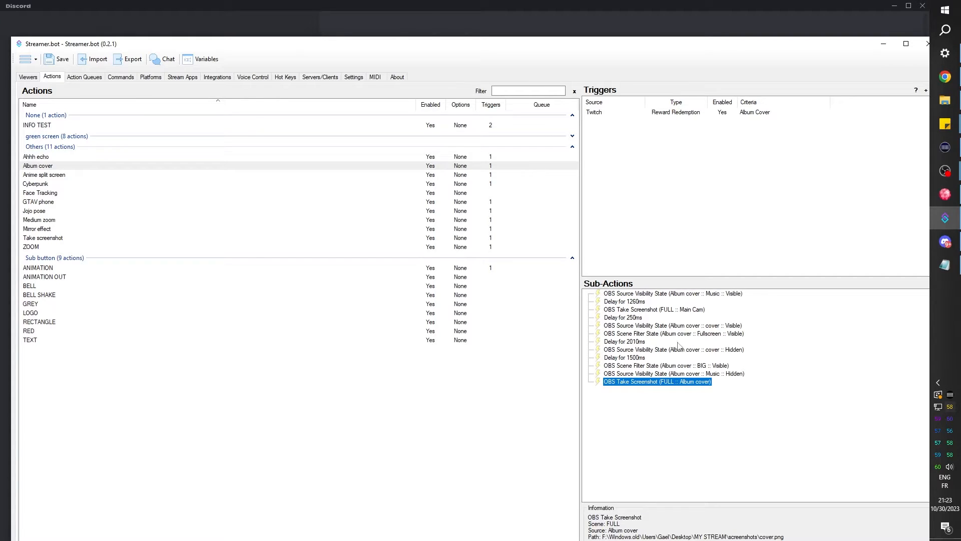
pyautogui.moveTo(645, 385); pyautogui.dragTo(644, 347)
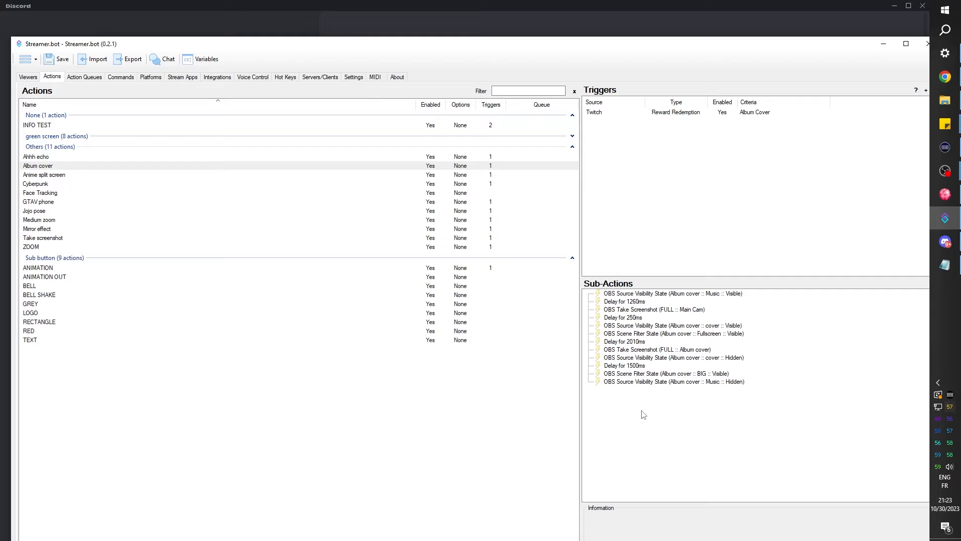
# - Copy the Captain Hook webhook URL in Discord again and return to Streamer.bot
pyautogui.click(945, 241)
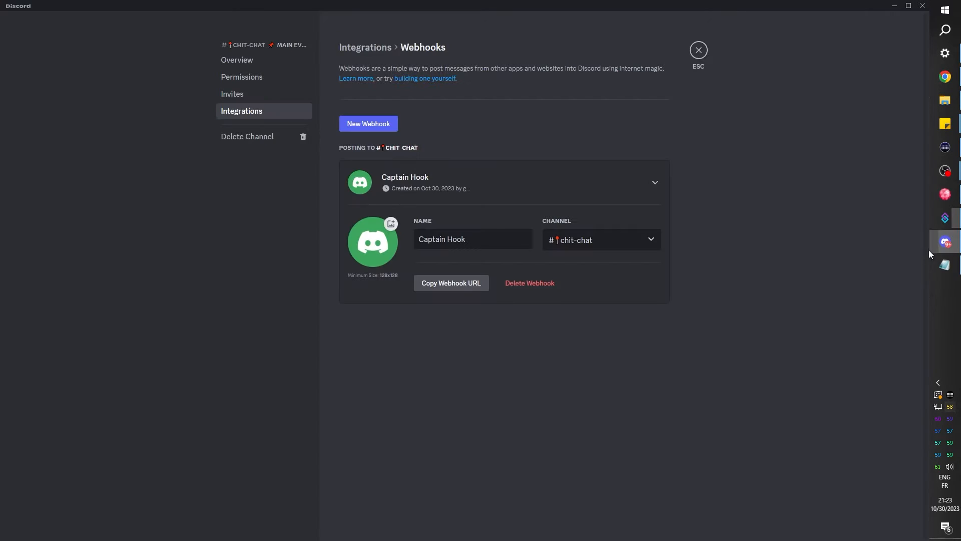
pyautogui.click(443, 285)
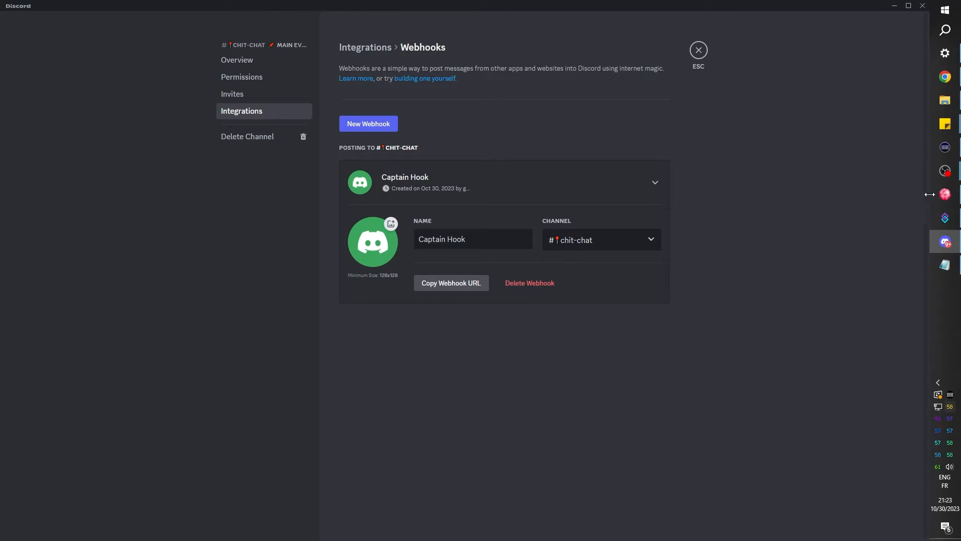
pyautogui.click(944, 217)
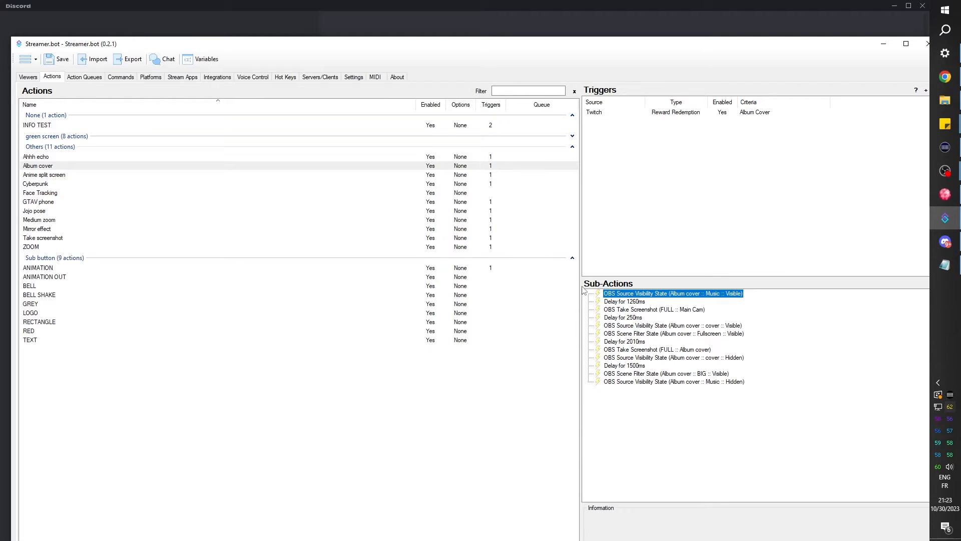
# - Add a Discord Basic Webhook sub-action to the Album cover action and paste the copied webhook URL
pyautogui.rightClick(647, 409)
pyautogui.moveTo(657, 410)
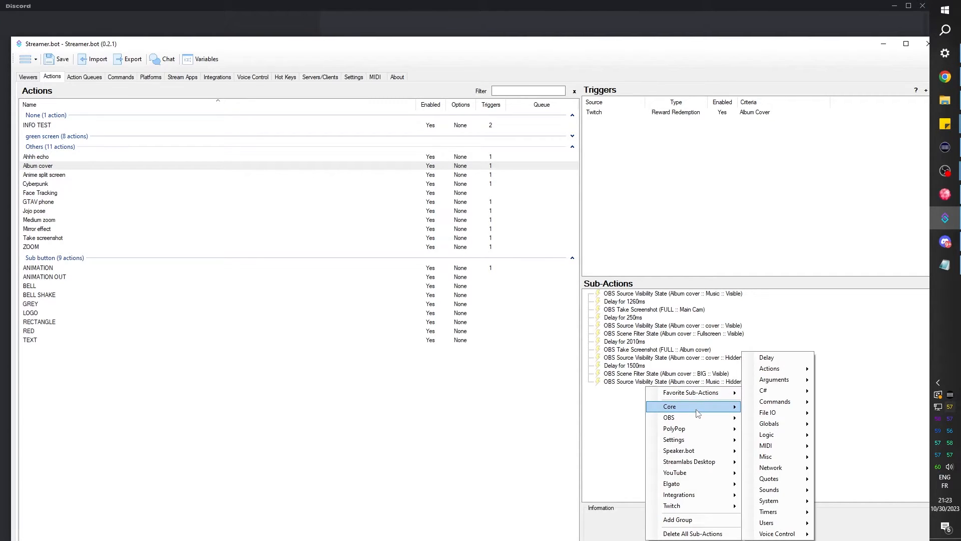
pyautogui.moveTo(704, 493)
pyautogui.moveTo(773, 496)
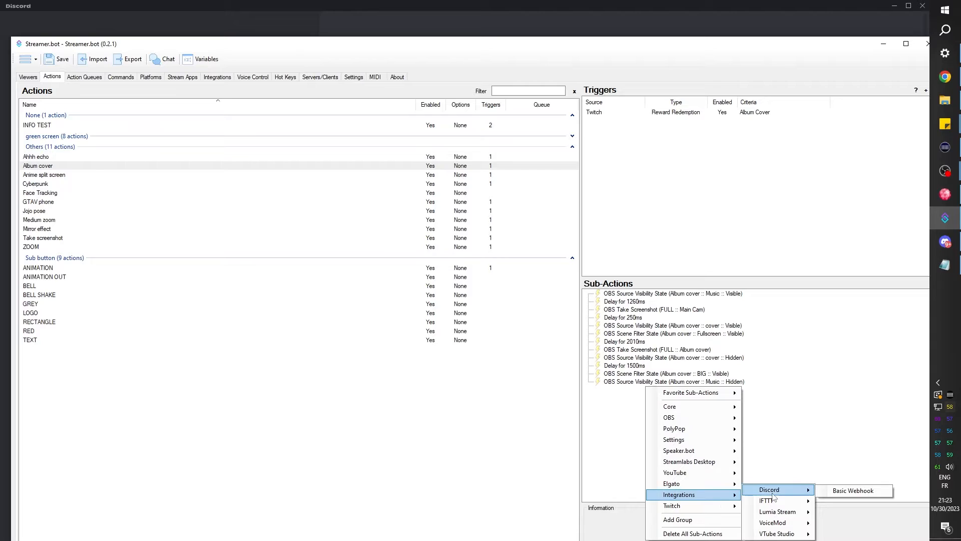
pyautogui.click(842, 491)
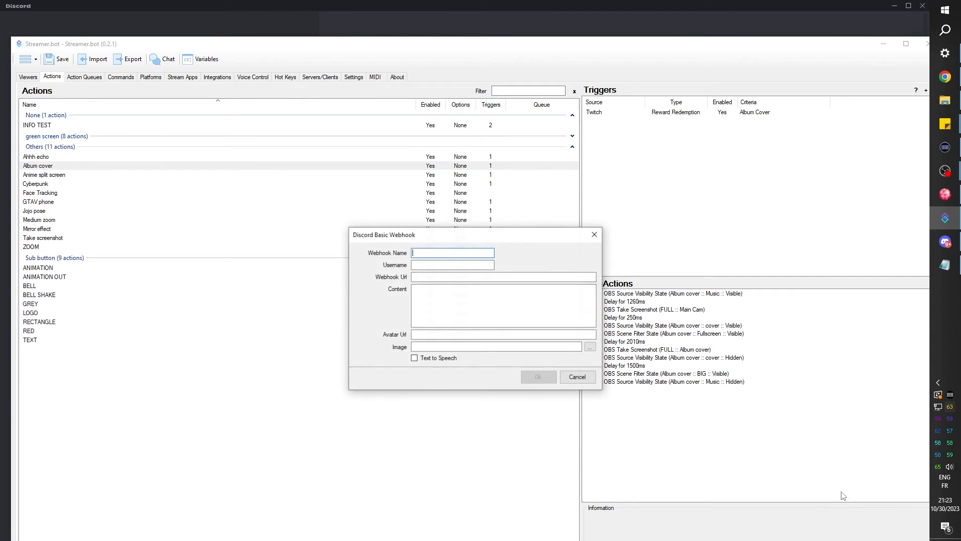
pyautogui.click(428, 278)
pyautogui.hotkey('ctrl', 'v')
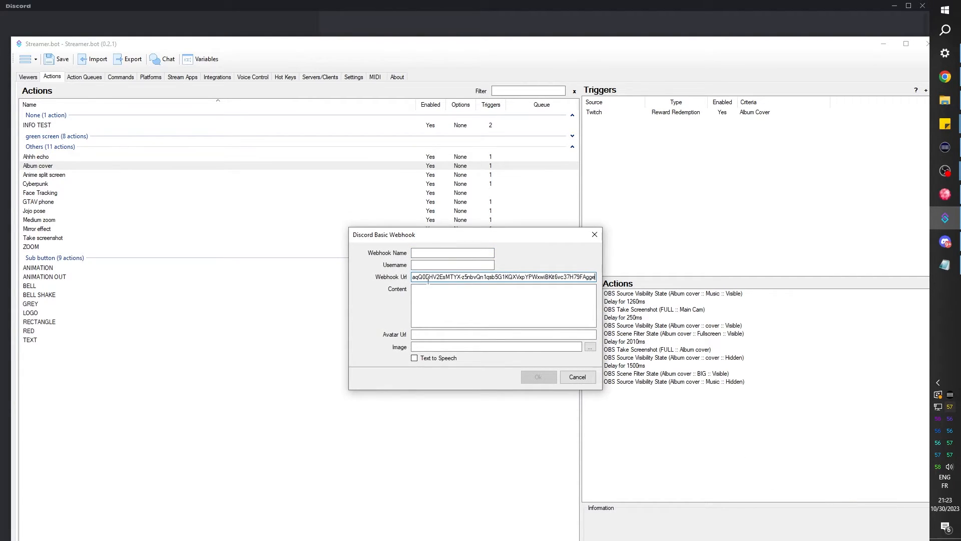
# - Set the webhook name to "Captain hook" and compare it with the name in Discord
pyautogui.click(421, 253)
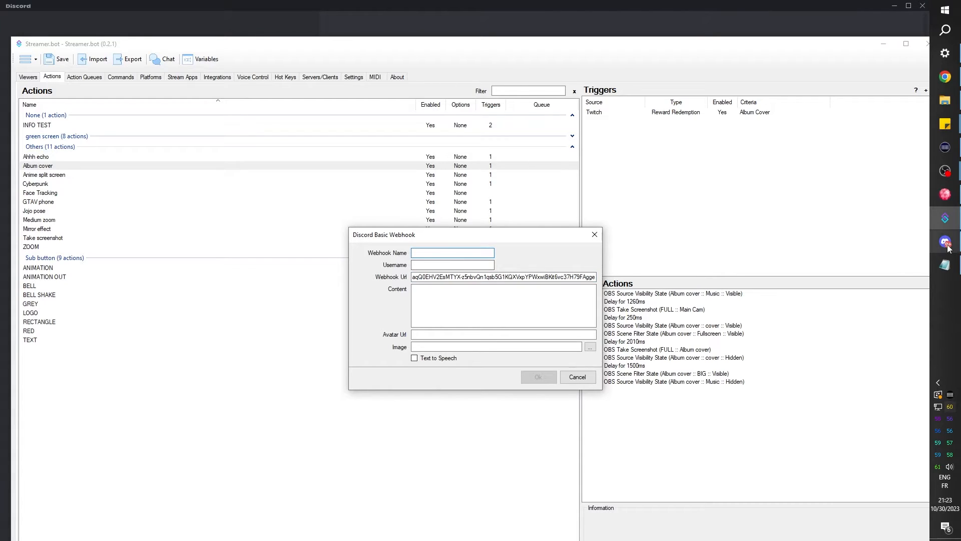
pyautogui.moveTo(948, 248)
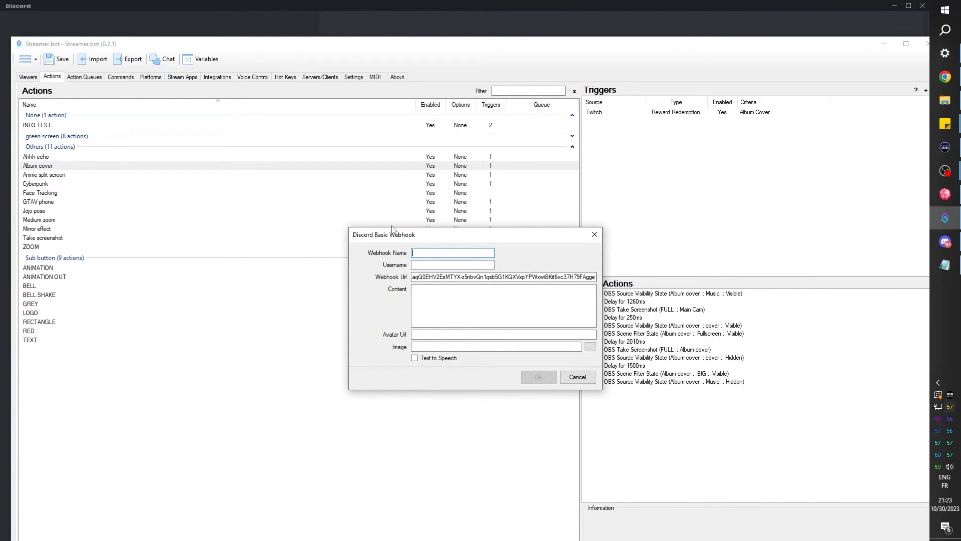
pyautogui.write('ain hook')
pyautogui.click(938, 244)
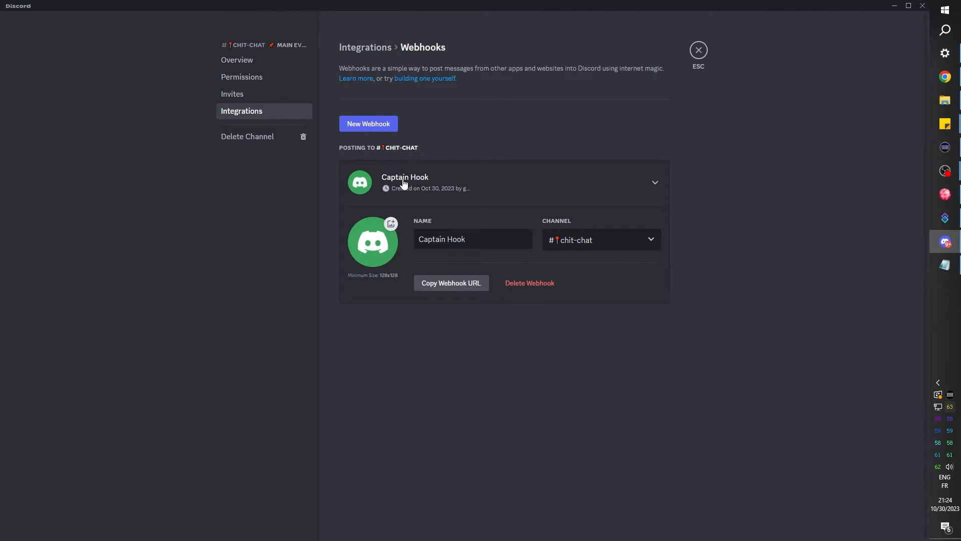
pyautogui.click(942, 244)
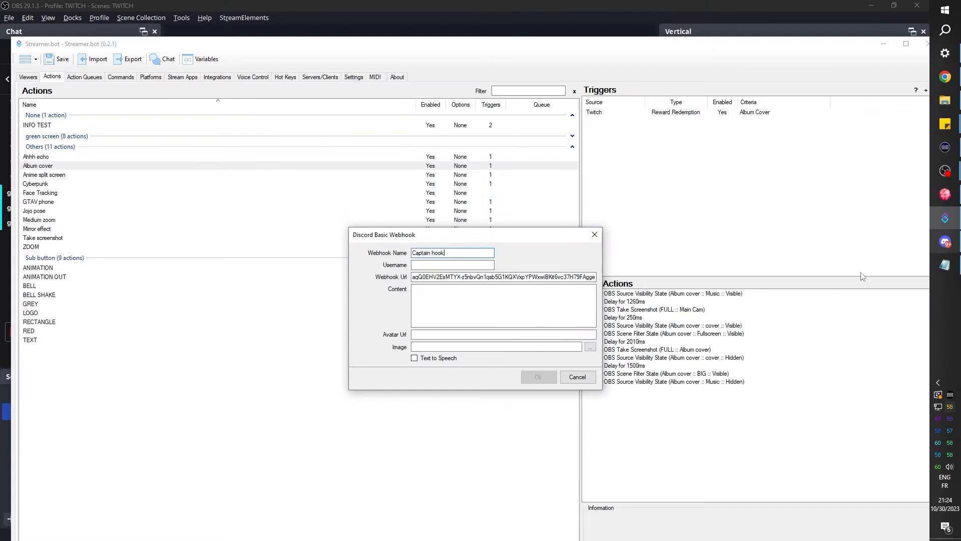
# - Choose cover.png from the screenshots folder as the image the Discord webhook posts
pyautogui.click(590, 346)
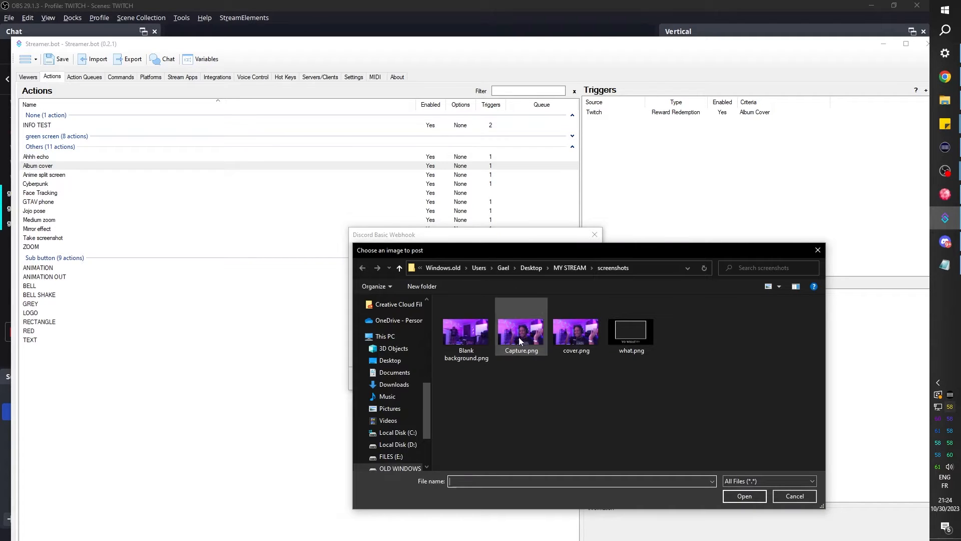
pyautogui.click(576, 331)
pyautogui.click(743, 496)
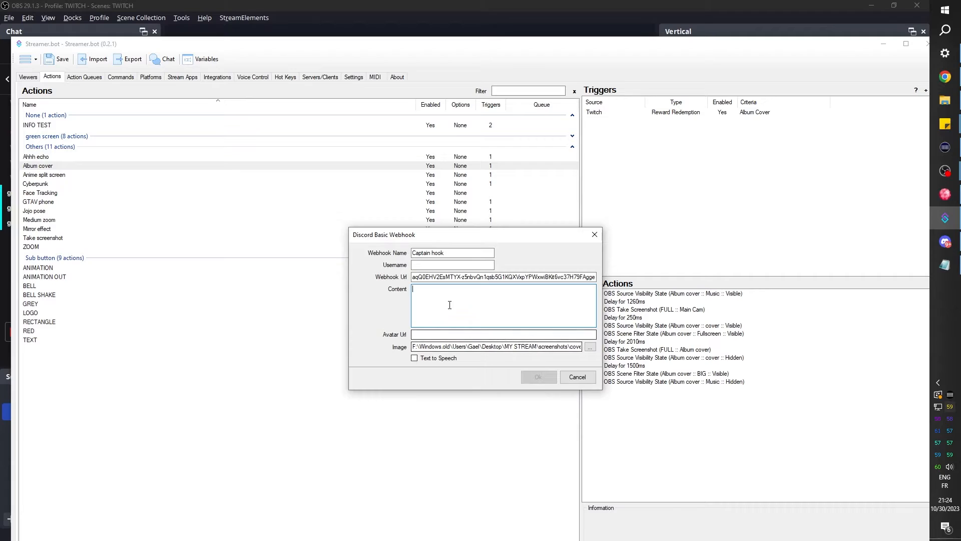
# - Save the Captain hook webhook sub-action with empty content and compare it with the Album cover screenshot sub-action
pyautogui.click(435, 294)
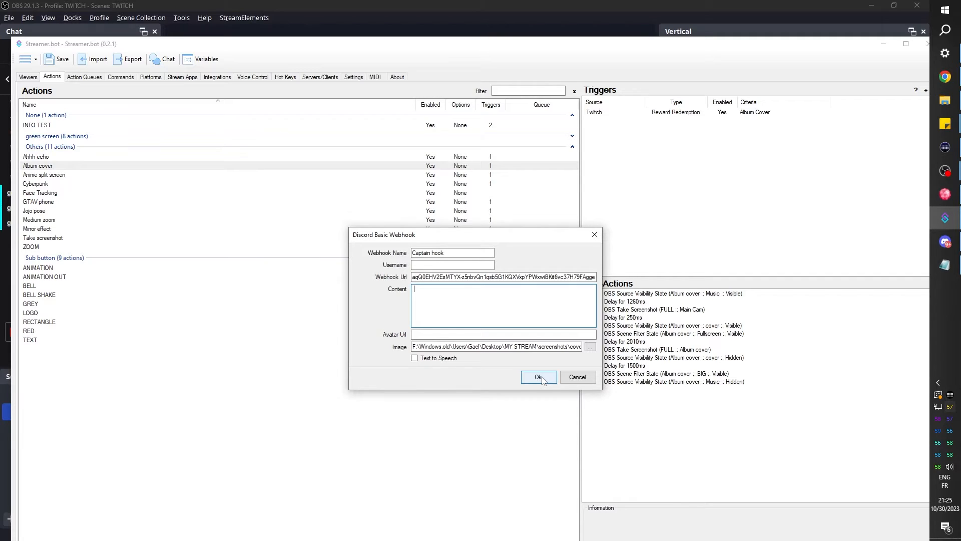
pyautogui.click(539, 377)
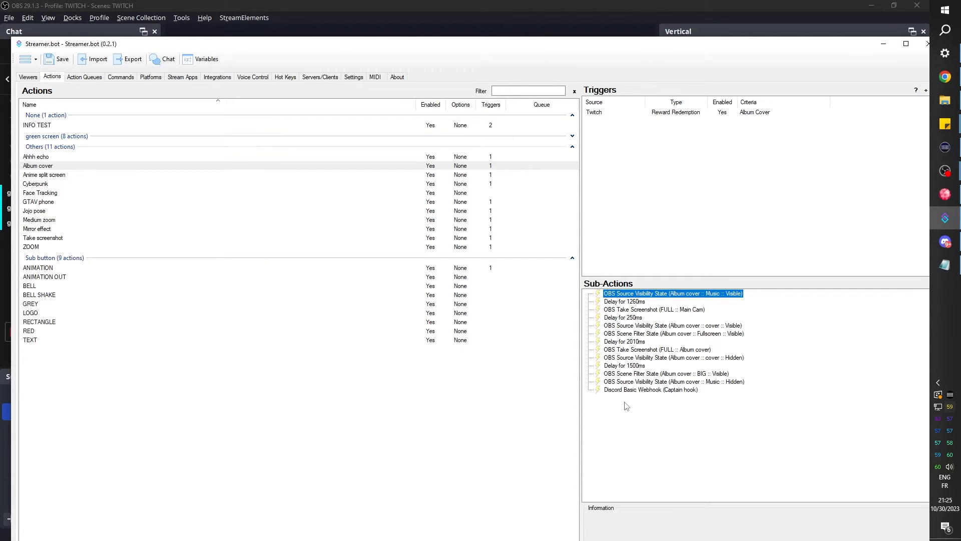
pyautogui.click(643, 351)
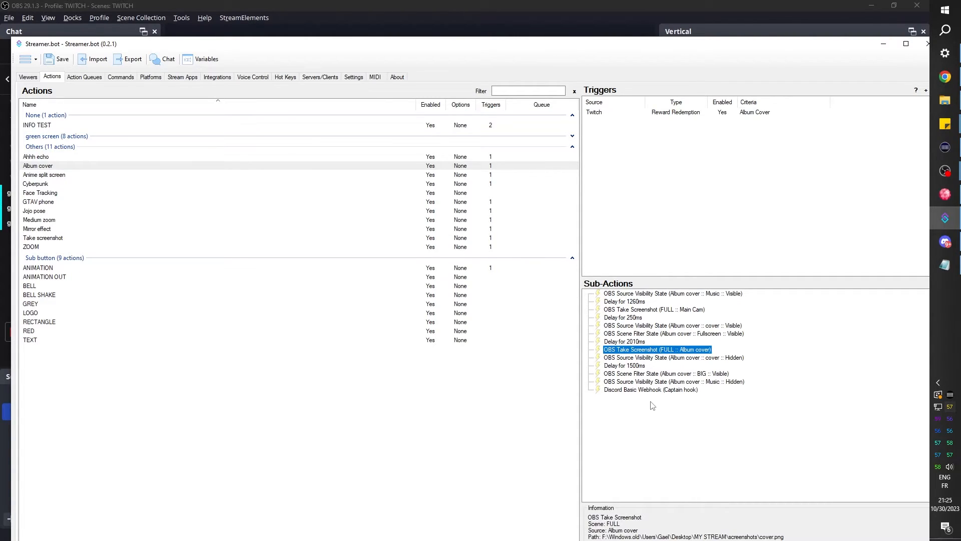
pyautogui.click(637, 389)
pyautogui.click(631, 408)
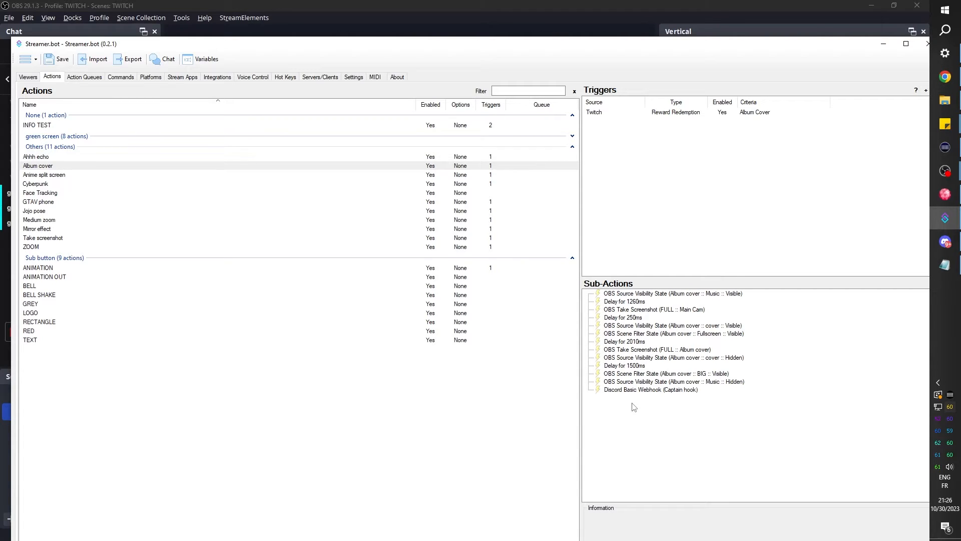
pyautogui.click(950, 245)
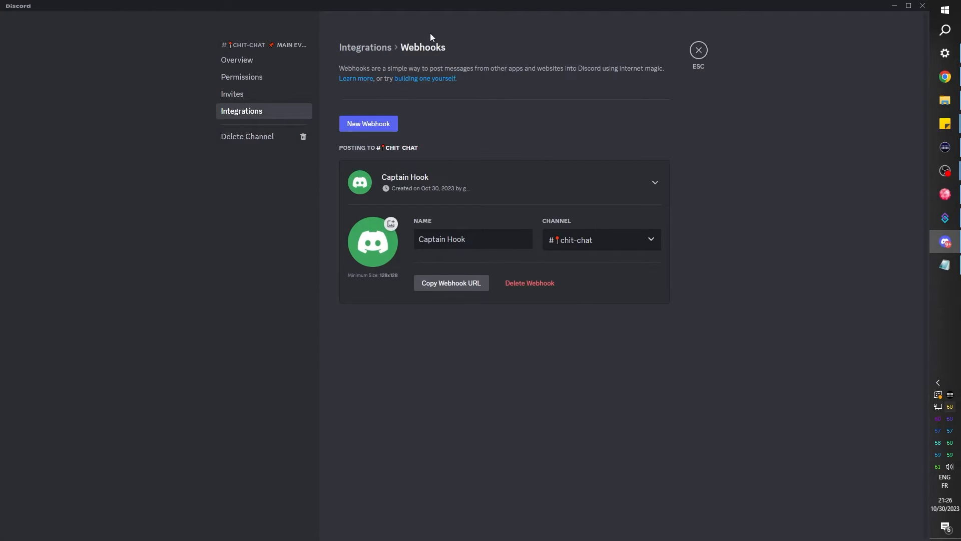
pyautogui.click(699, 51)
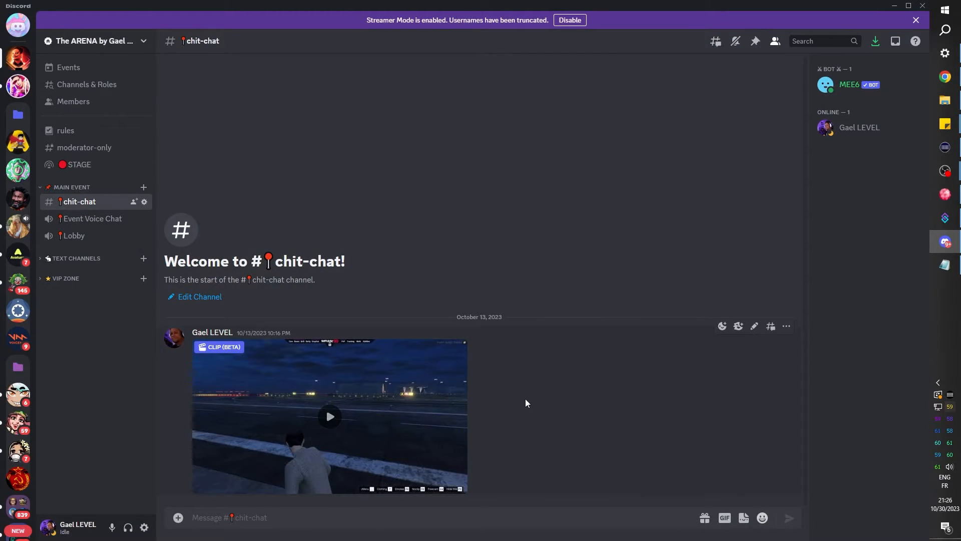
pyautogui.click(941, 102)
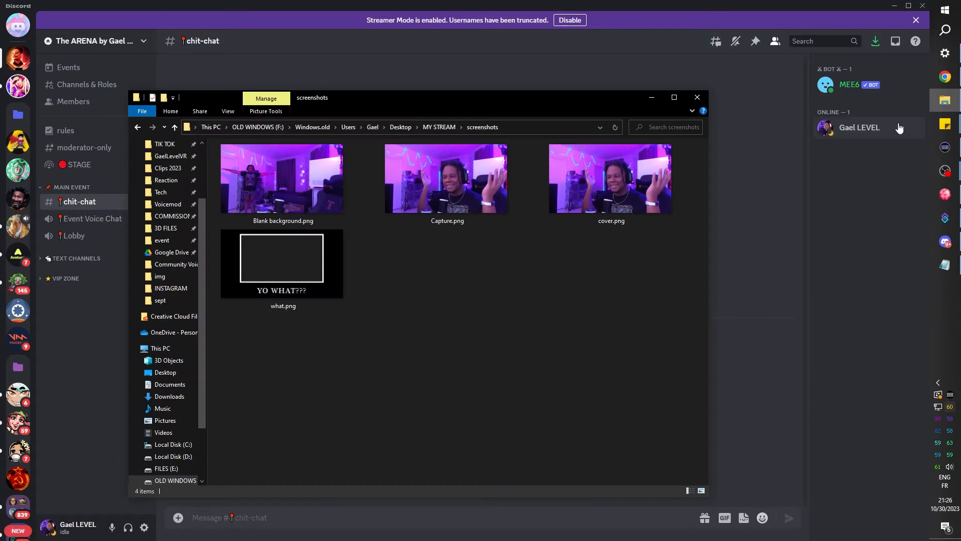
pyautogui.moveTo(374, 103); pyautogui.dragTo(581, 62)
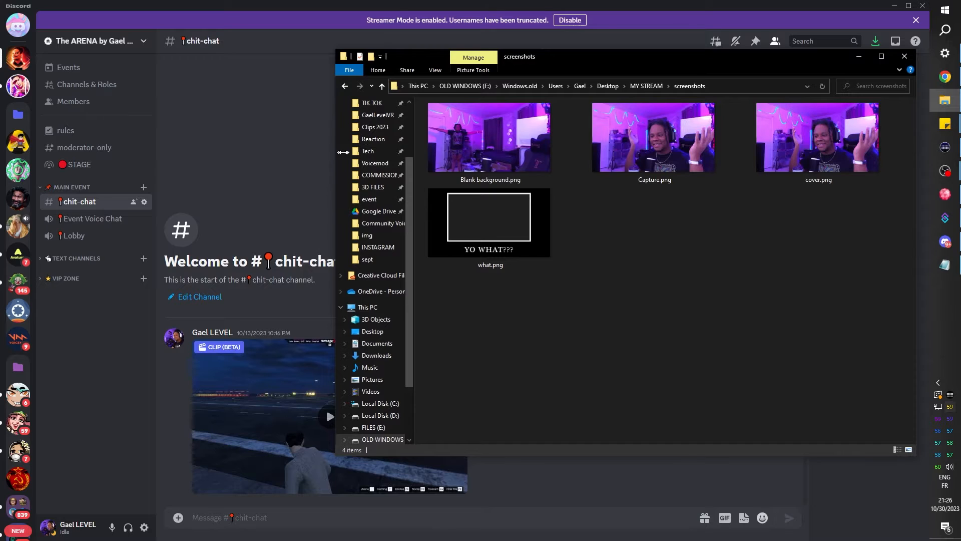
pyautogui.moveTo(336, 151); pyautogui.dragTo(449, 152)
pyautogui.moveTo(932, 172)
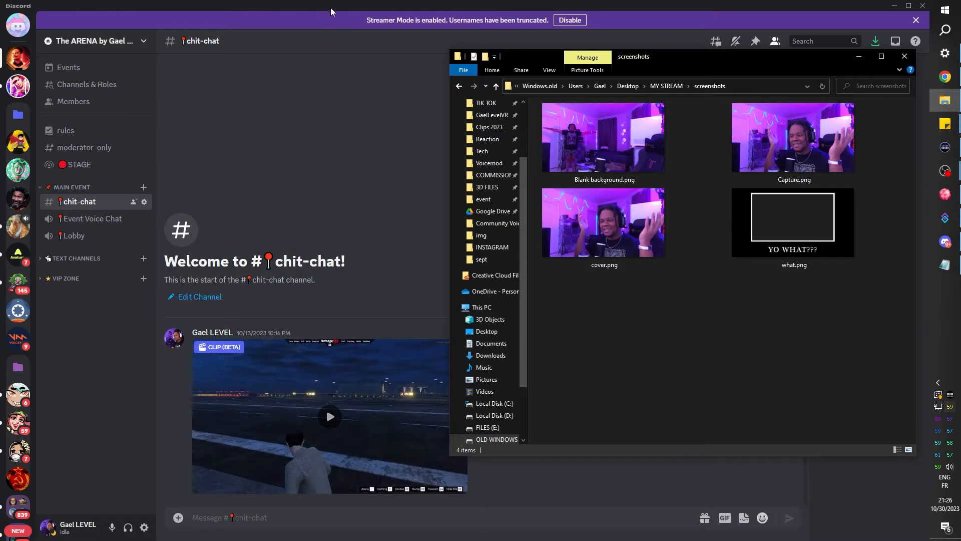
pyautogui.moveTo(330, 7); pyautogui.dragTo(1, 80)
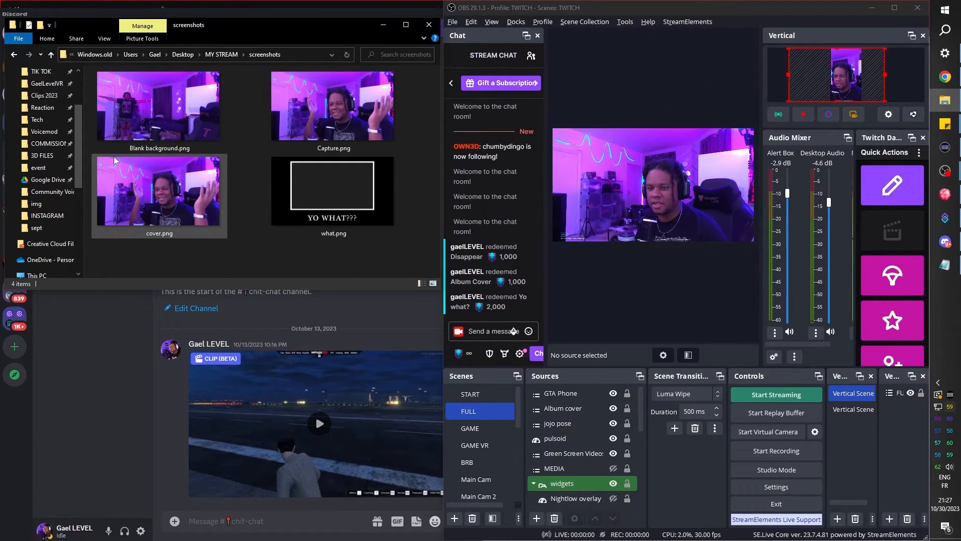
# - Check cover.png in the screenshots folder and redeem the Album Cover reward from the OBS stream chat
pyautogui.click(176, 199)
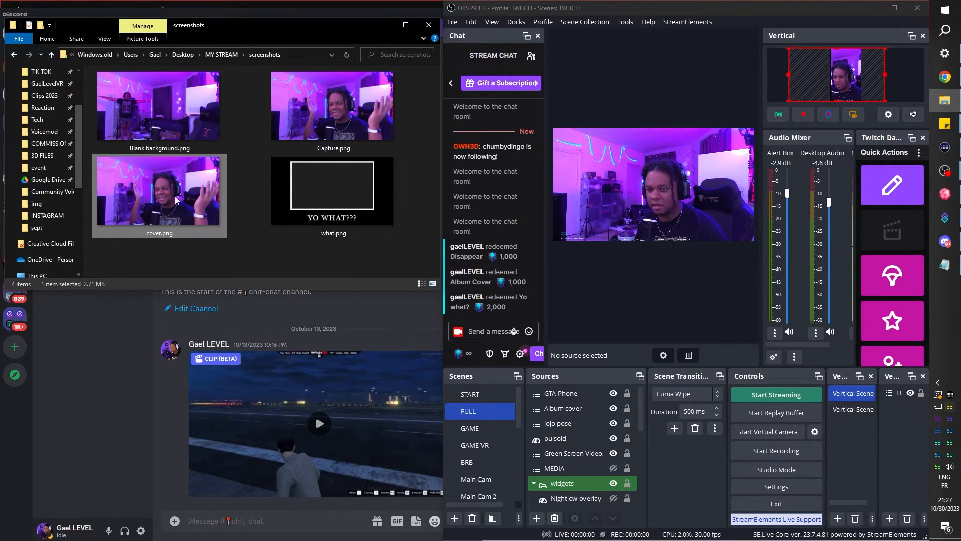
pyautogui.click(279, 252)
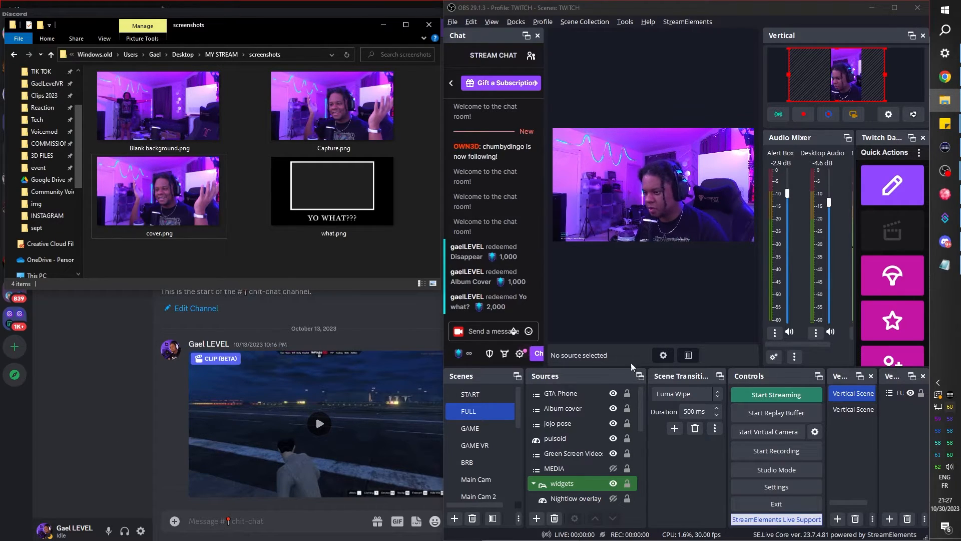
pyautogui.click(469, 355)
pyautogui.scroll(-1, 492, 298)
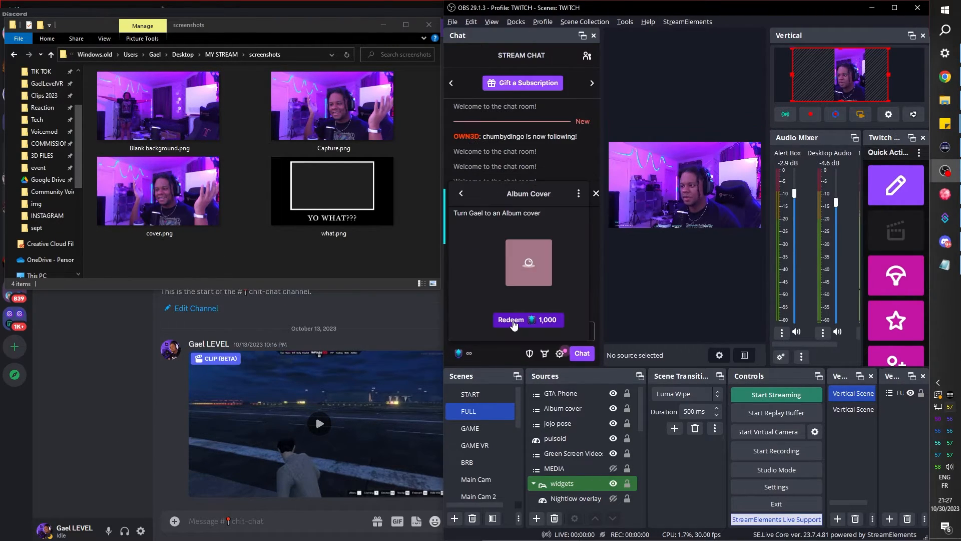
pyautogui.click(515, 323)
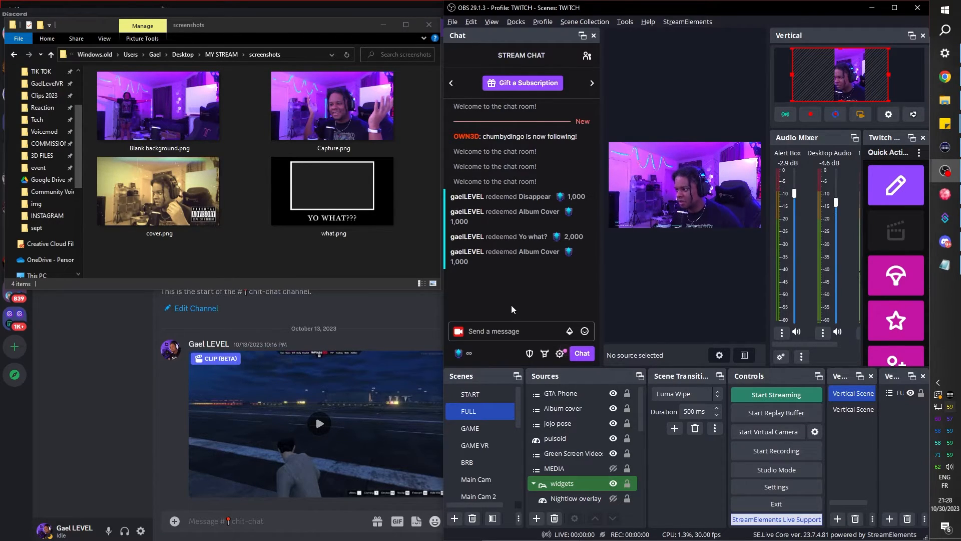
# - Check the Captain Hook post in Discord's chit-chat channel against cover.png in the screenshots folder
pyautogui.click(945, 219)
pyautogui.click(945, 218)
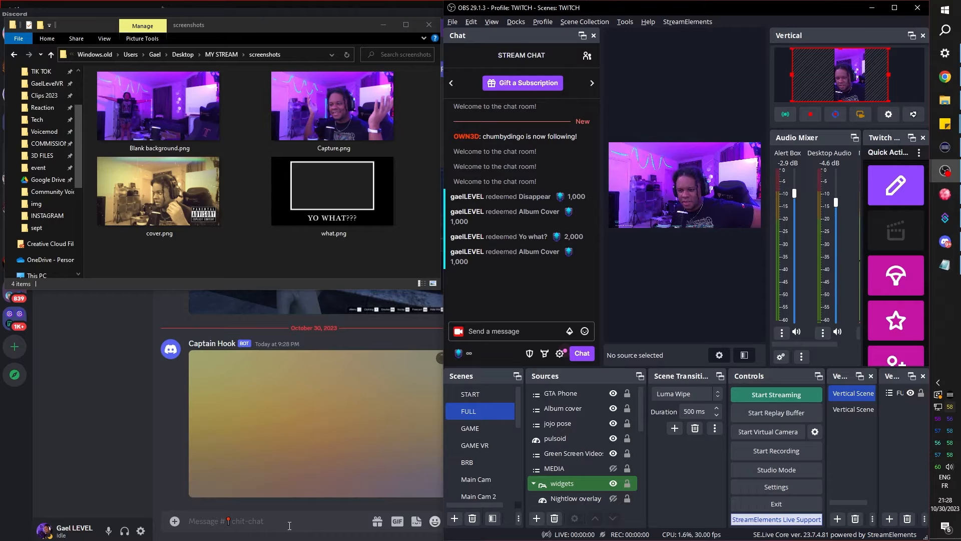
pyautogui.click(289, 525)
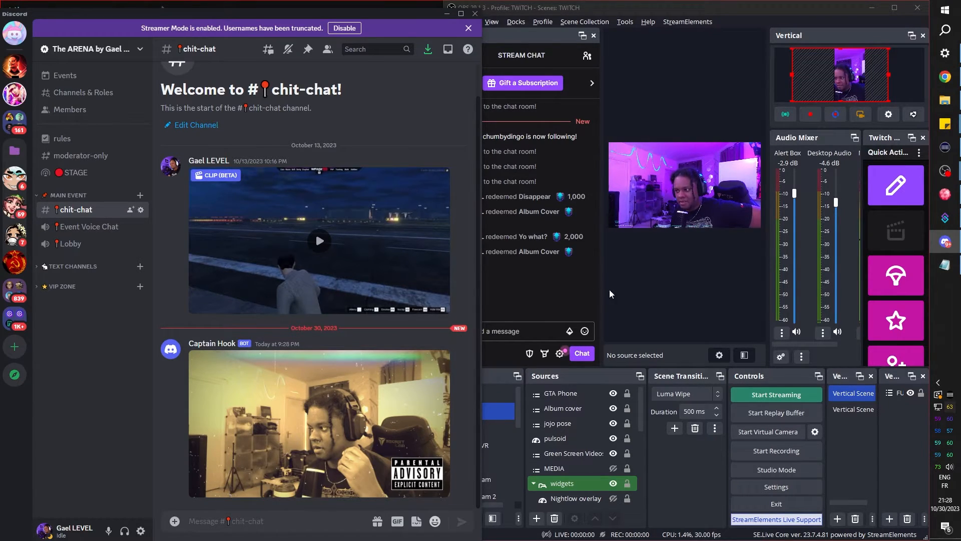
pyautogui.click(945, 100)
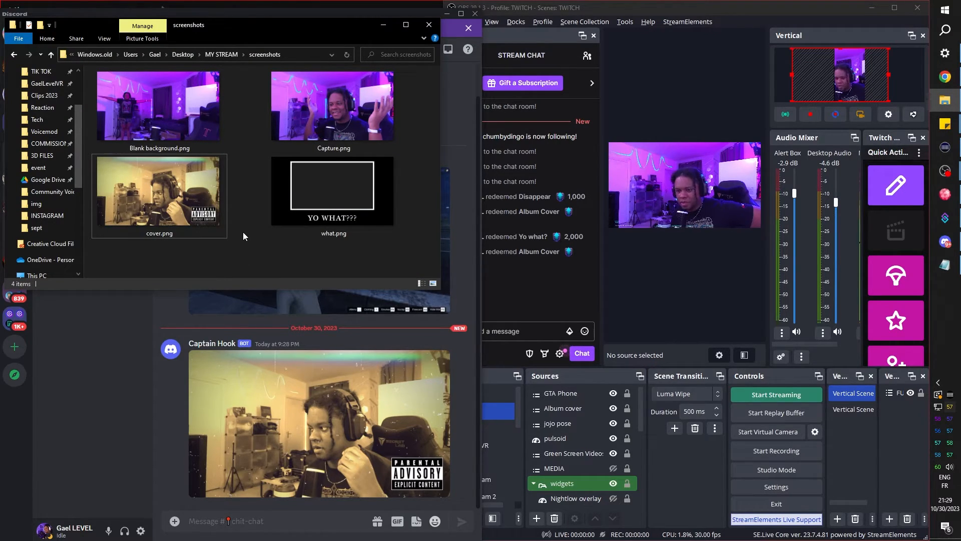
pyautogui.click(169, 398)
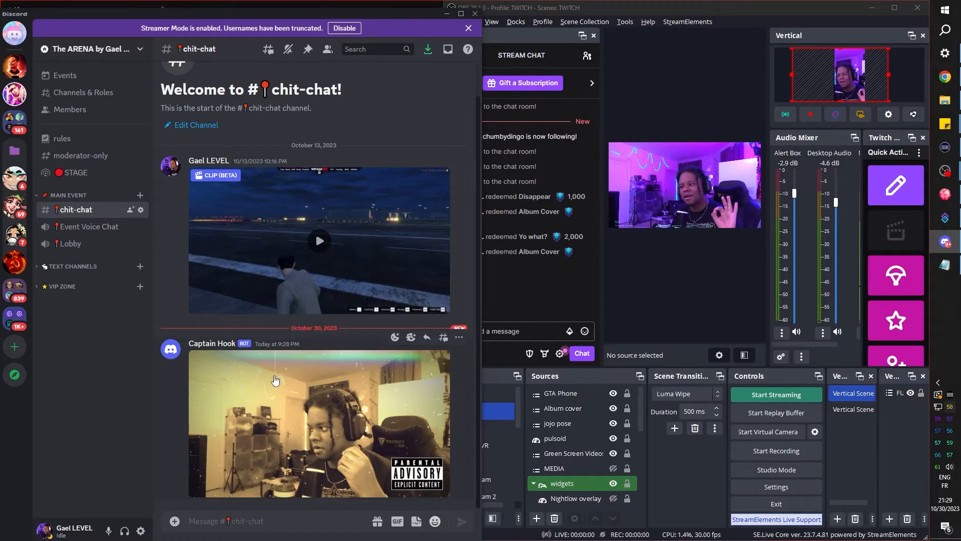
# - In Streamer.bot, change the Captain hook webhook's image to AT-cm_BNJMaxnaDawtZuqdXrSMuA.mp4 from the sept folder in Clips 2023
pyautogui.hotkey('alt', 'Tab')
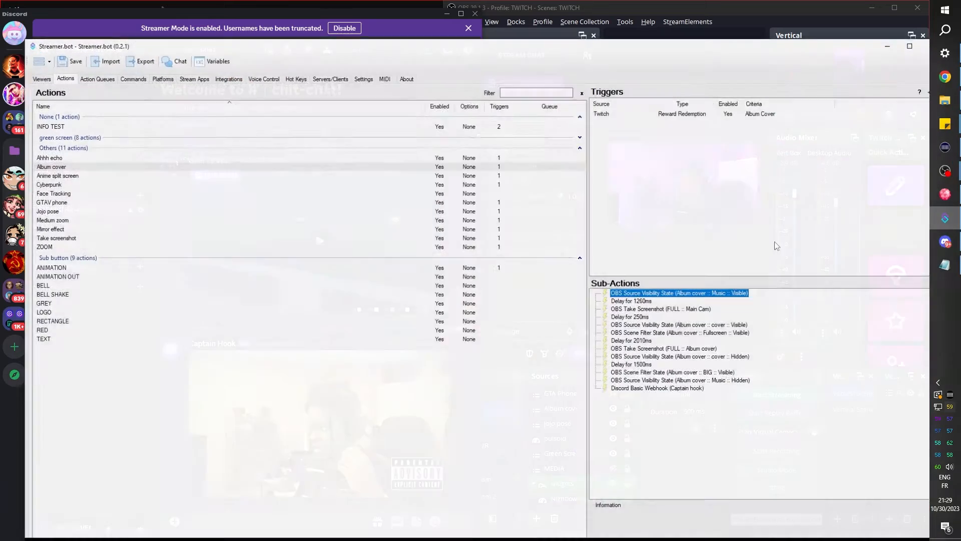
pyautogui.doubleClick(627, 389)
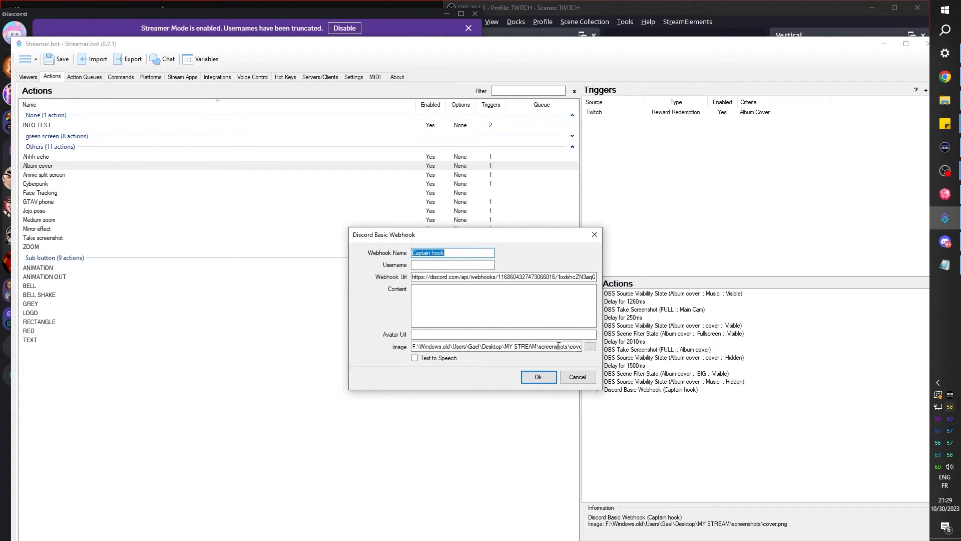
pyautogui.click(591, 347)
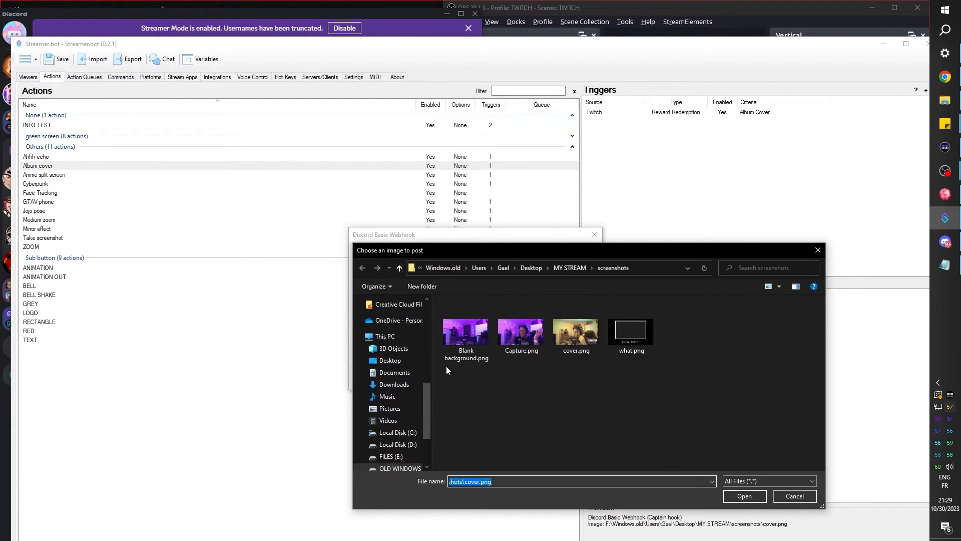
pyautogui.moveTo(514, 250); pyautogui.dragTo(496, 149)
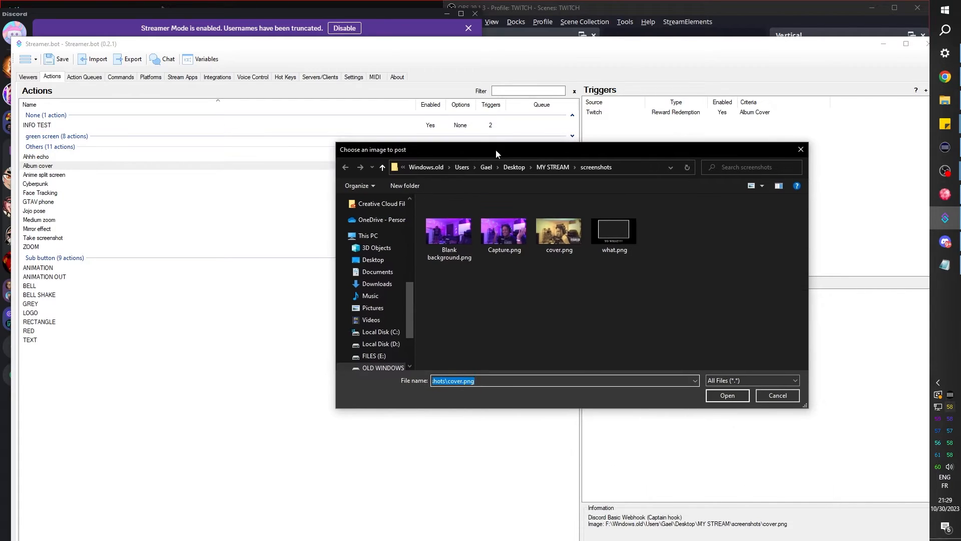
pyautogui.scroll(4, 377, 279)
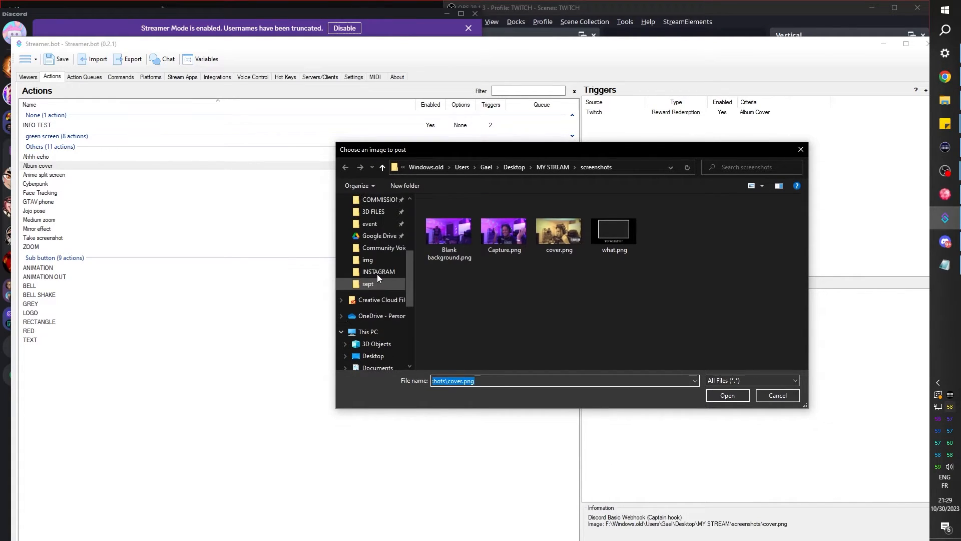
pyautogui.scroll(1, 378, 278)
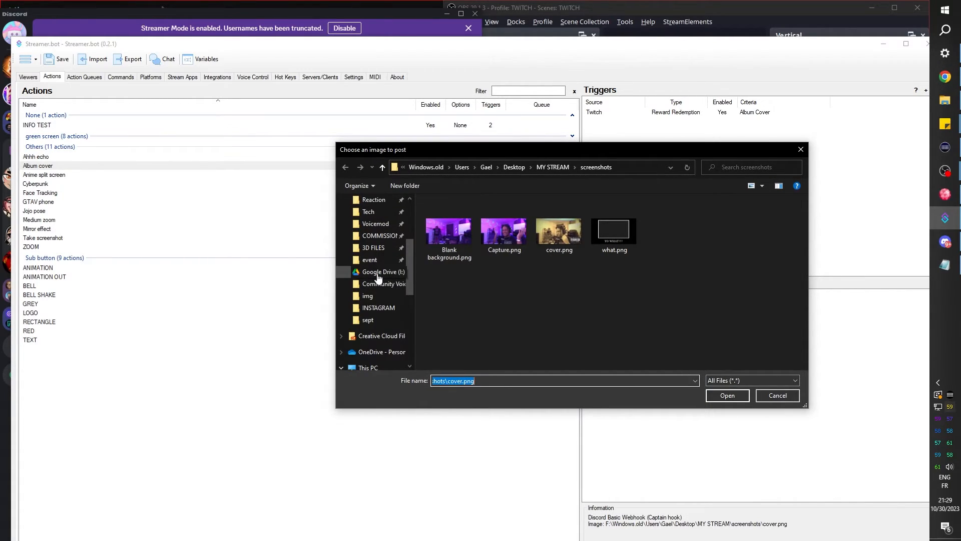
pyautogui.scroll(5, 370, 262)
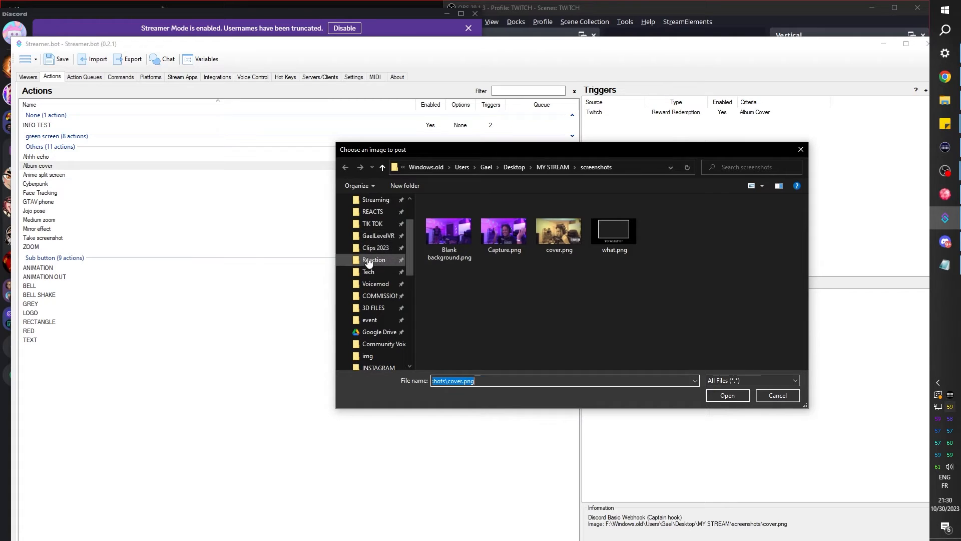
pyautogui.click(375, 247)
pyautogui.doubleClick(458, 237)
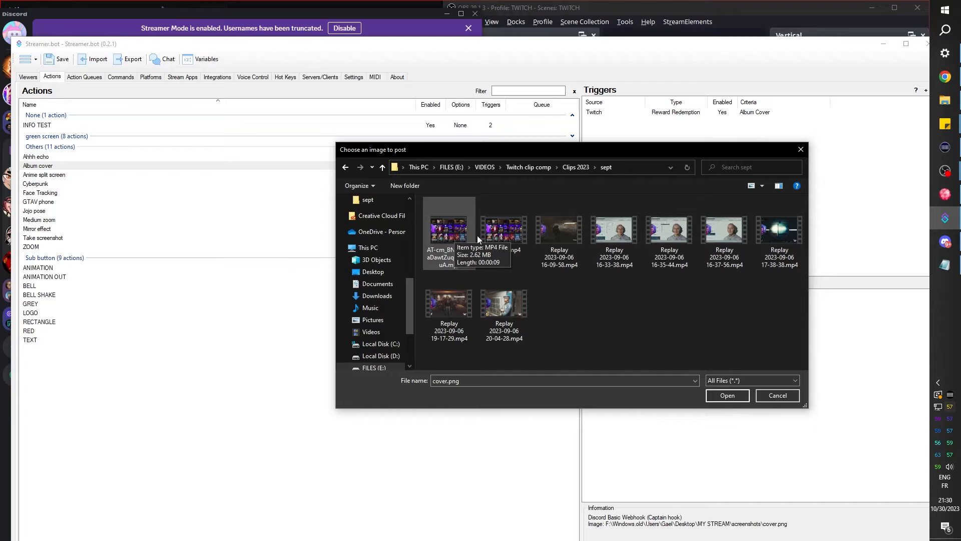
pyautogui.click(451, 231)
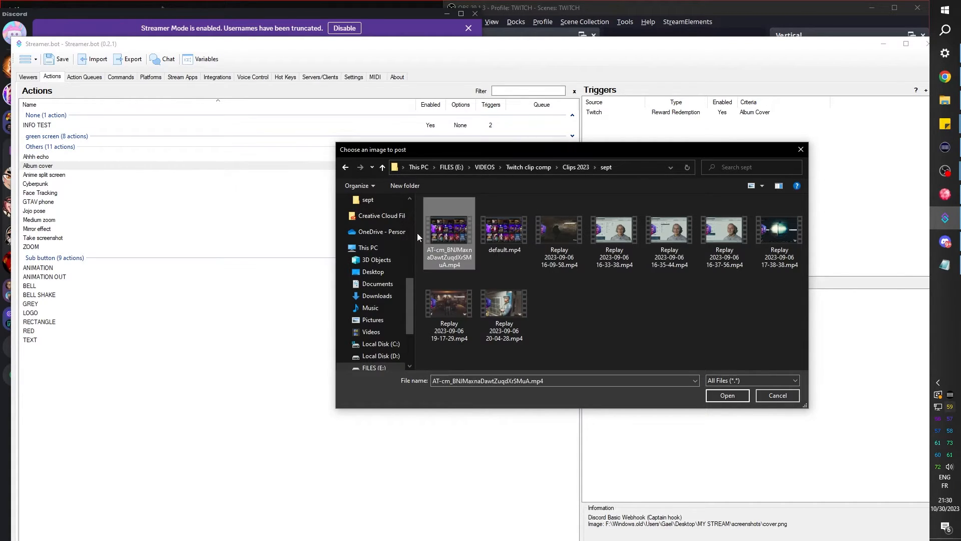
pyautogui.click(722, 398)
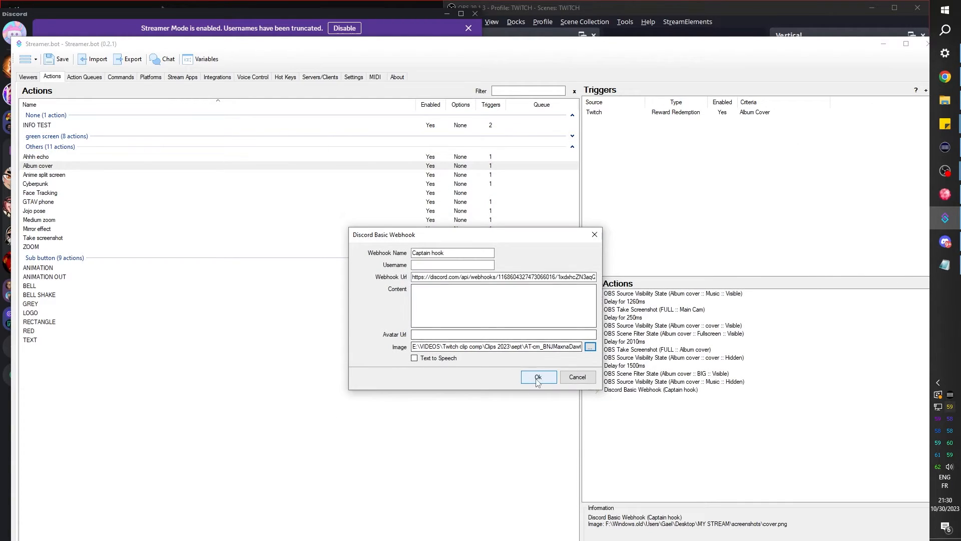
pyautogui.click(538, 379)
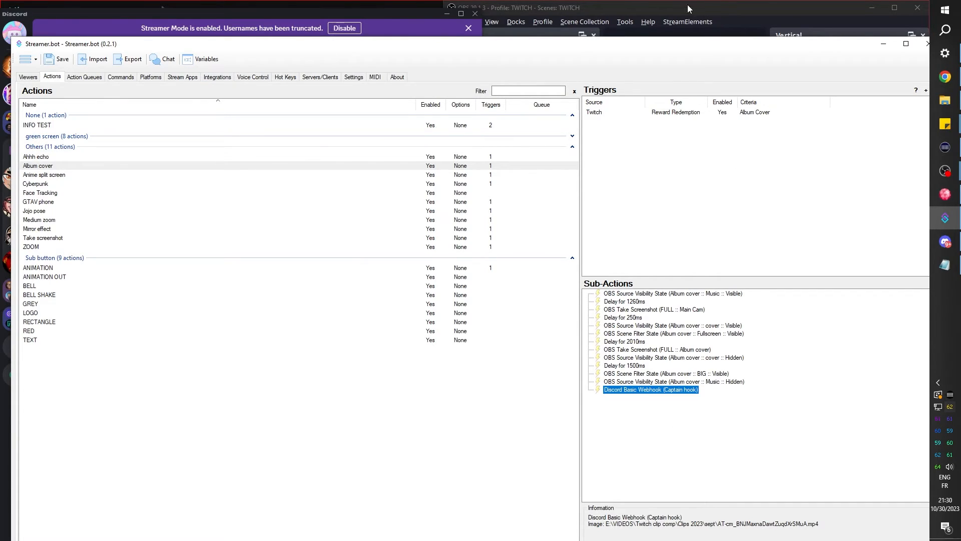
# - Return to OBS and redeem the Album Cover reward again to test the webhook with the video file
pyautogui.press('super+Down')
pyautogui.scroll(-5, 509, 293)
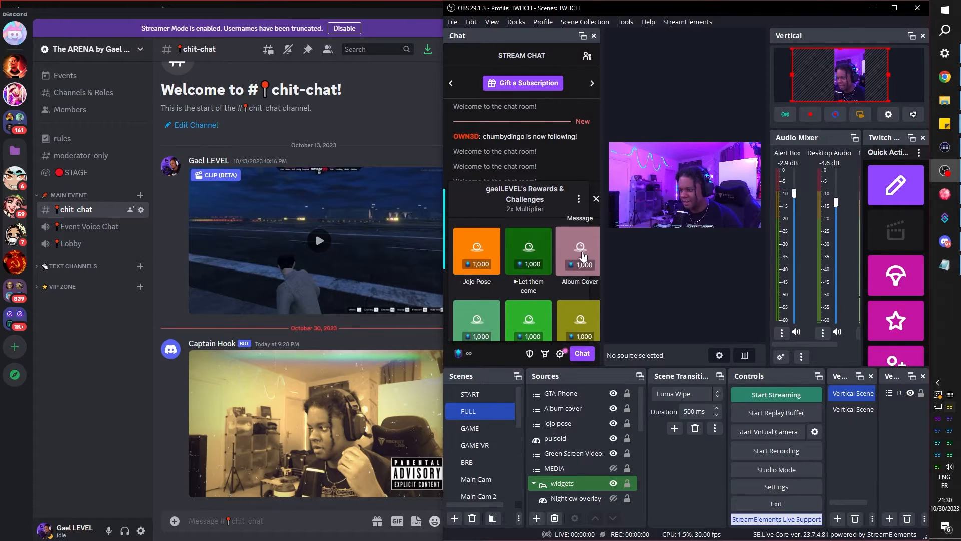
pyautogui.click(579, 248)
pyautogui.click(530, 320)
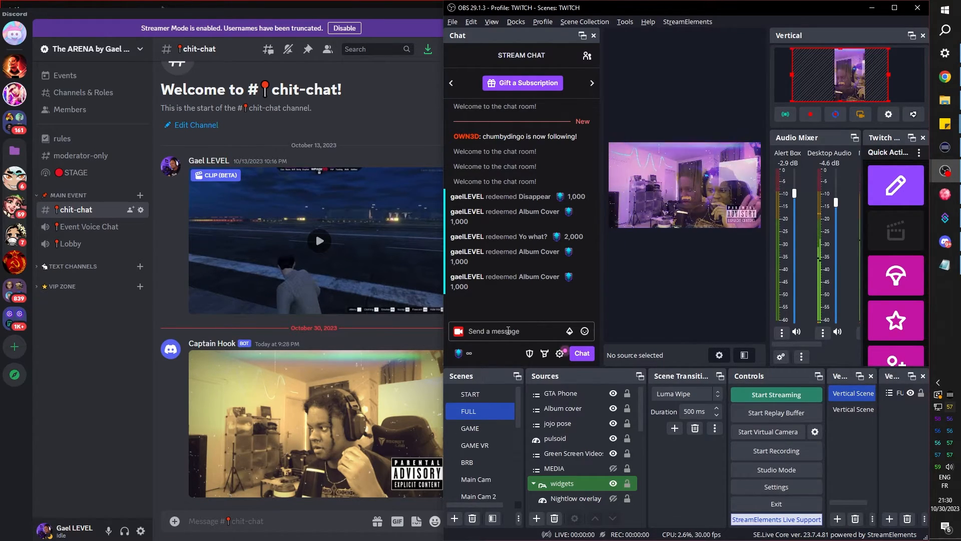
# - Check cover.png in the screenshots folder and play the video posted by the webhook in Discord's chit-chat channel
pyautogui.click(951, 104)
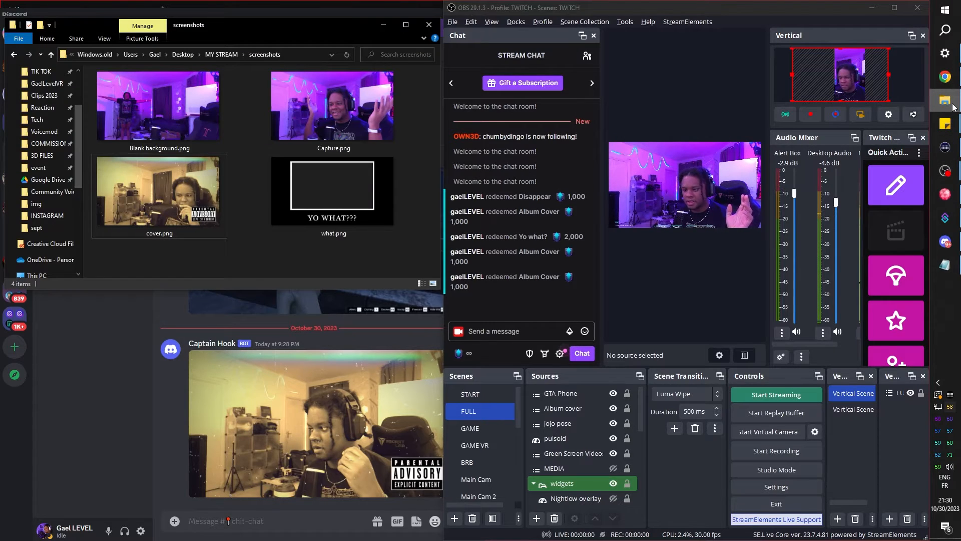
pyautogui.click(951, 104)
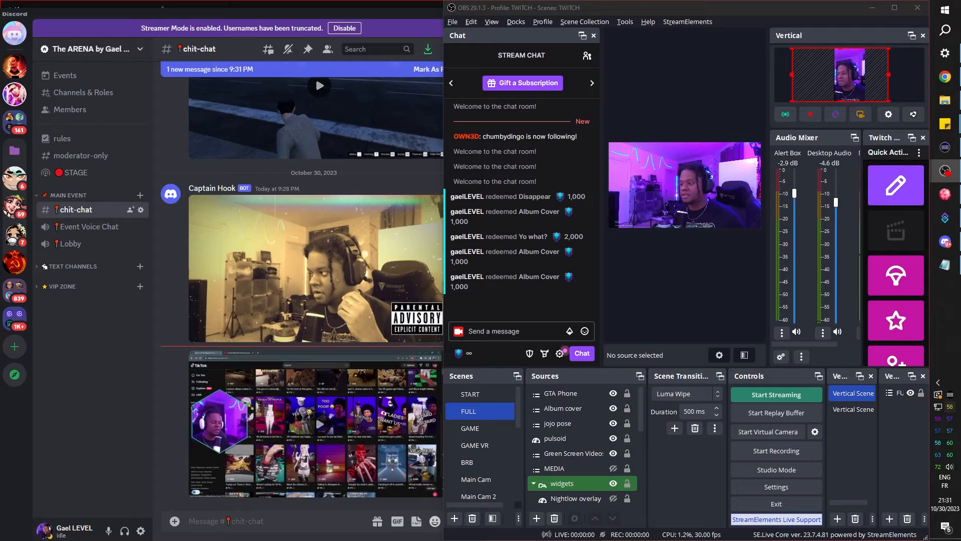
pyautogui.click(294, 492)
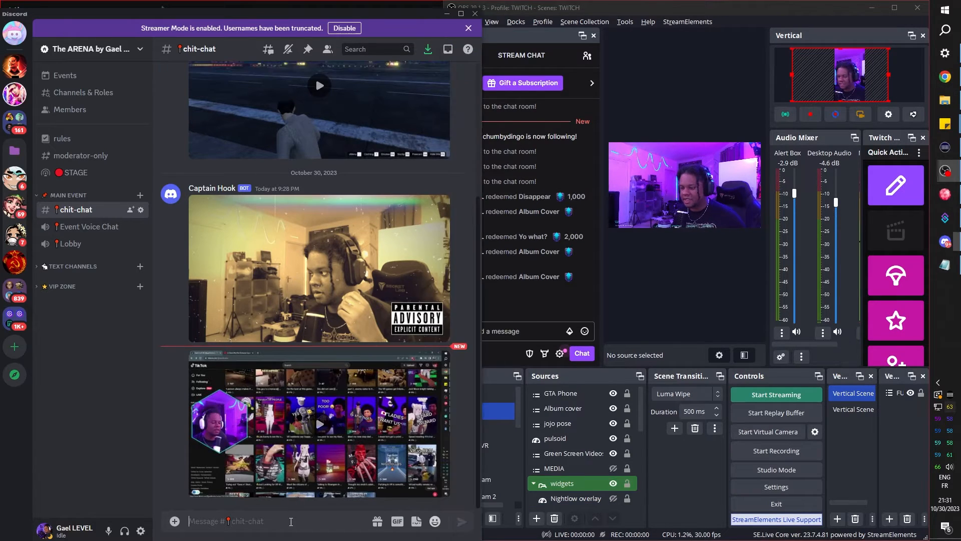
pyautogui.click(320, 425)
pyautogui.moveTo(423, 490)
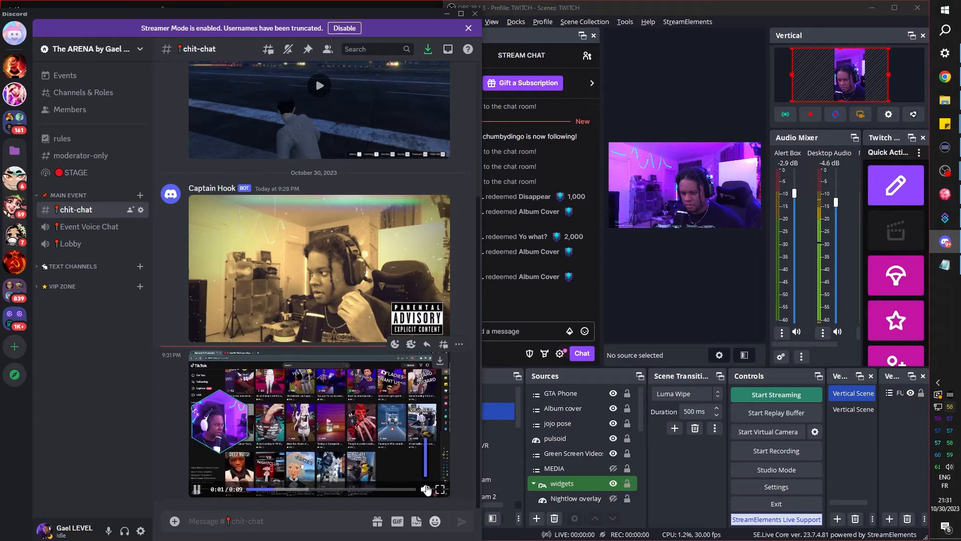
# - Pause the webhook video in Discord's chit-chat channel and switch to a maximized OBS window with the TWITCH profile
pyautogui.click(196, 489)
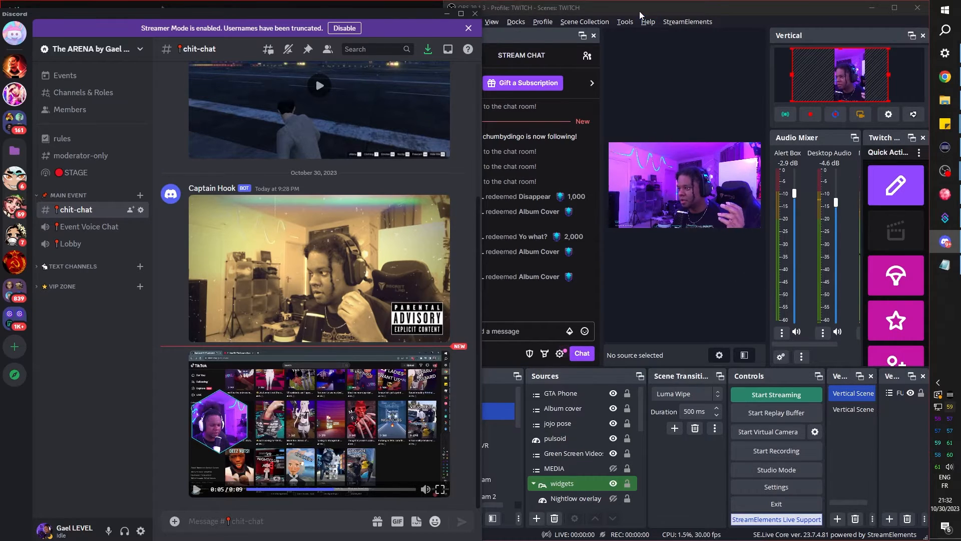
pyautogui.moveTo(653, 10); pyautogui.dragTo(525, 71)
pyautogui.doubleClick(524, 71)
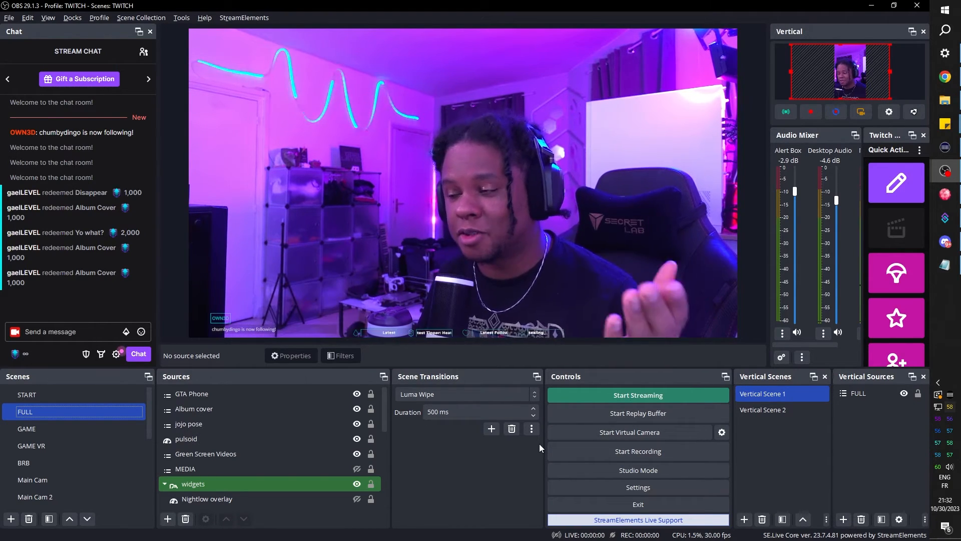
# - Examine the recording path, recording format and replay buffer options in the OBS Output settings
pyautogui.click(614, 484)
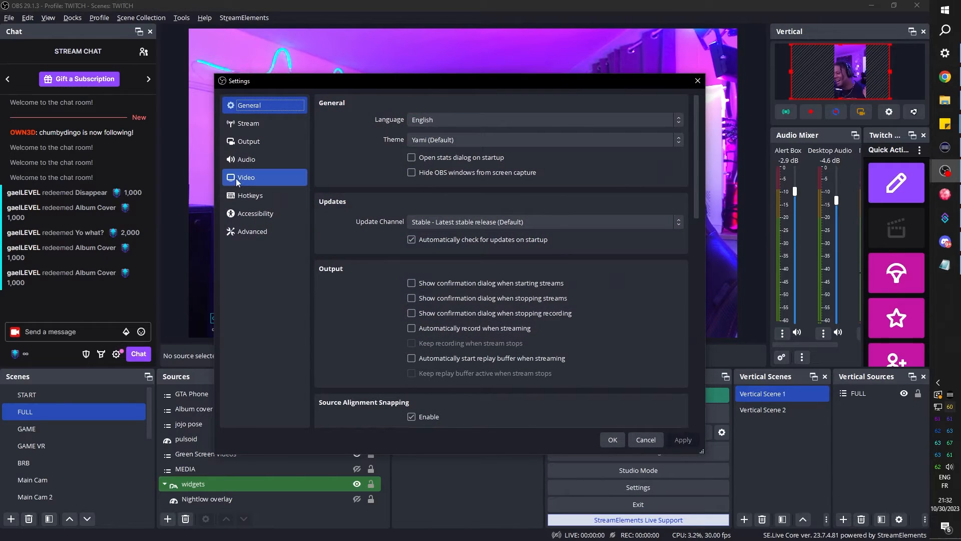
pyautogui.click(245, 145)
pyautogui.scroll(-3, 334, 263)
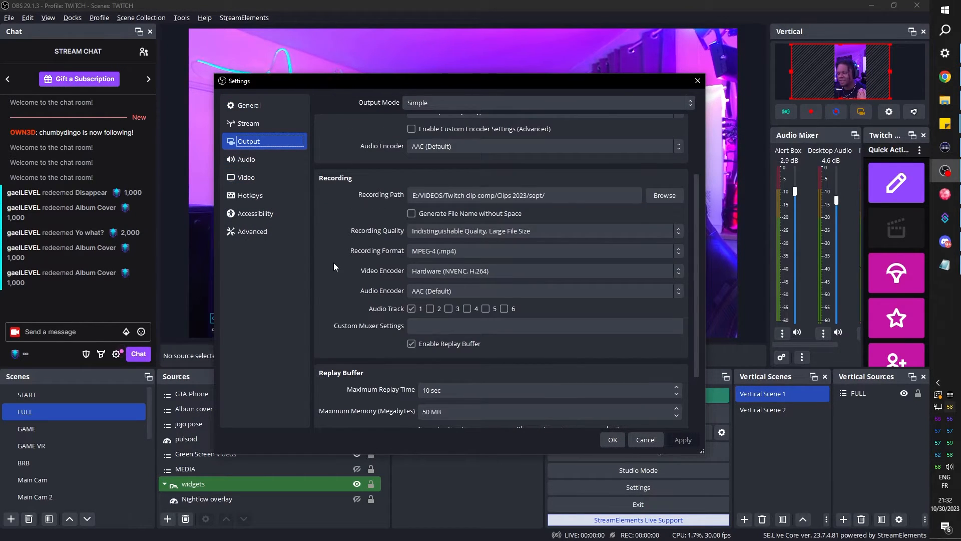
pyautogui.scroll(-1, 334, 263)
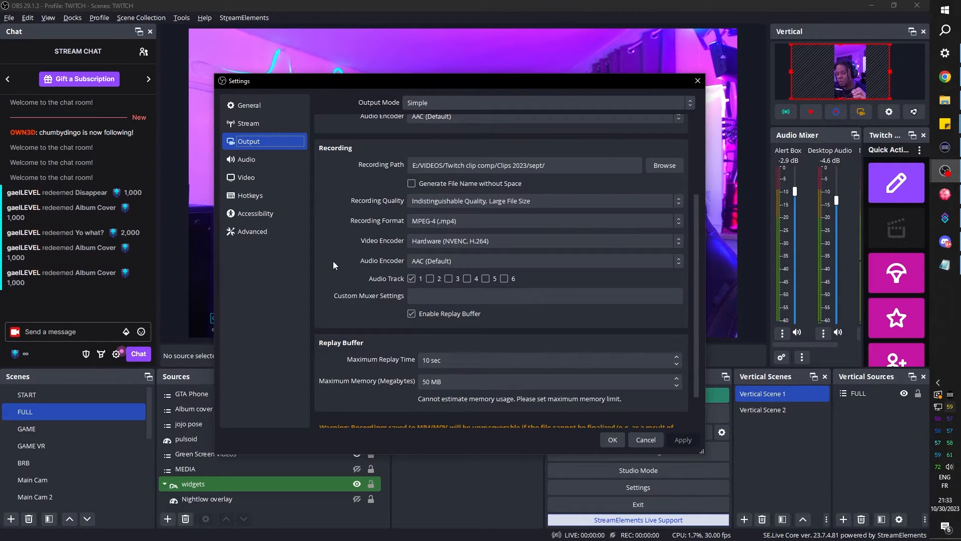
pyautogui.scroll(-1, 333, 260)
pyautogui.scroll(2, 333, 260)
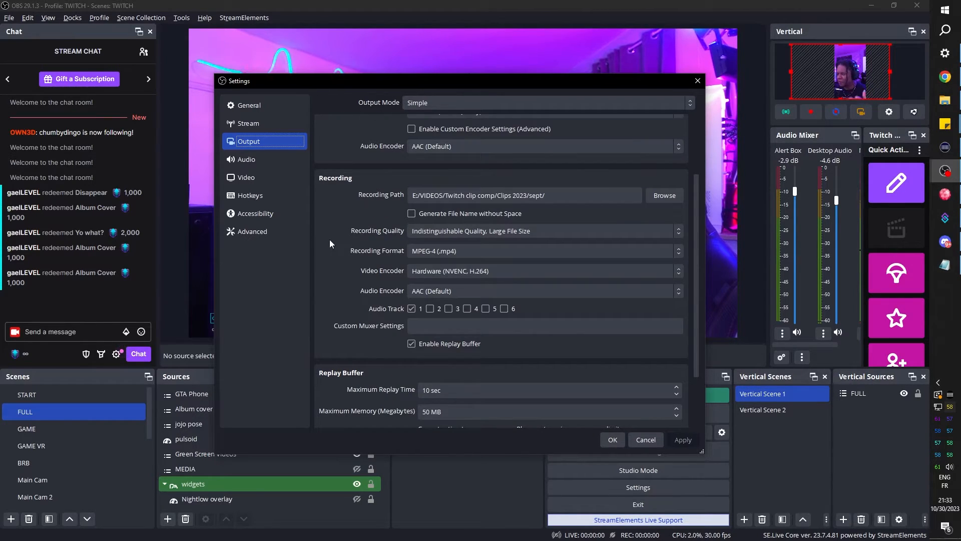
pyautogui.scroll(-3, 327, 247)
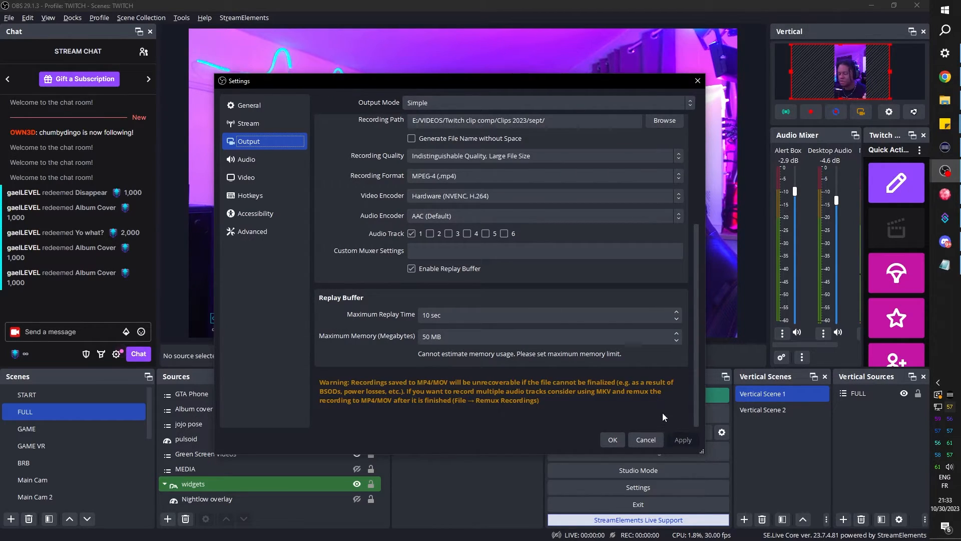
pyautogui.click(611, 440)
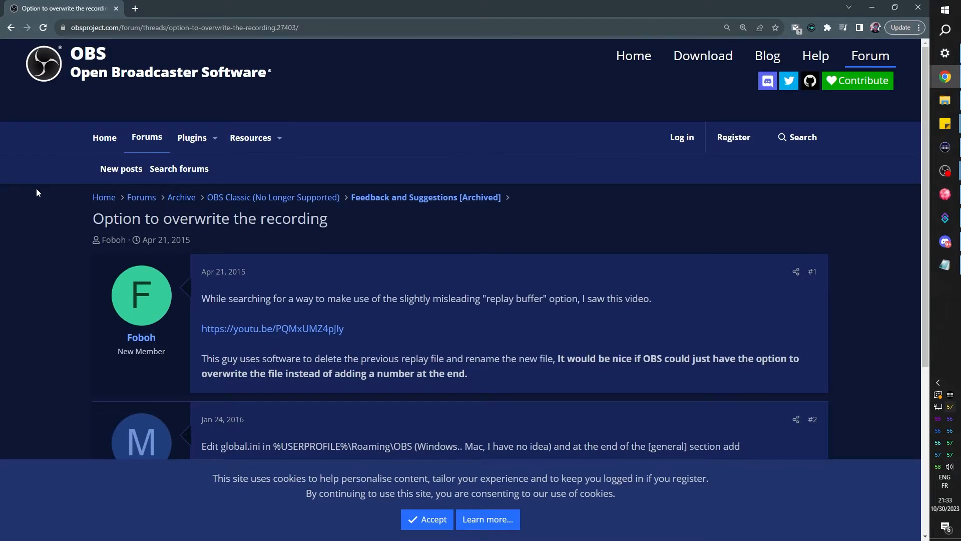
# - Read the OBS forum reply about editing global.ini, focusing on the OverwriteRecordings=1 line
pyautogui.scroll(-2, 36, 188)
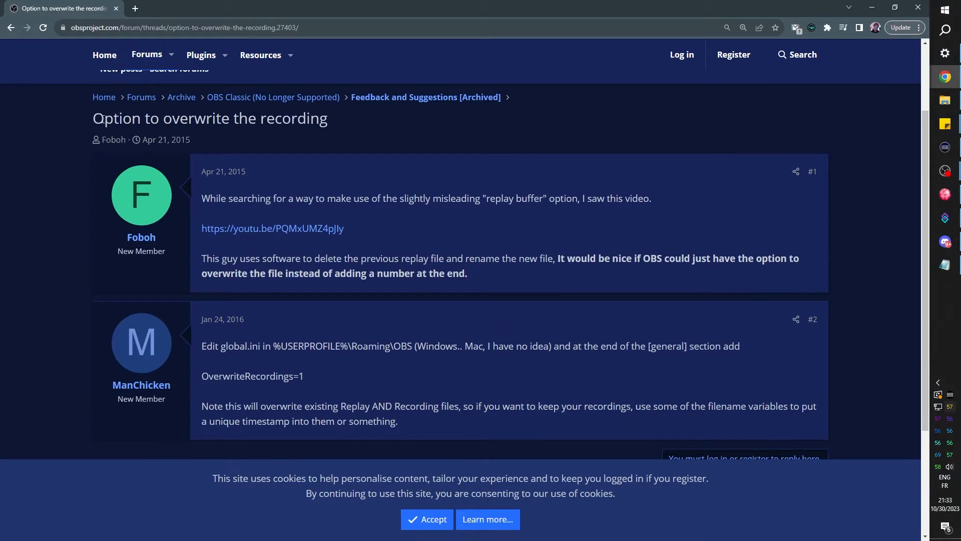
pyautogui.scroll(-3, 341, 186)
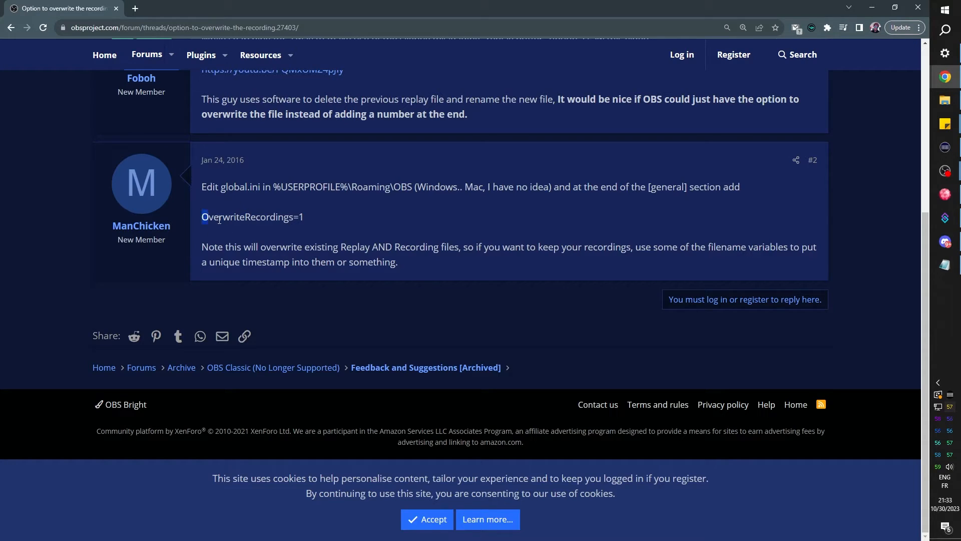
pyautogui.moveTo(219, 221); pyautogui.dragTo(292, 220)
pyautogui.click(302, 218)
# - Return to the TWITCH profile window of OBS and review the recording and replay buffer output settings again
pyautogui.moveTo(945, 171)
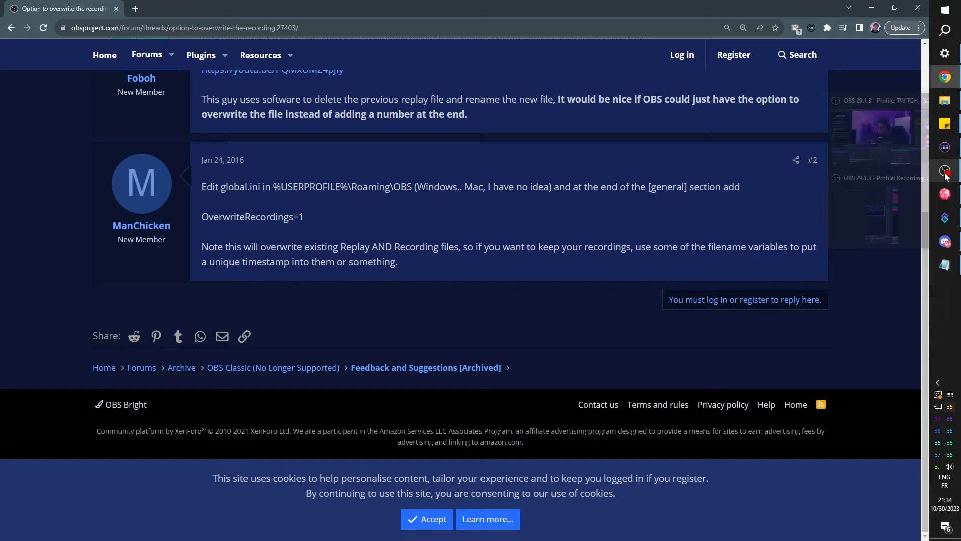
pyautogui.click(881, 143)
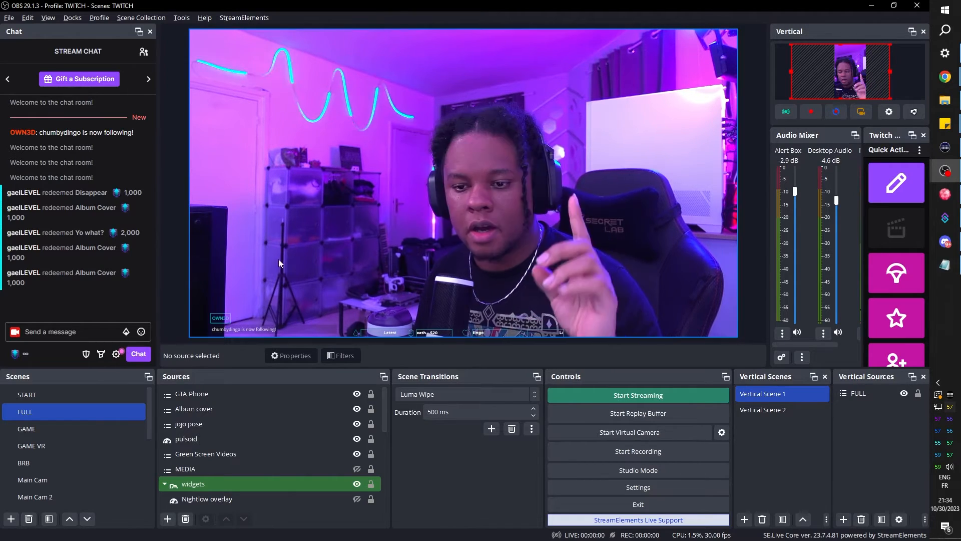
pyautogui.click(601, 488)
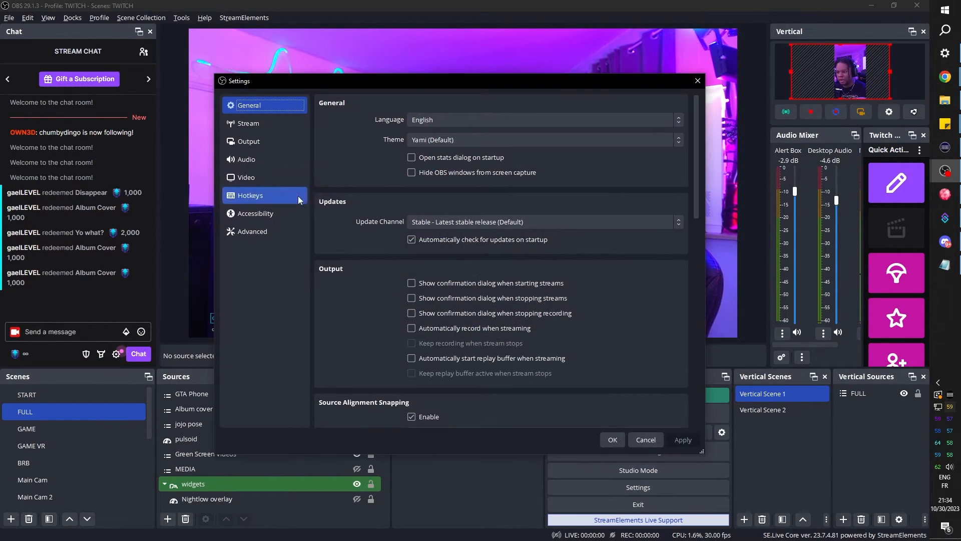
pyautogui.click(249, 141)
pyautogui.scroll(-5, 371, 335)
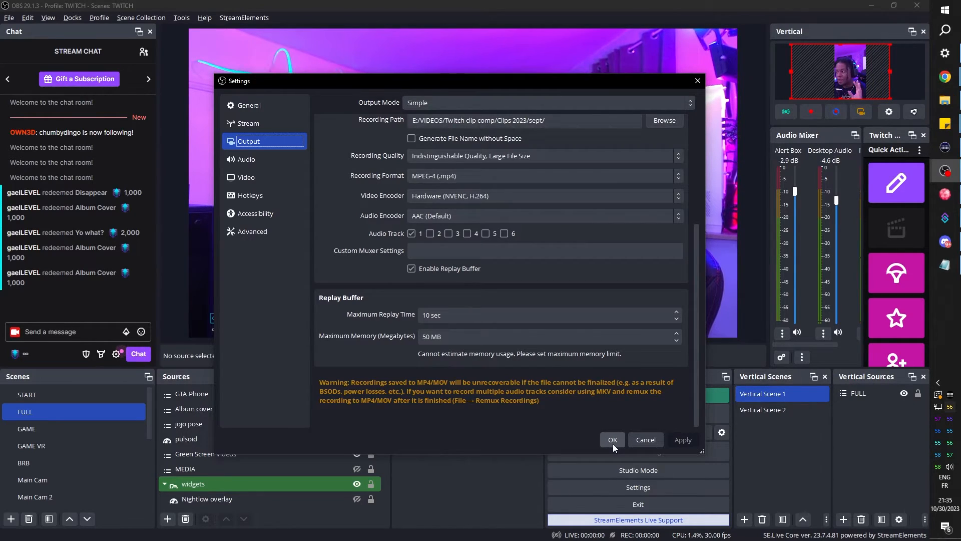
# - Check the Captain hook webhook of Streamer.bot's Album cover action, return to OBS and close its settings
pyautogui.click(945, 218)
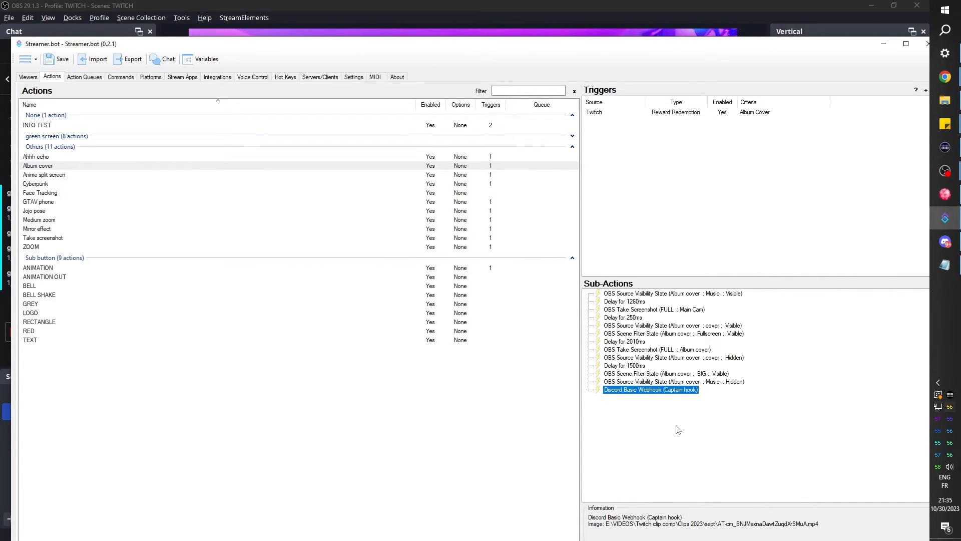
pyautogui.click(882, 44)
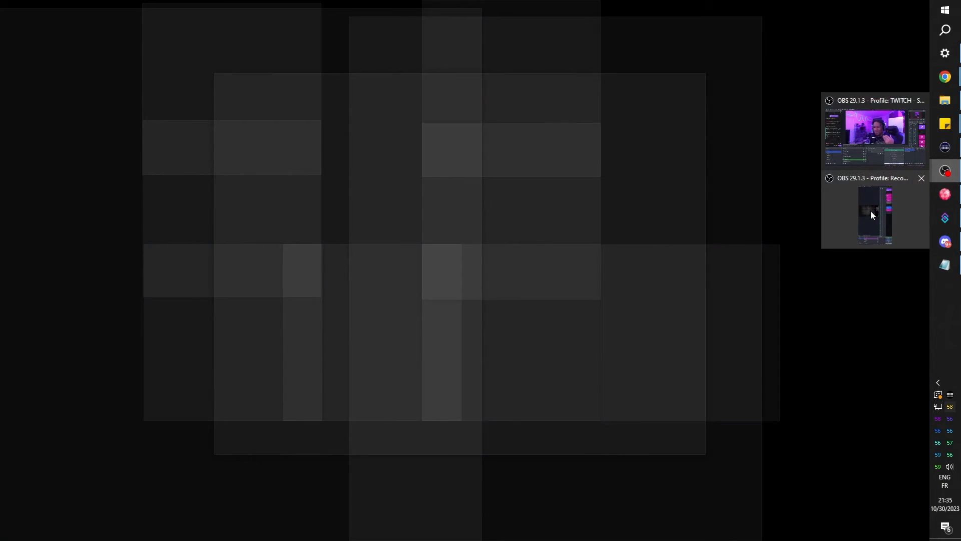
pyautogui.click(870, 212)
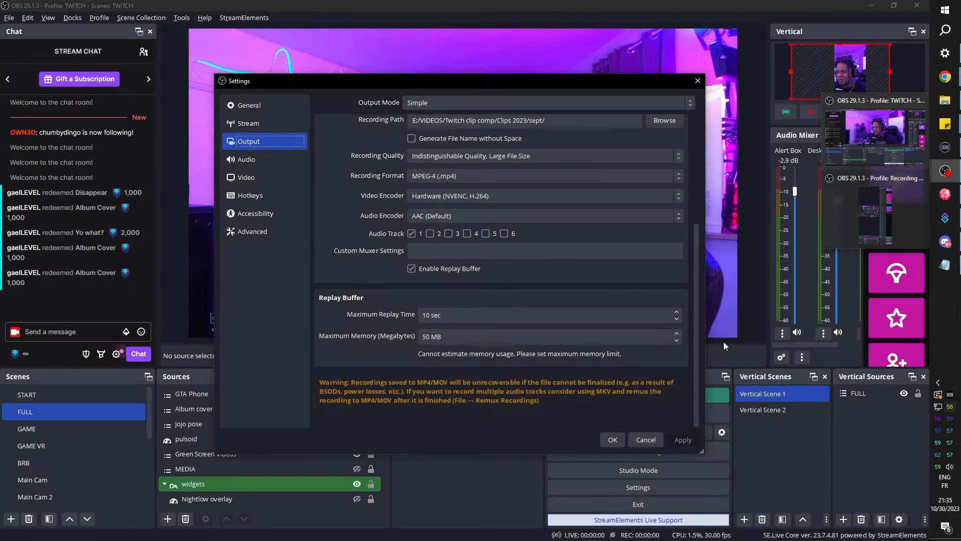
pyautogui.click(612, 440)
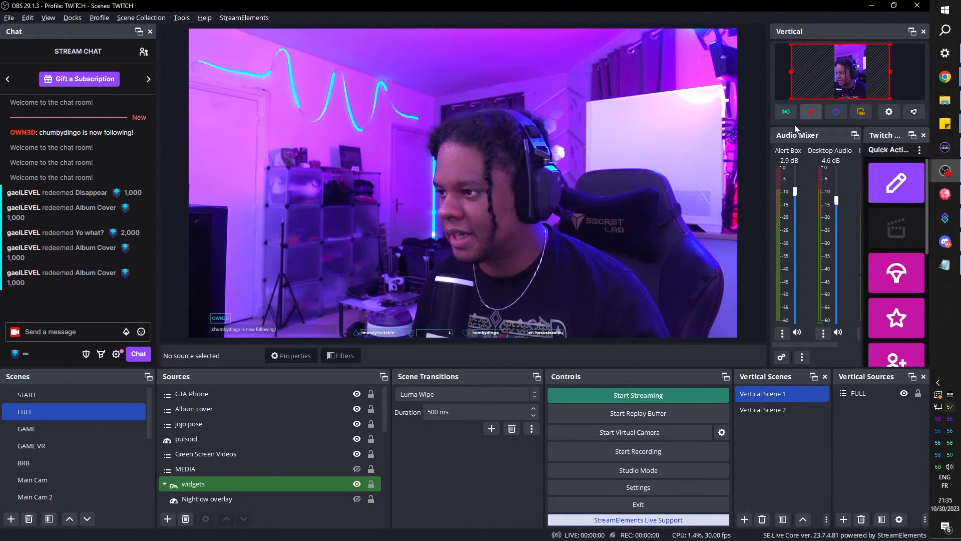
# - Dock the Vertical canvas at a larger size beside the main preview and open its recording settings
pyautogui.moveTo(824, 38); pyautogui.dragTo(734, 160)
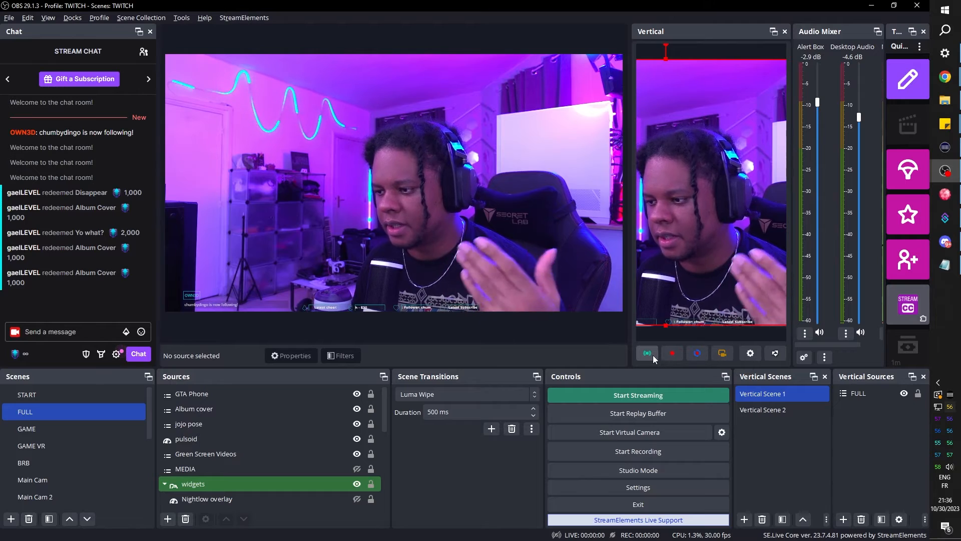
pyautogui.click(750, 353)
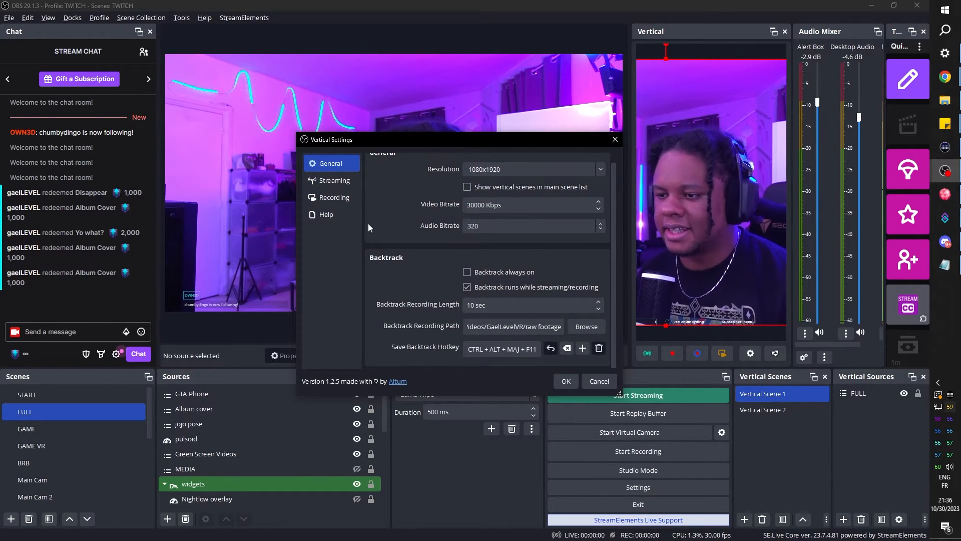
pyautogui.click(326, 187)
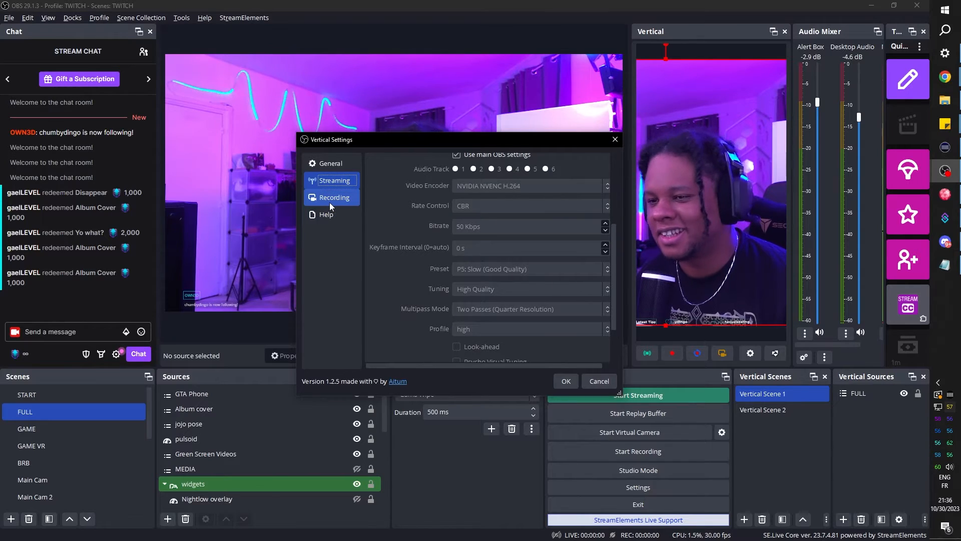
pyautogui.click(328, 201)
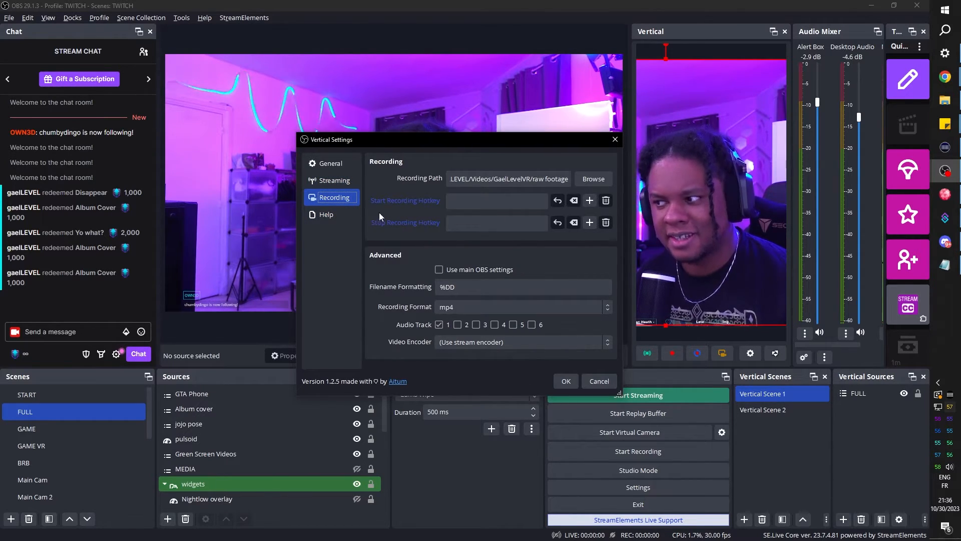
# - Compare Vertical's filename formatting with the date-time pattern in Notepad, and check its backtrack and recording paths against the raw footage folder
pyautogui.click(944, 265)
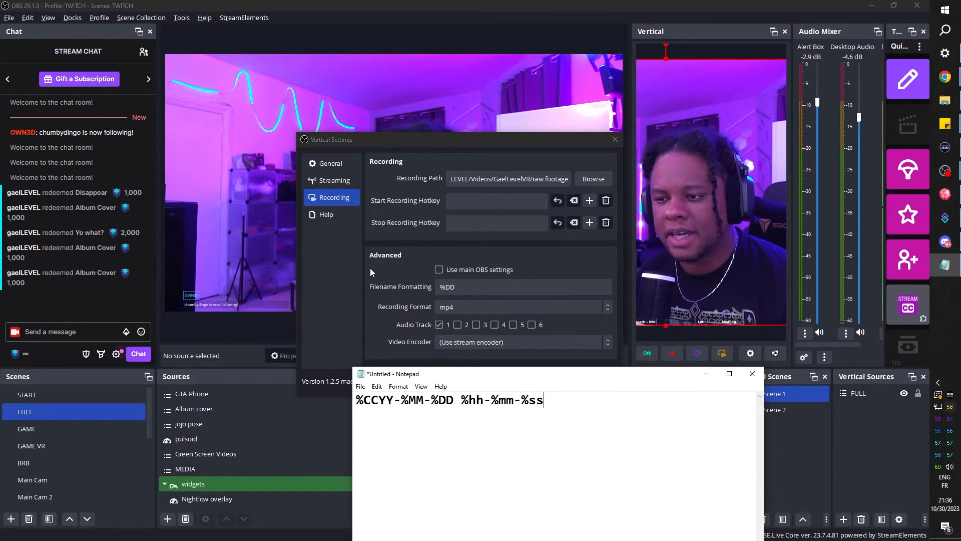
pyautogui.click(383, 269)
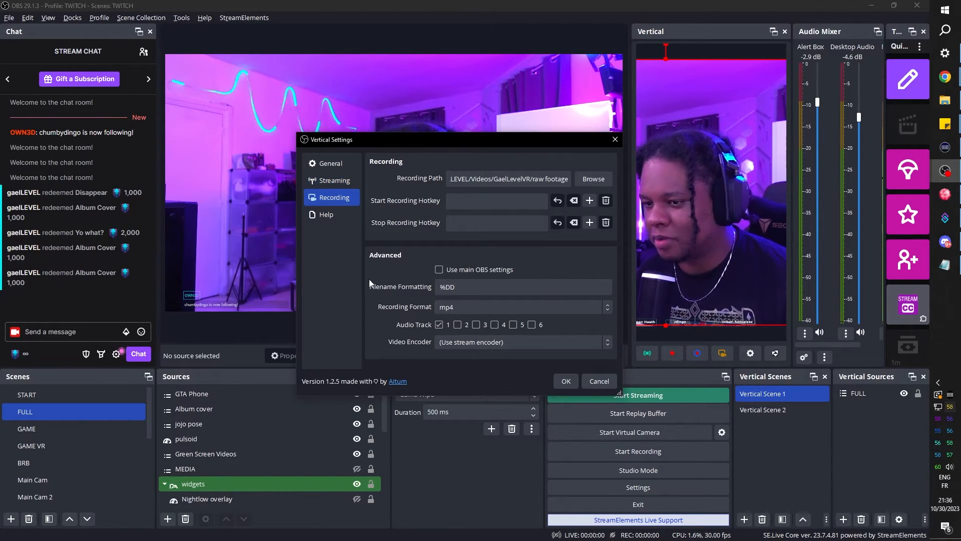
pyautogui.click(333, 180)
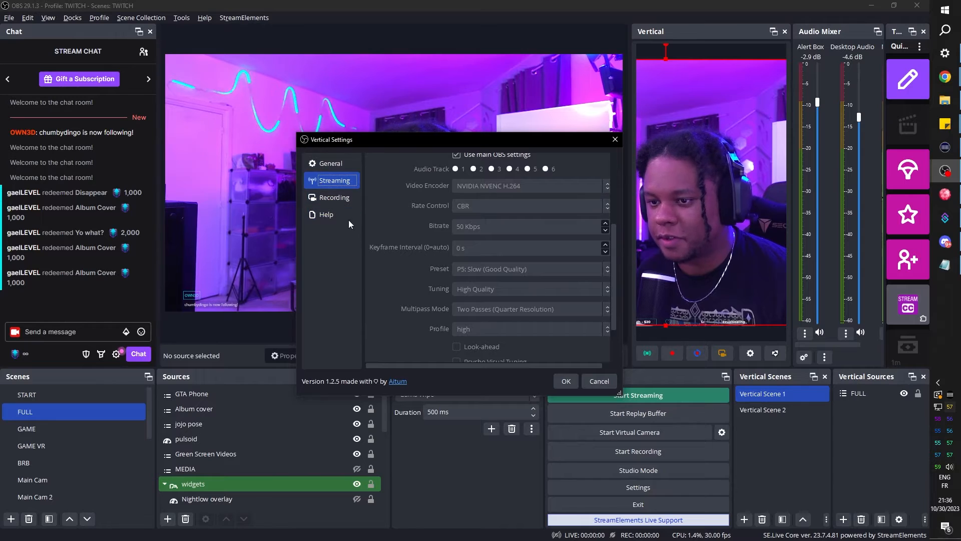
pyautogui.click(330, 163)
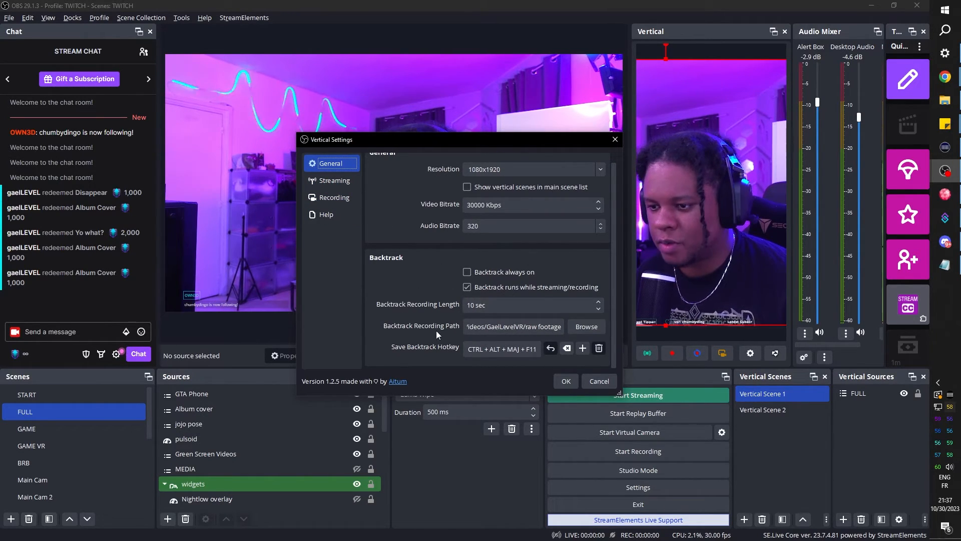
pyautogui.click(526, 327)
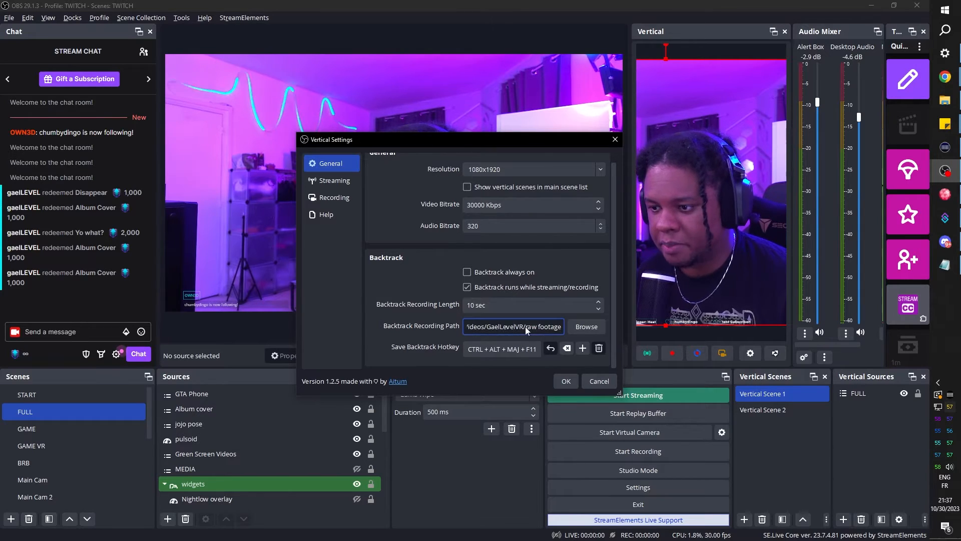
pyautogui.click(343, 198)
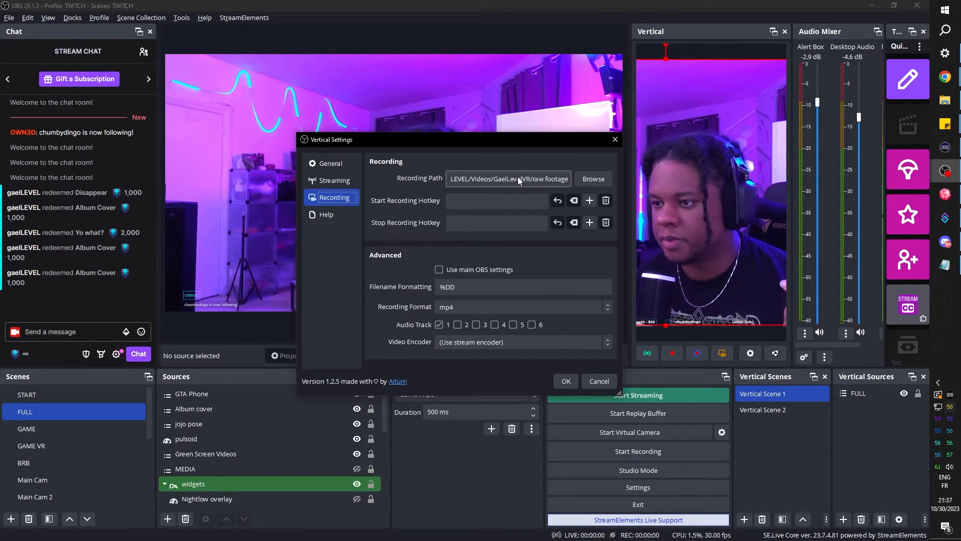
pyautogui.click(943, 101)
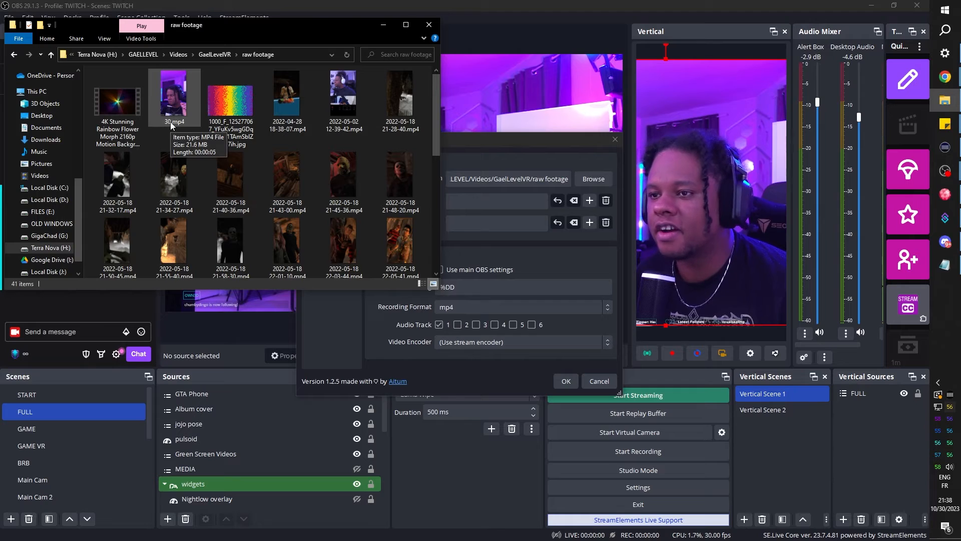
# - Confirm the Vertical settings and record a short clip of the vertical canvas
pyautogui.click(563, 382)
pyautogui.click(566, 381)
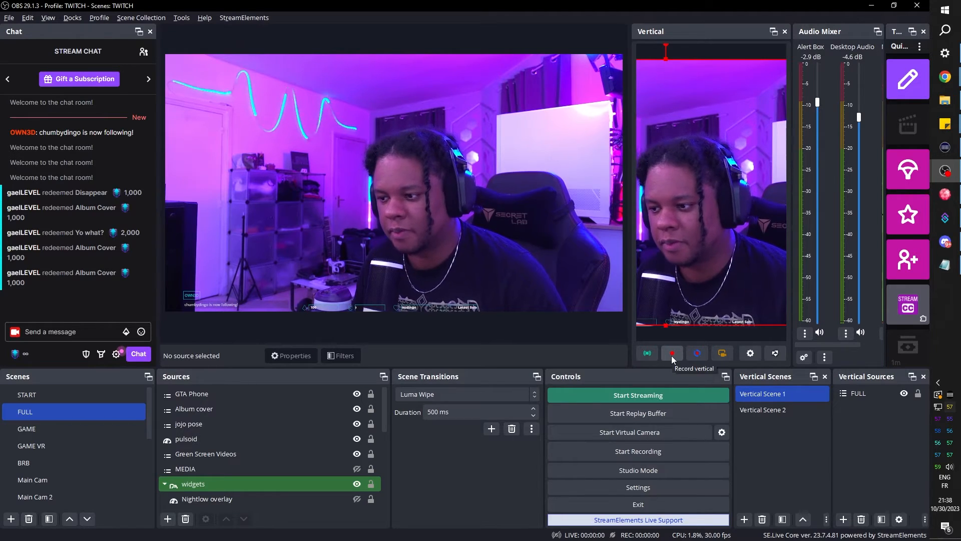
pyautogui.click(671, 356)
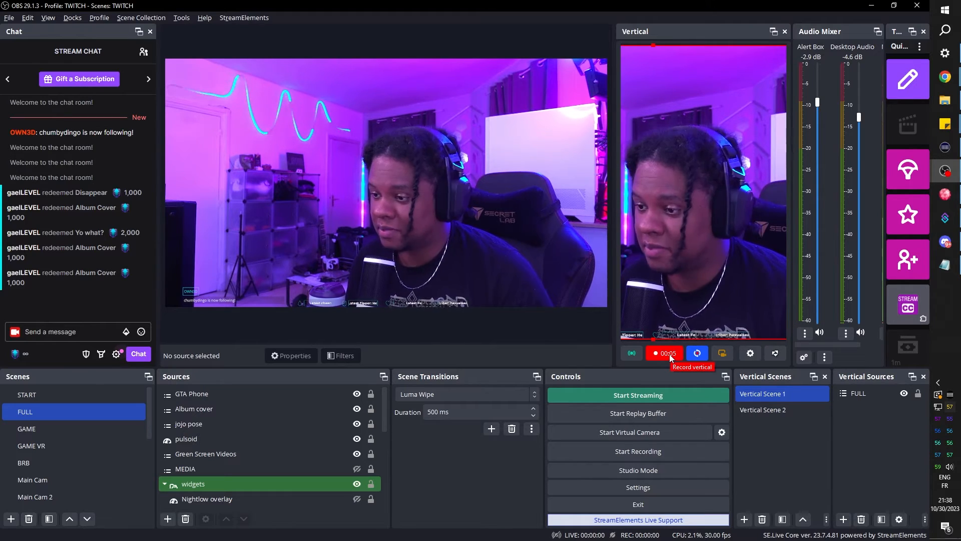
pyautogui.click(657, 353)
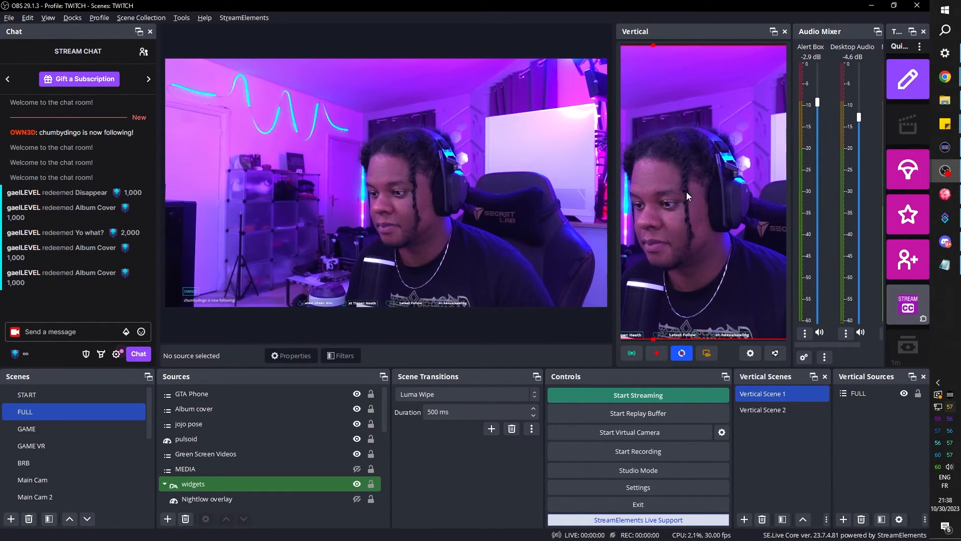
# - Play 30.mp4 from the raw footage folder to check the new vertical recording
pyautogui.click(944, 100)
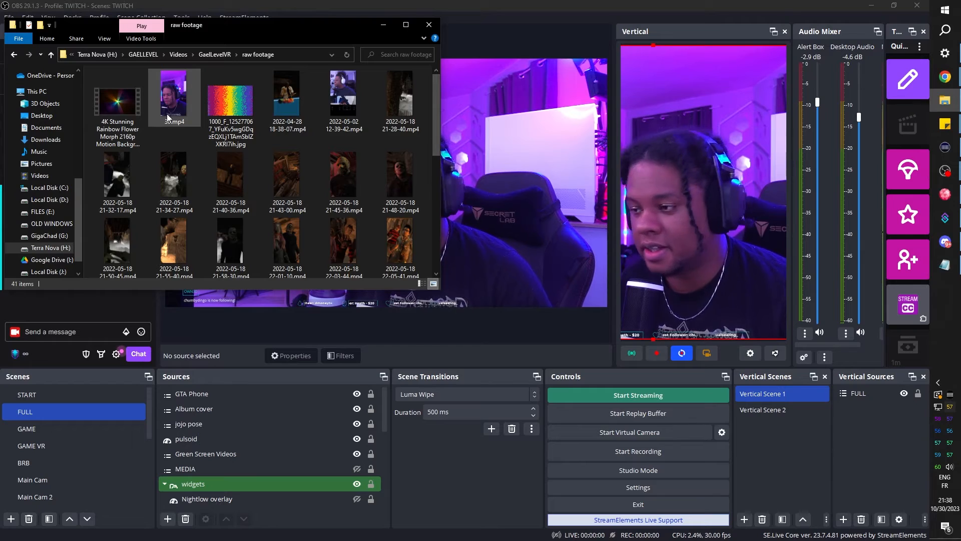
pyautogui.doubleClick(169, 106)
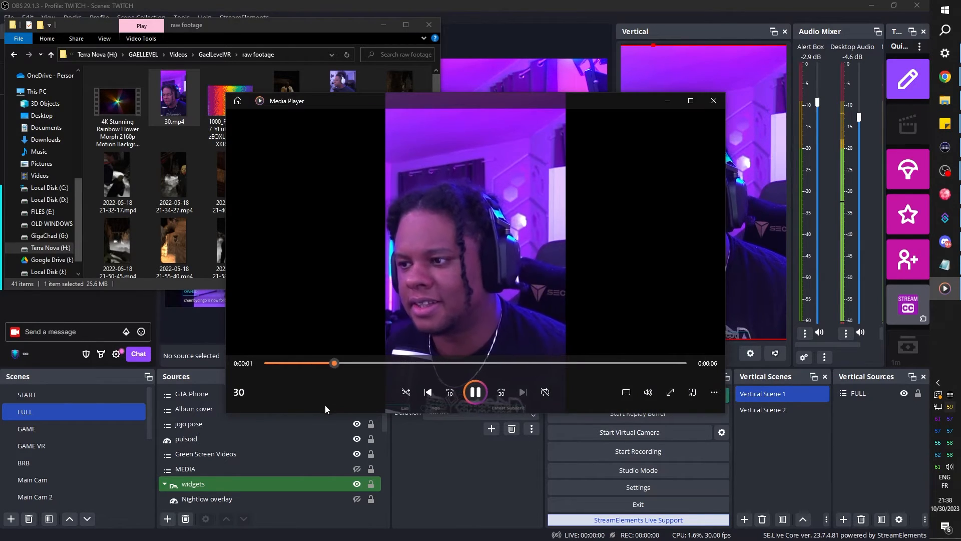
pyautogui.click(296, 434)
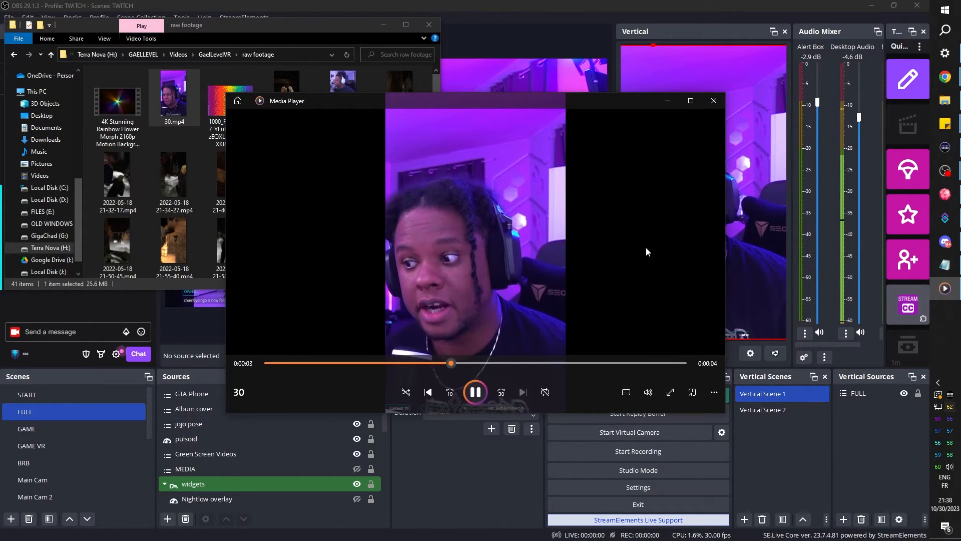
# - Close the video player and set the Captain hook Discord webhook's image to 30.mp4 from the raw footage folder in Streamer.bot
pyautogui.click(716, 106)
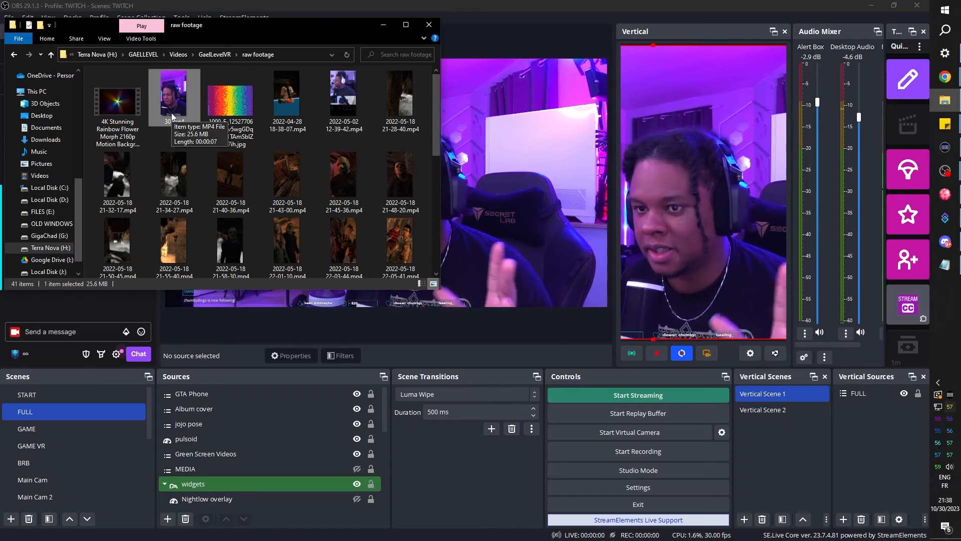
pyautogui.click(944, 218)
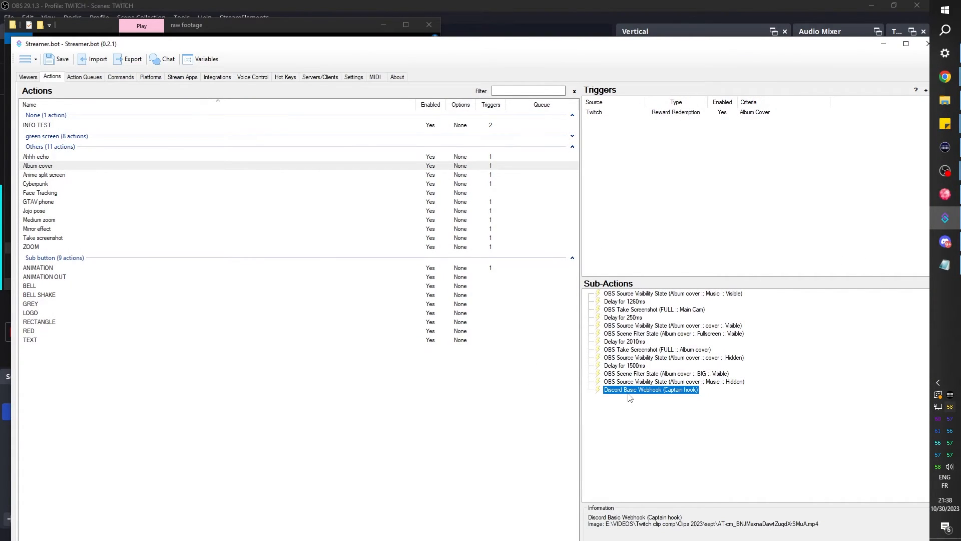
pyautogui.doubleClick(629, 391)
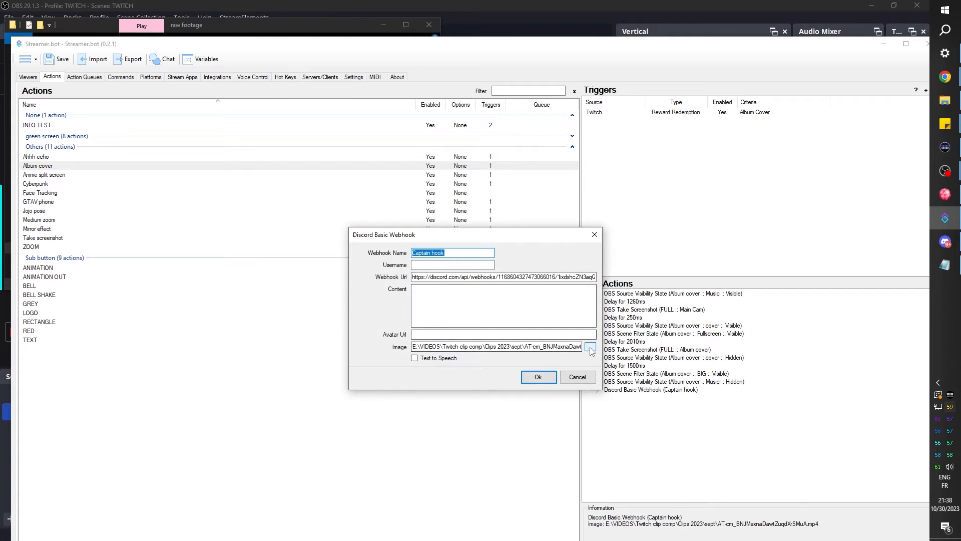
pyautogui.click(590, 347)
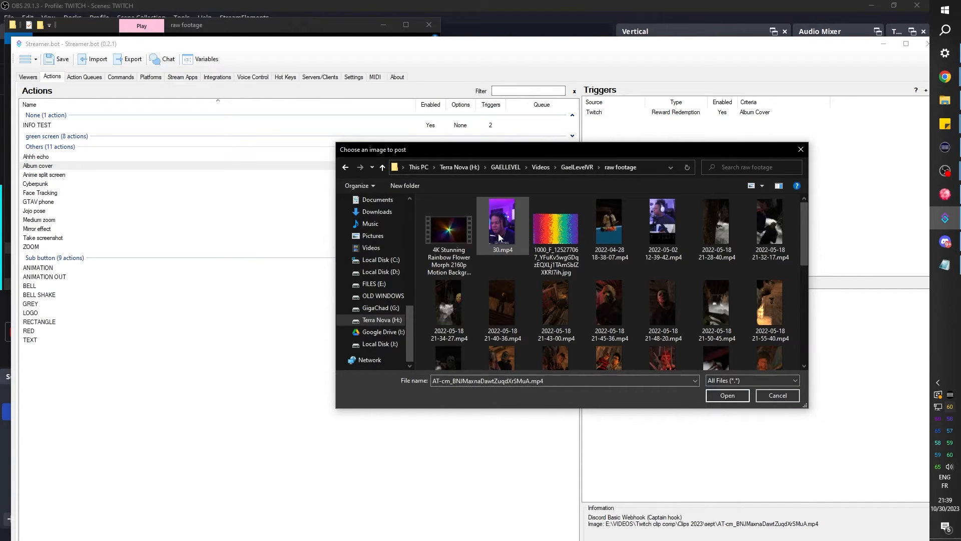
pyautogui.click(498, 233)
pyautogui.click(721, 396)
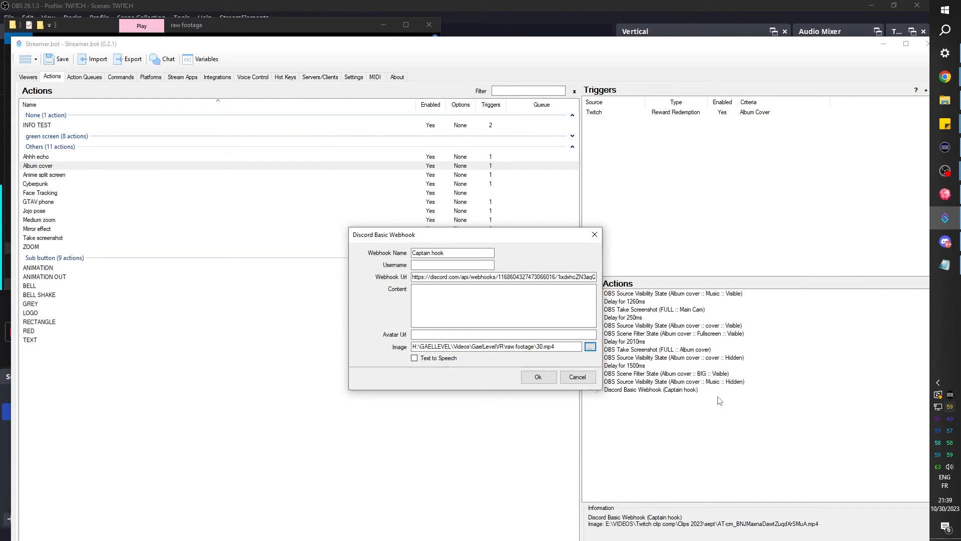
pyautogui.click(538, 377)
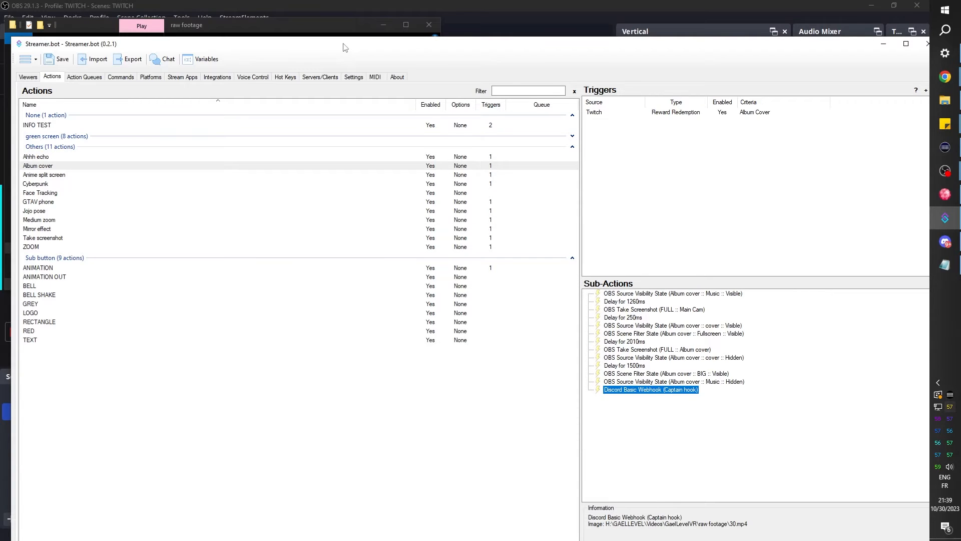
# - Assign Ctrl+Alt+Shift+S as both the start and stop recording hotkey in OBS's Vertical recording settings
pyautogui.moveTo(344, 48); pyautogui.dragTo(342, 372)
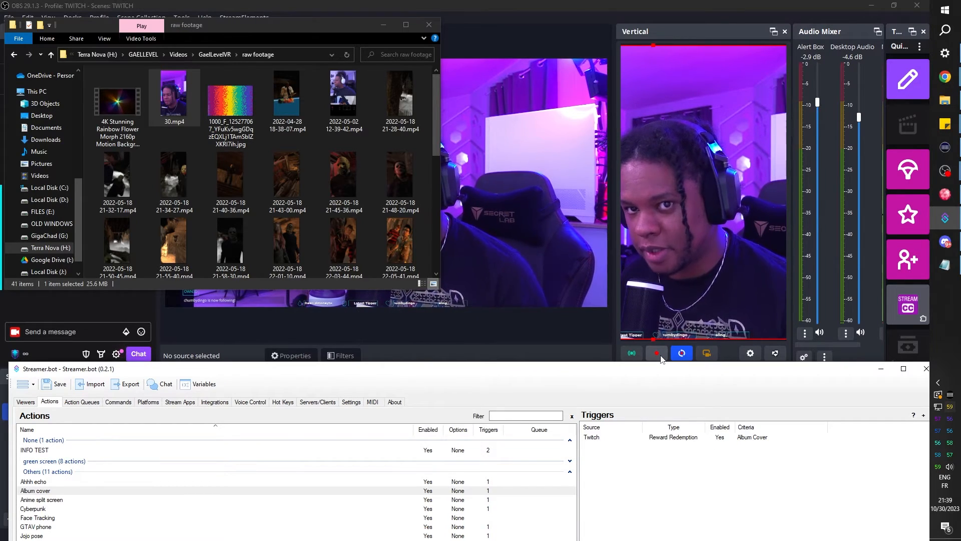
pyautogui.moveTo(549, 370); pyautogui.dragTo(415, 94)
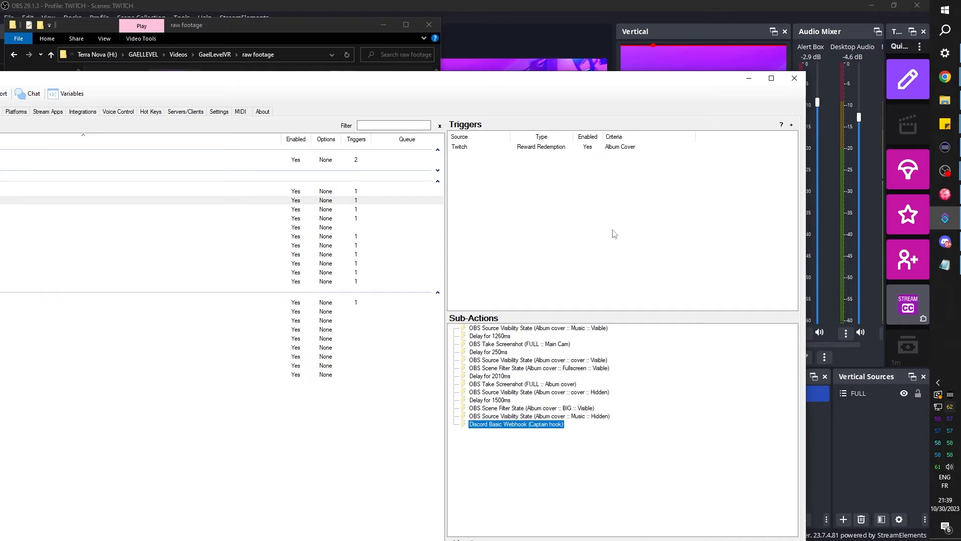
pyautogui.moveTo(474, 82); pyautogui.dragTo(505, 45)
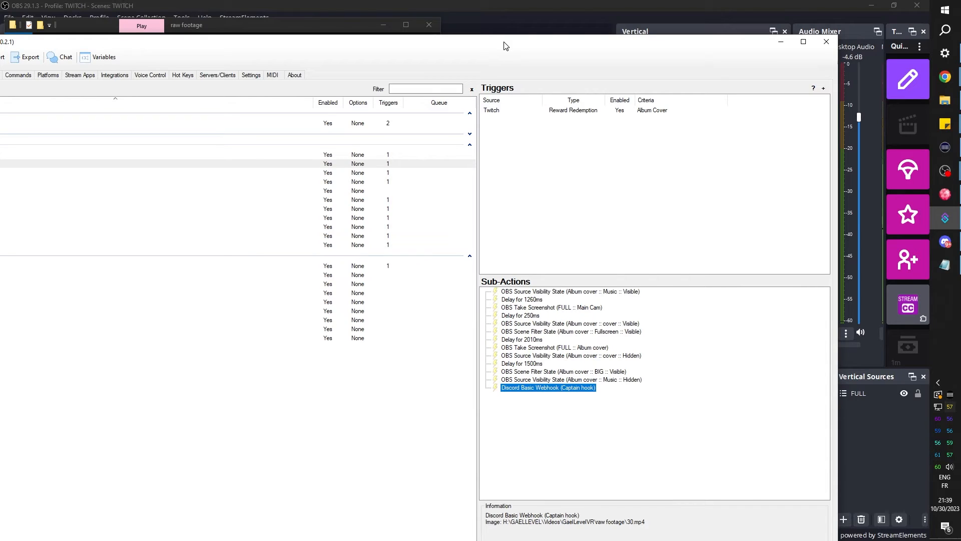
pyautogui.moveTo(505, 46); pyautogui.dragTo(242, 167)
pyautogui.click(761, 346)
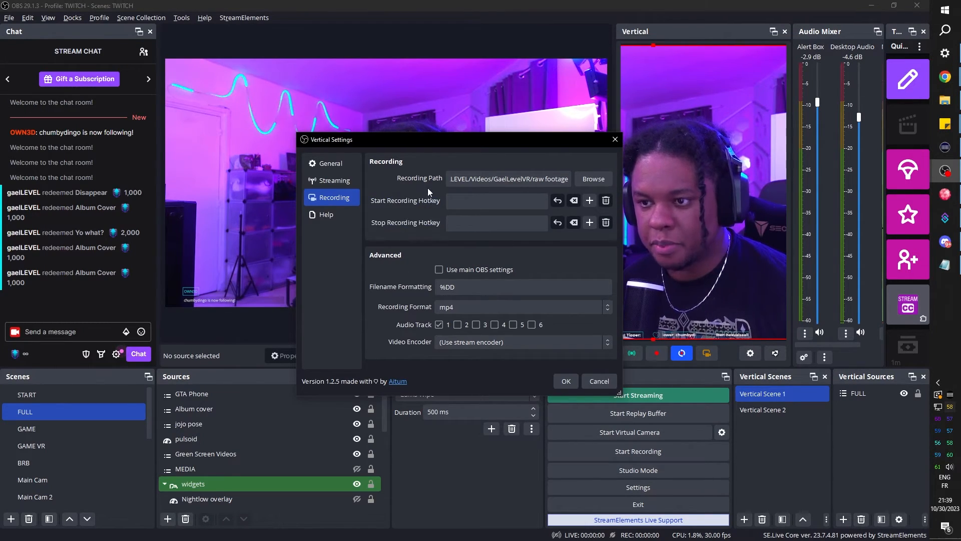
pyautogui.click(490, 201)
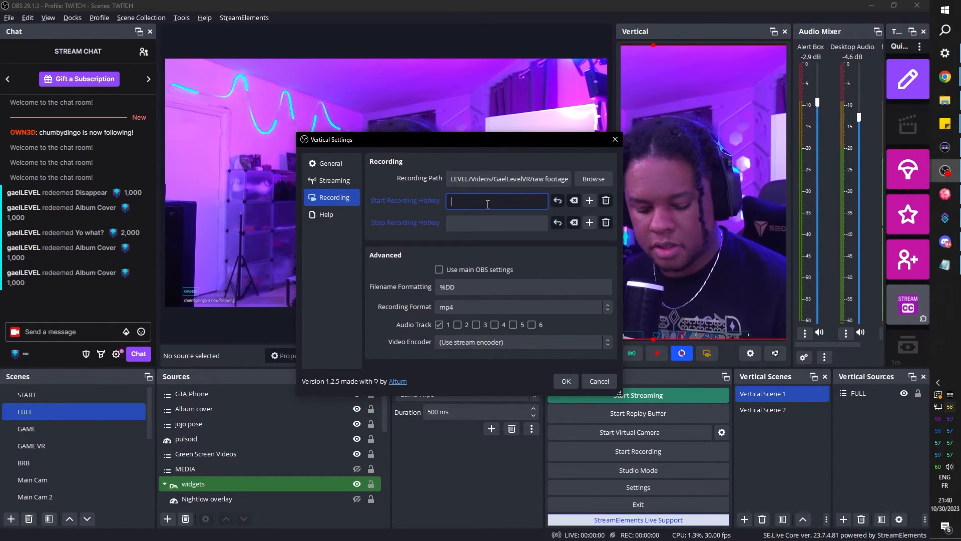
pyautogui.hotkey('ctrl', 'alt')
pyautogui.hotkey('ctrl', 'alt', 'shift', 's')
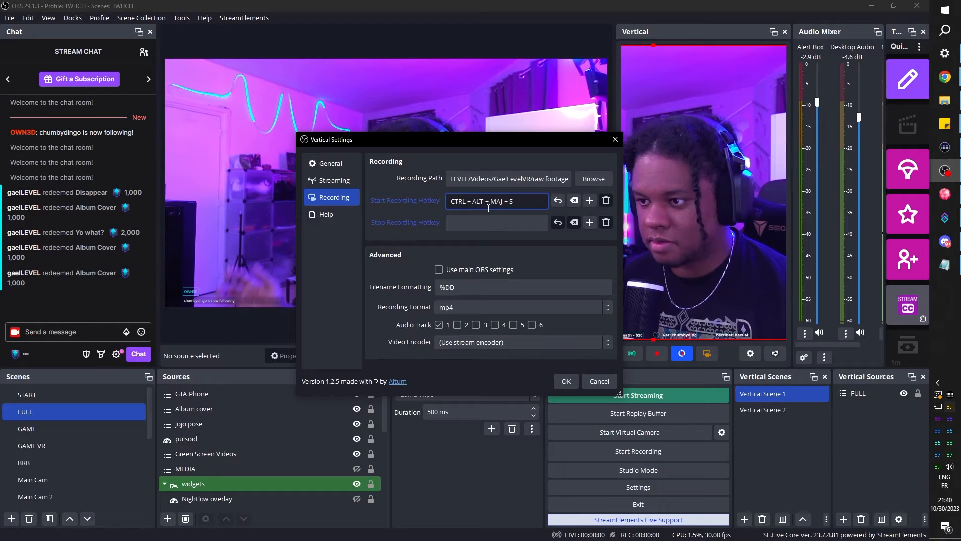
pyautogui.click(479, 223)
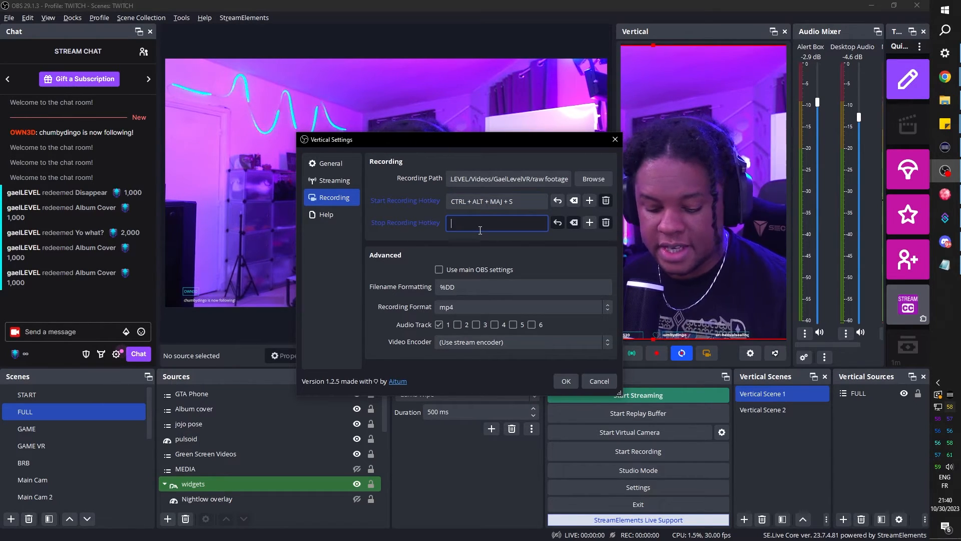
pyautogui.hotkey('ctrl', 'alt', 'shift')
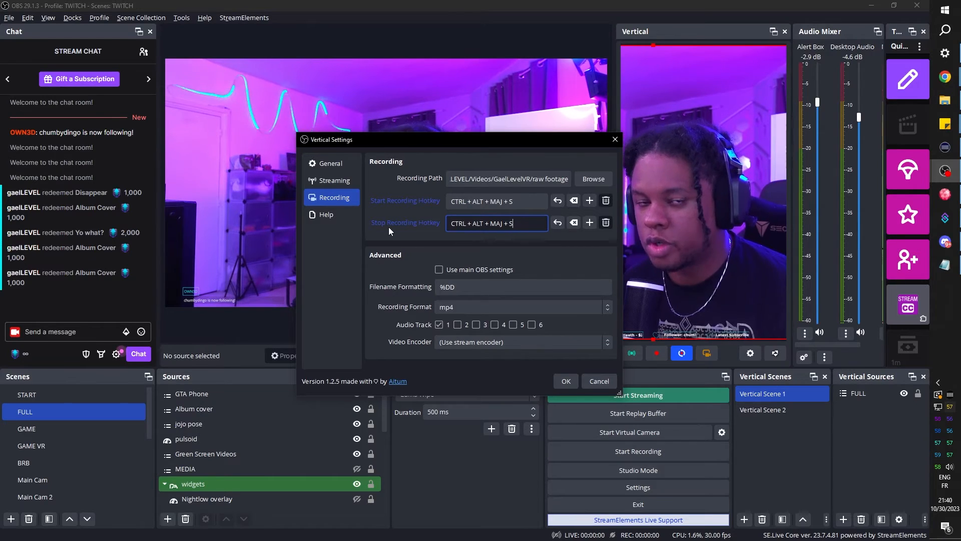
pyautogui.click(565, 381)
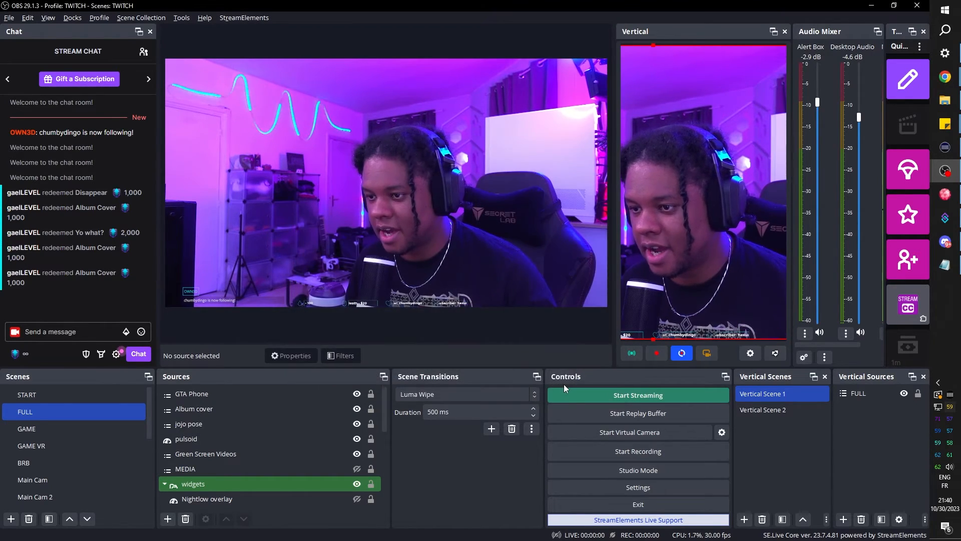
# - In Streamer.bot, add a Ctrl+Alt+Shift+S Keyboard Press sub-action to the Album cover action and place it first in the sequence
pyautogui.hotkey('alt', 'Tab')
pyautogui.doubleClick(342, 175)
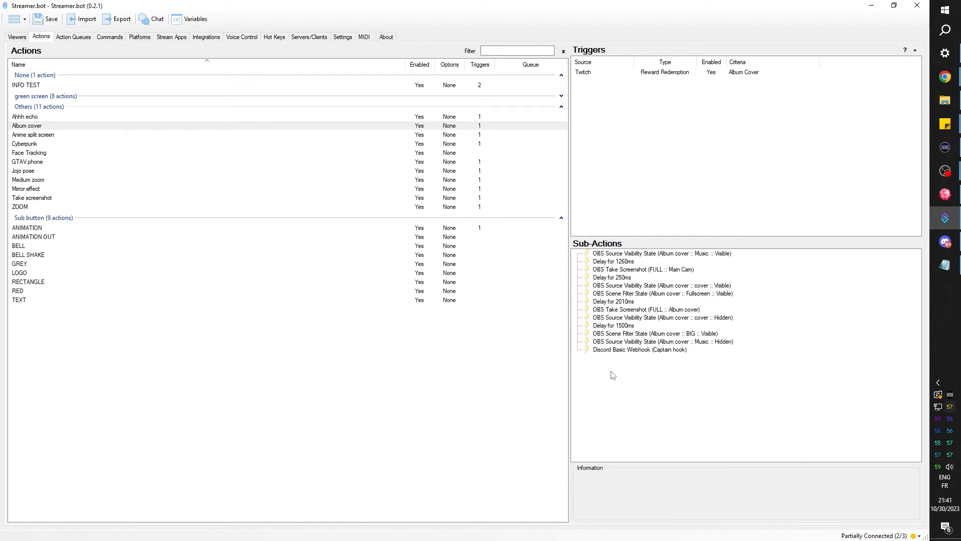
pyautogui.rightClick(617, 370)
pyautogui.moveTo(661, 390)
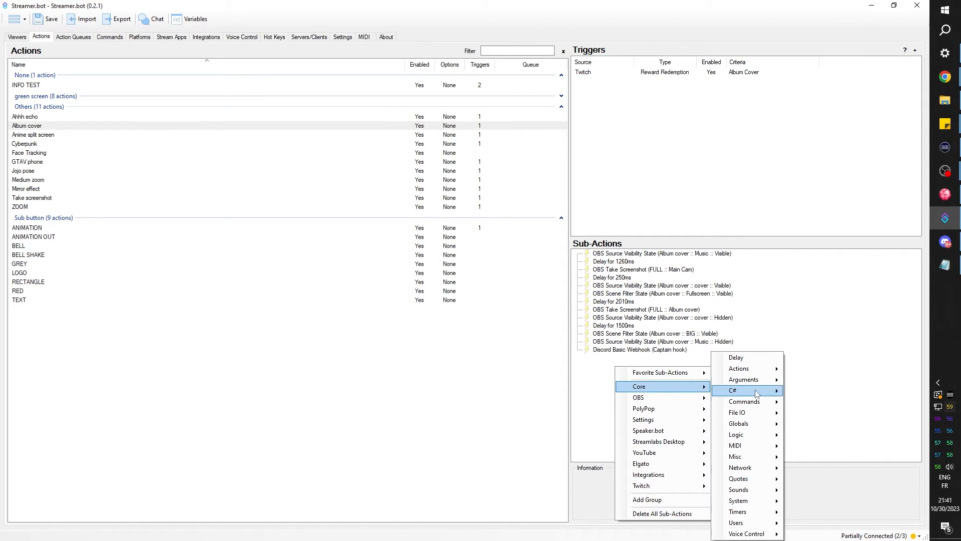
pyautogui.moveTo(766, 502)
pyautogui.click(841, 505)
pyautogui.click(414, 275)
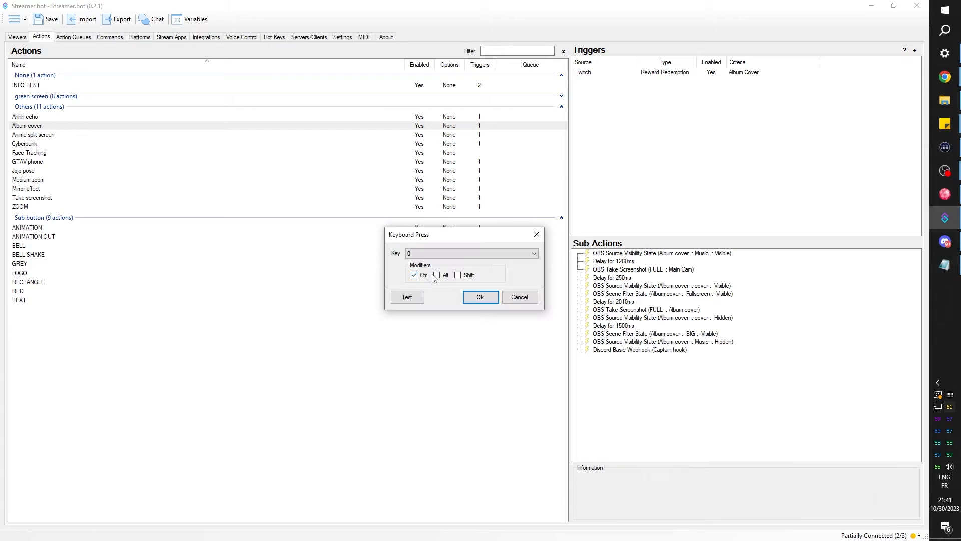
pyautogui.click(454, 254)
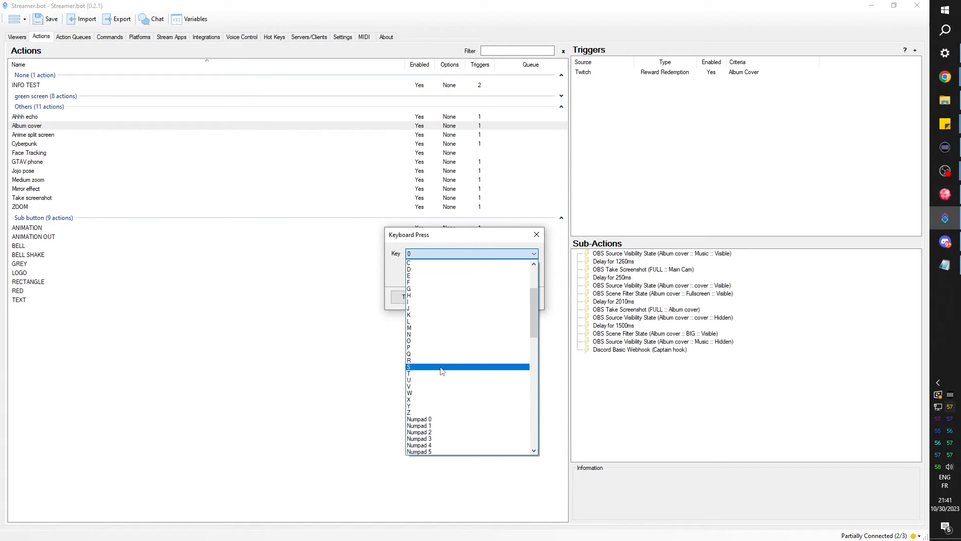
pyautogui.click(442, 371)
pyautogui.click(477, 297)
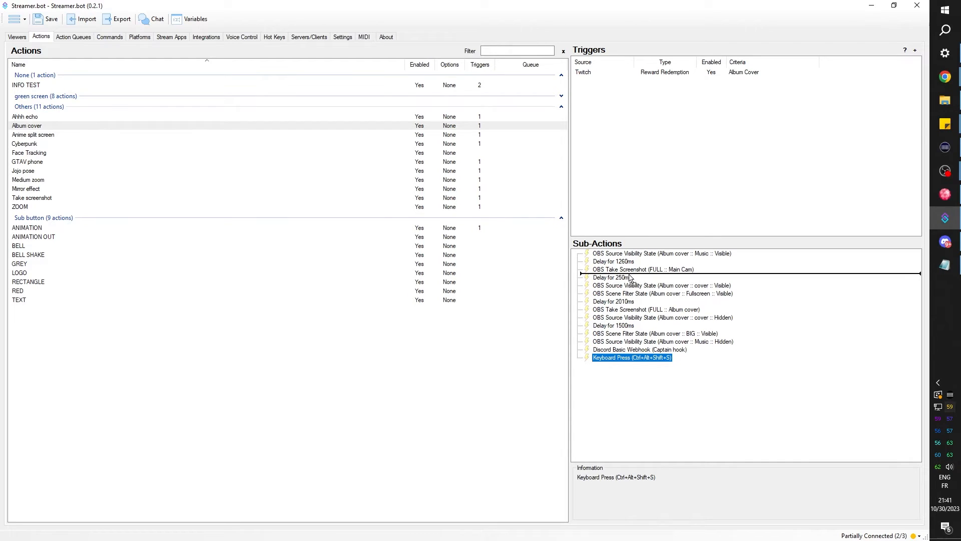
pyautogui.moveTo(633, 255); pyautogui.dragTo(643, 254)
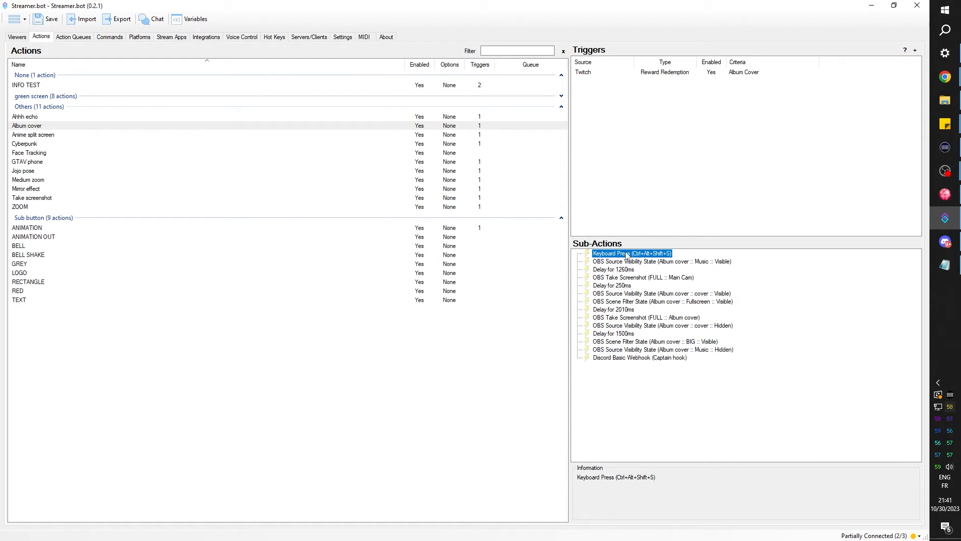
# - Duplicate the Keyboard Press sub-action and check the image path in the Discord webhook sub-action
pyautogui.rightClick(628, 255)
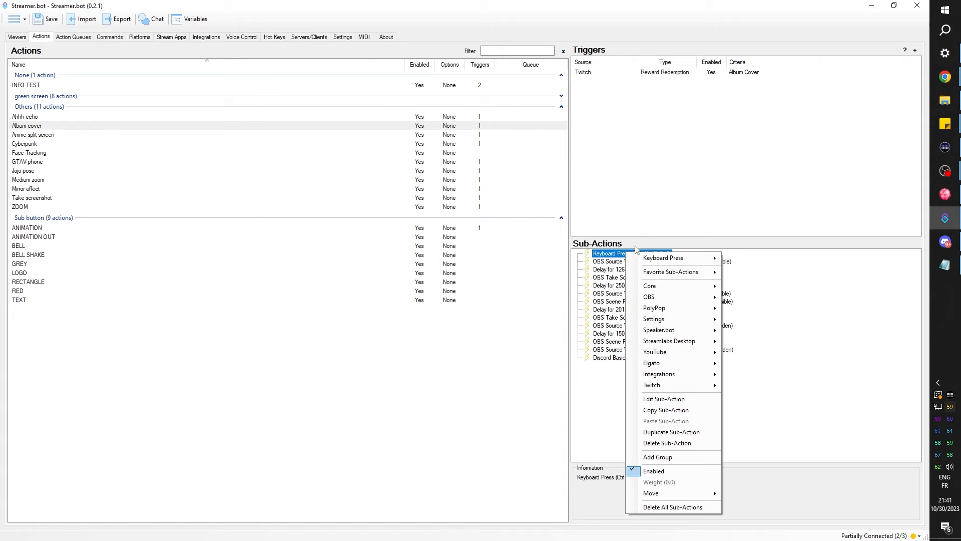
pyautogui.click(676, 433)
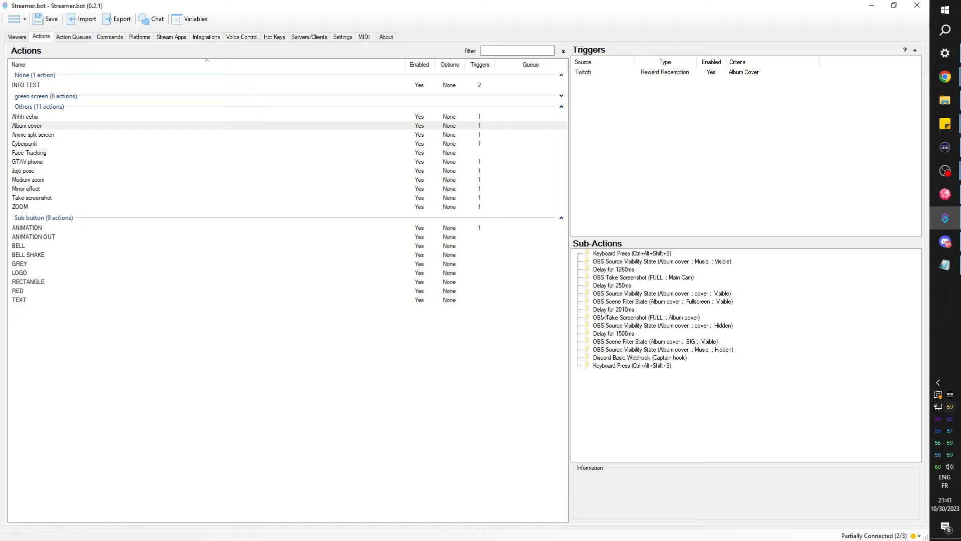
pyautogui.doubleClick(626, 358)
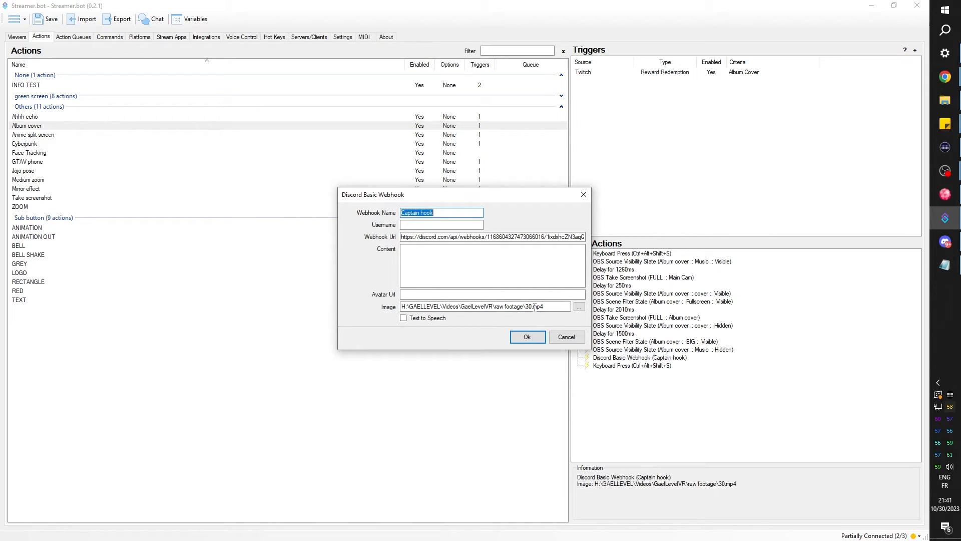
pyautogui.click(526, 339)
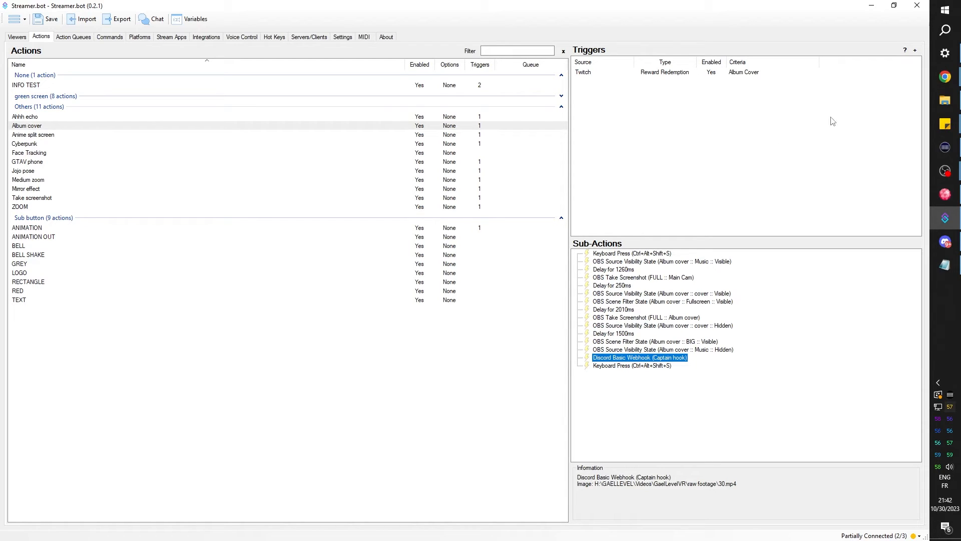
# - Arrange OBS beside the Discord chit-chat channel and redeem the Album Cover reward from the stream chat
pyautogui.click(945, 171)
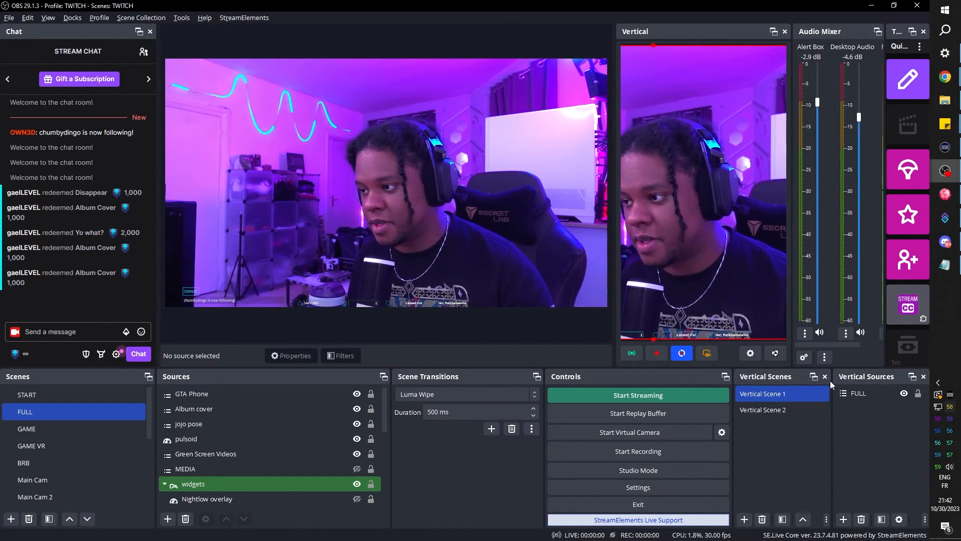
pyautogui.click(15, 353)
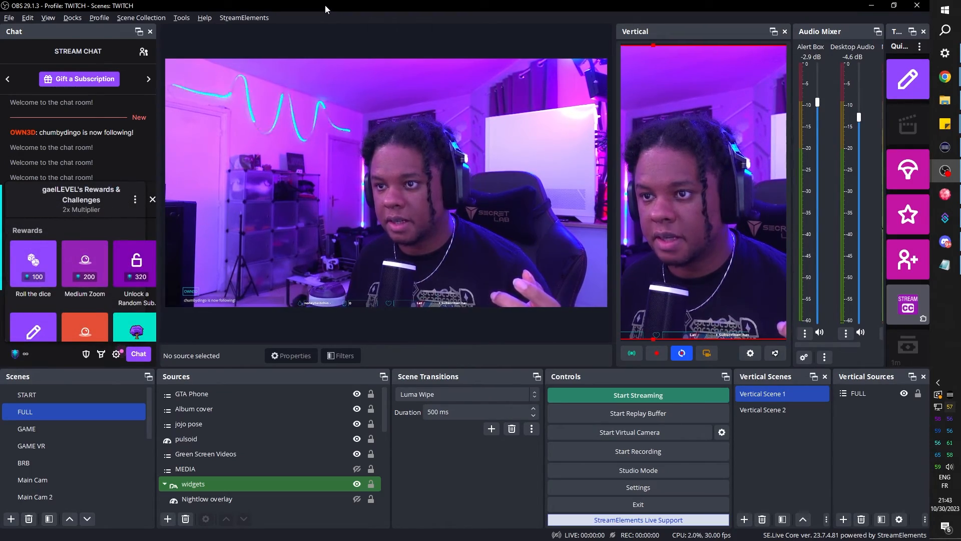
pyautogui.moveTo(325, 6); pyautogui.dragTo(953, 193)
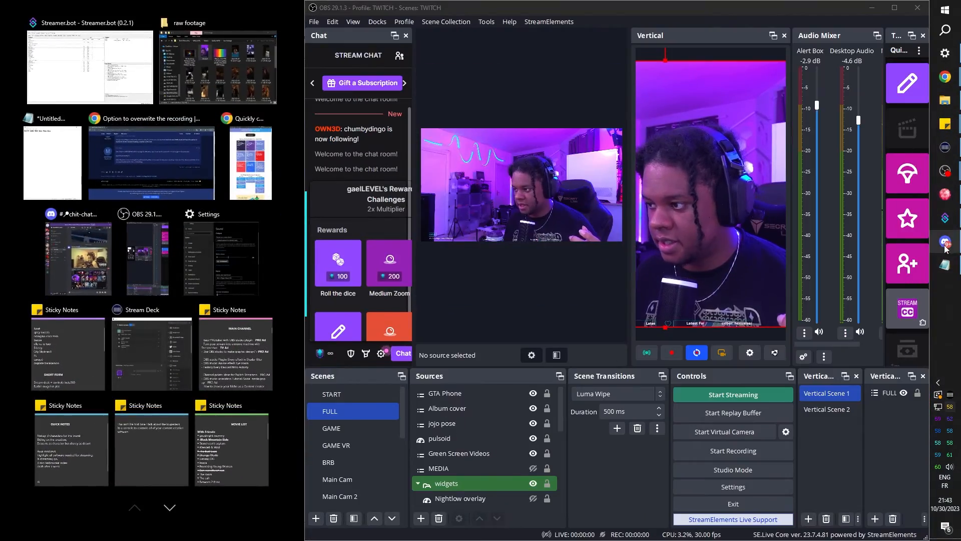
pyautogui.click(945, 242)
pyautogui.click(485, 376)
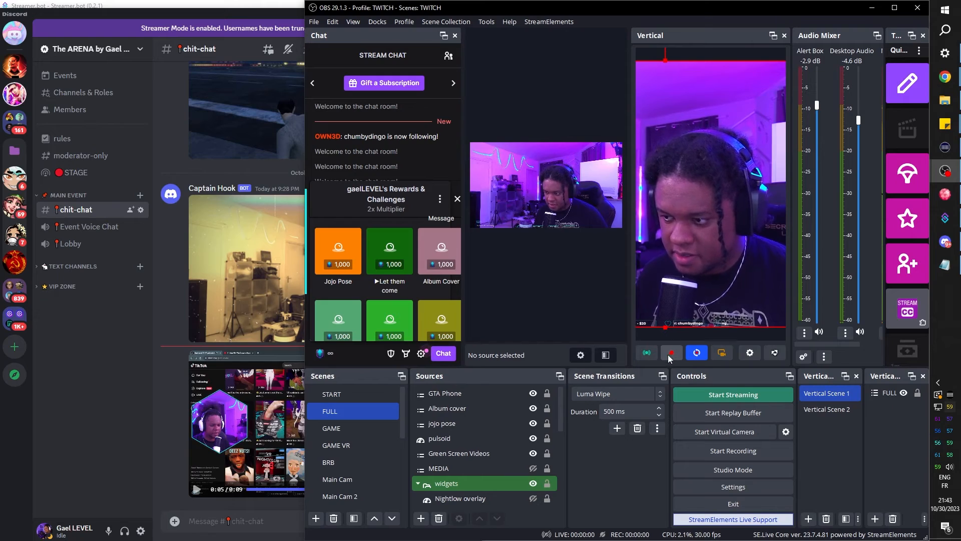
pyautogui.click(421, 280)
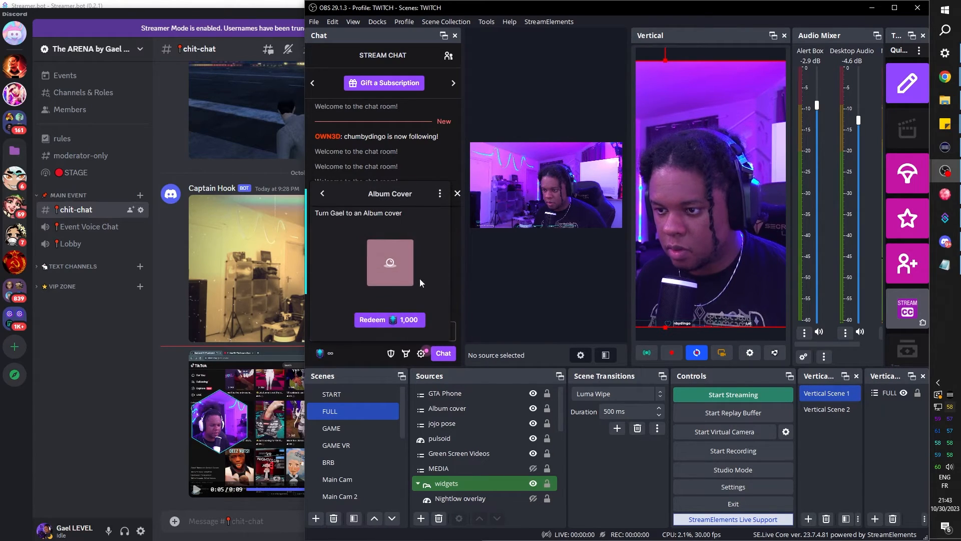
pyautogui.click(381, 319)
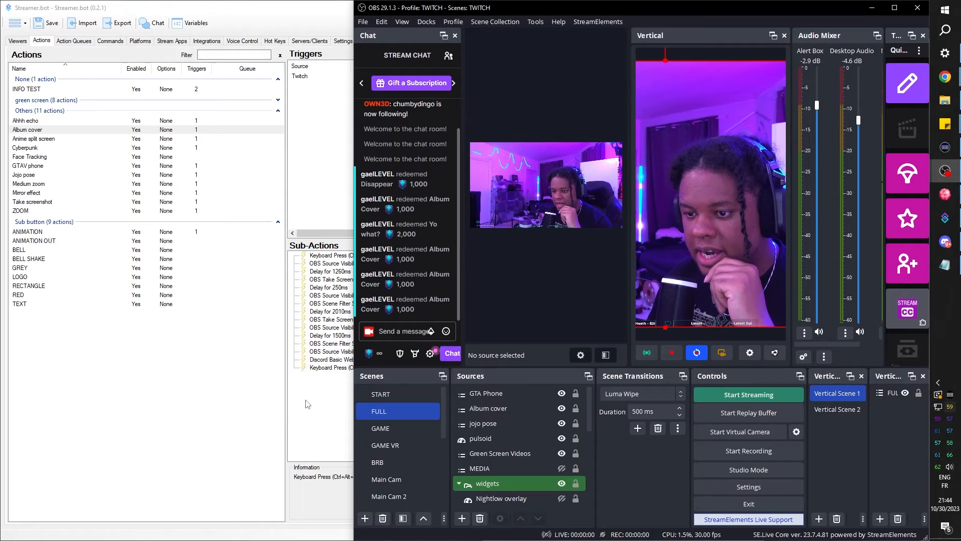
# - In Streamer.bot, check the first Keyboard Press sub-action and move the last one above the Discord webhook
pyautogui.click(308, 404)
pyautogui.doubleClick(328, 256)
pyautogui.click(176, 298)
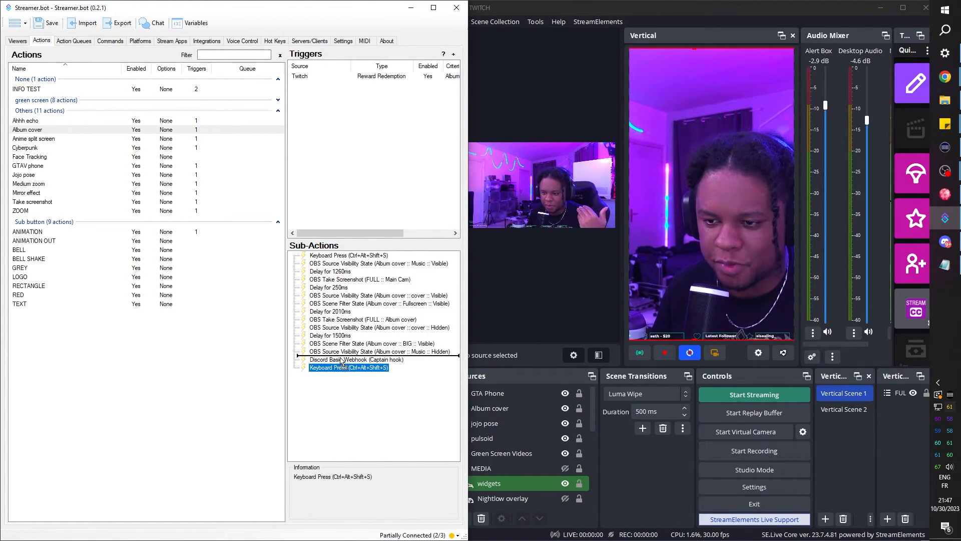
pyautogui.click(345, 368)
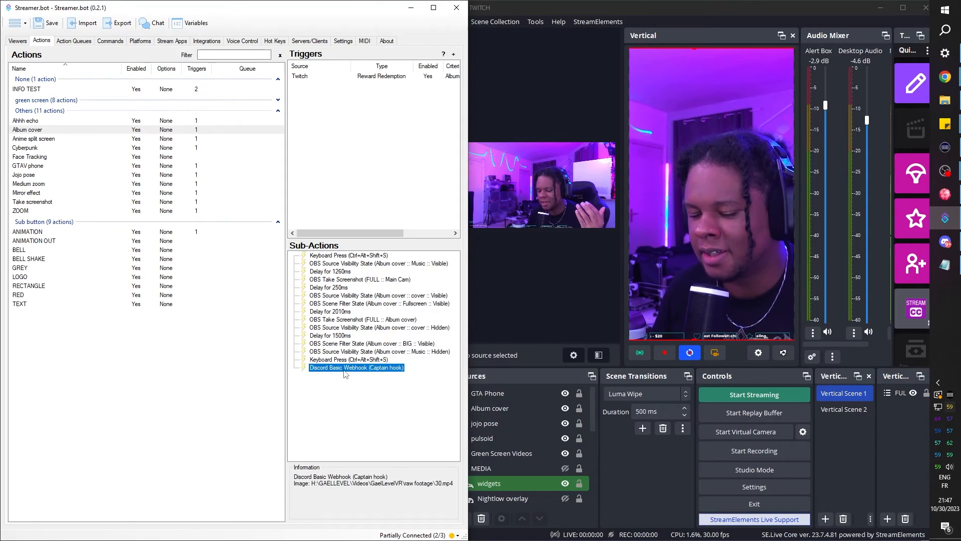
# - Add a 1000 ms Delay sub-action just before the Discord webhook in the Album cover action and check the webhook's image path
pyautogui.rightClick(340, 405)
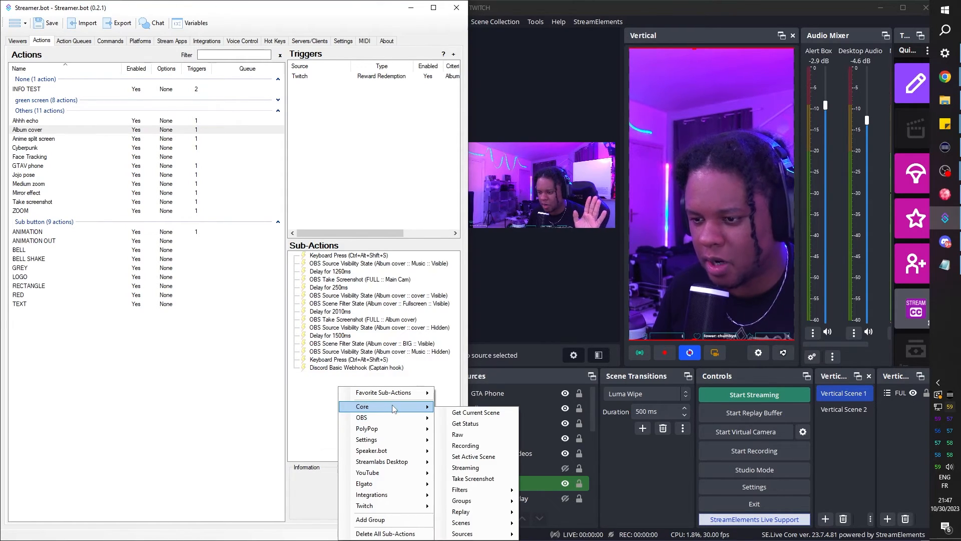
pyautogui.moveTo(386, 406)
pyautogui.click(459, 358)
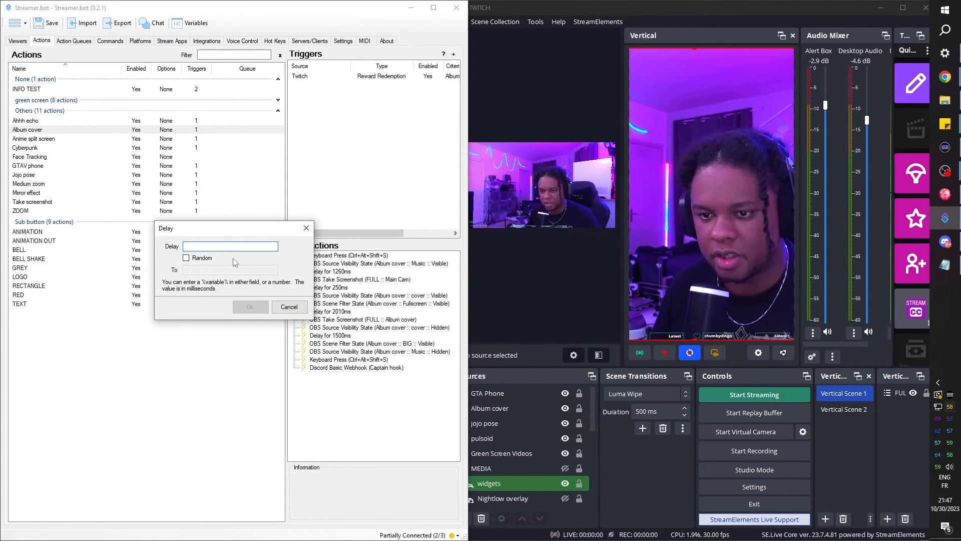
pyautogui.click(234, 310)
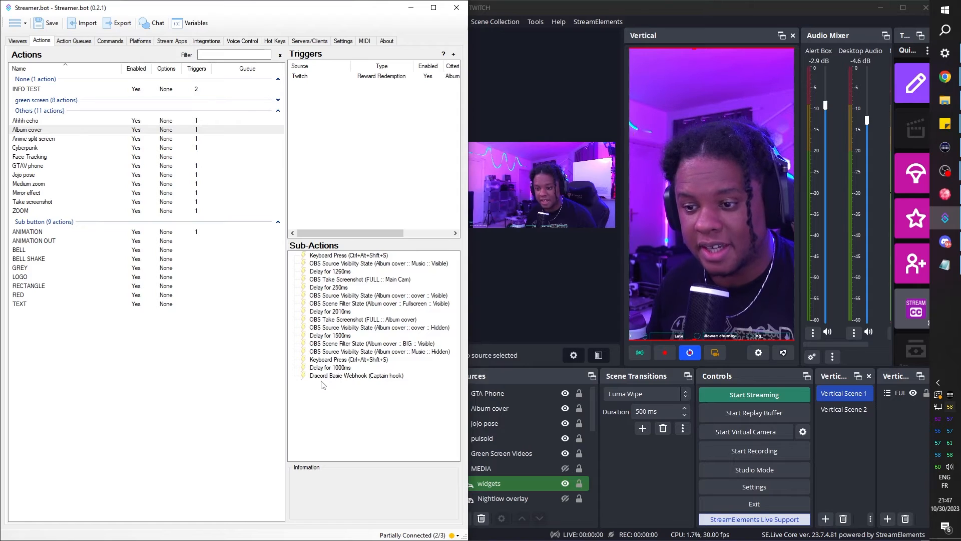
pyautogui.doubleClick(370, 377)
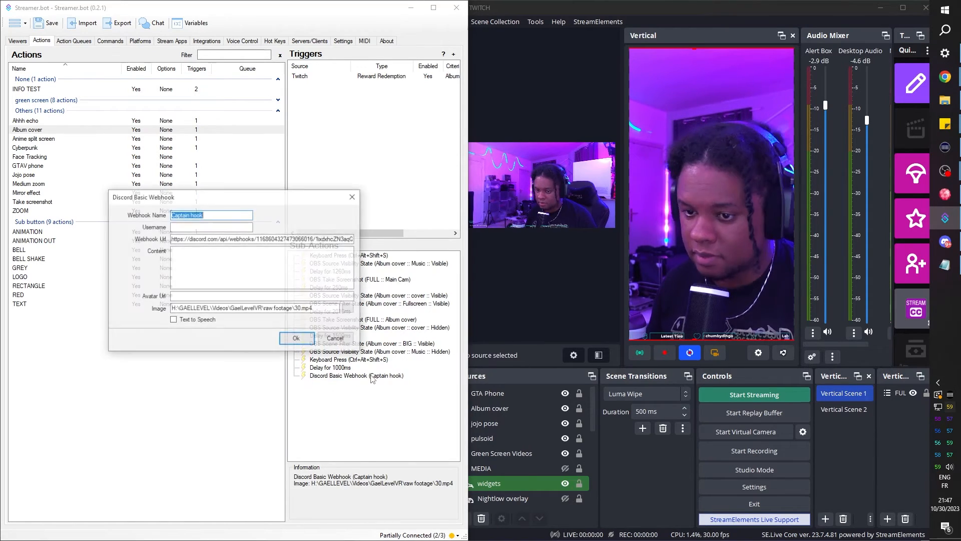
pyautogui.click(289, 342)
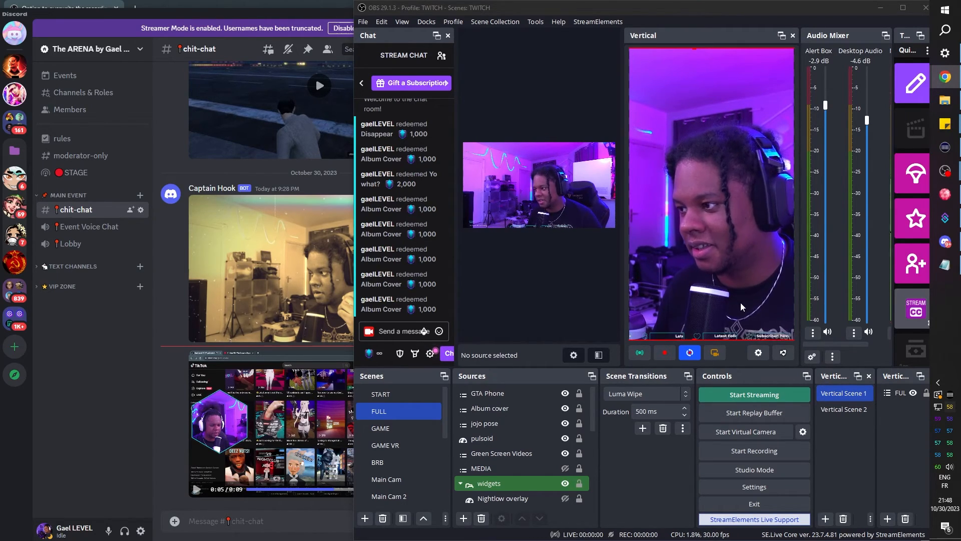
# - In Streamer.bot, move the last Keyboard Press sub-action of Album cover up so it runs just before the 1500 ms delay
pyautogui.moveTo(945, 218)
pyautogui.moveTo(866, 232)
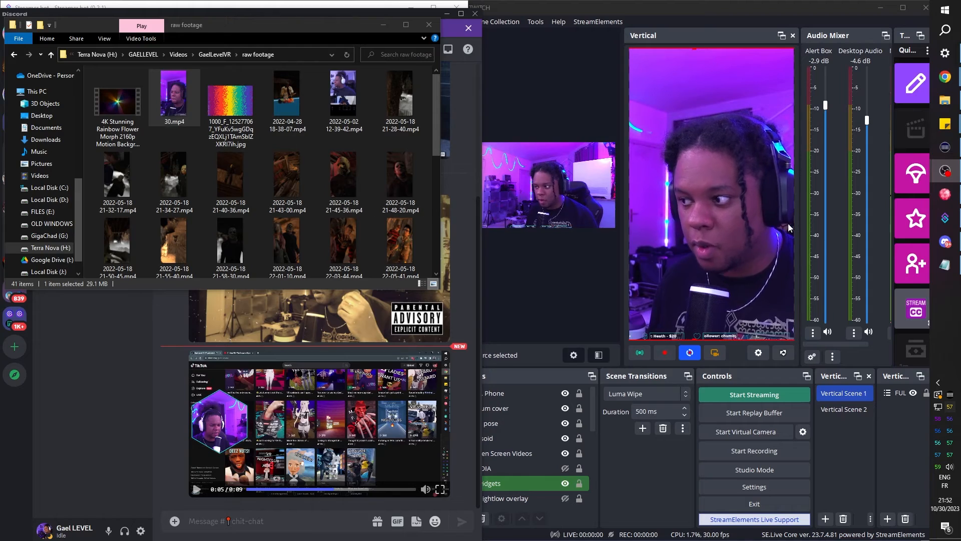
pyautogui.click(945, 218)
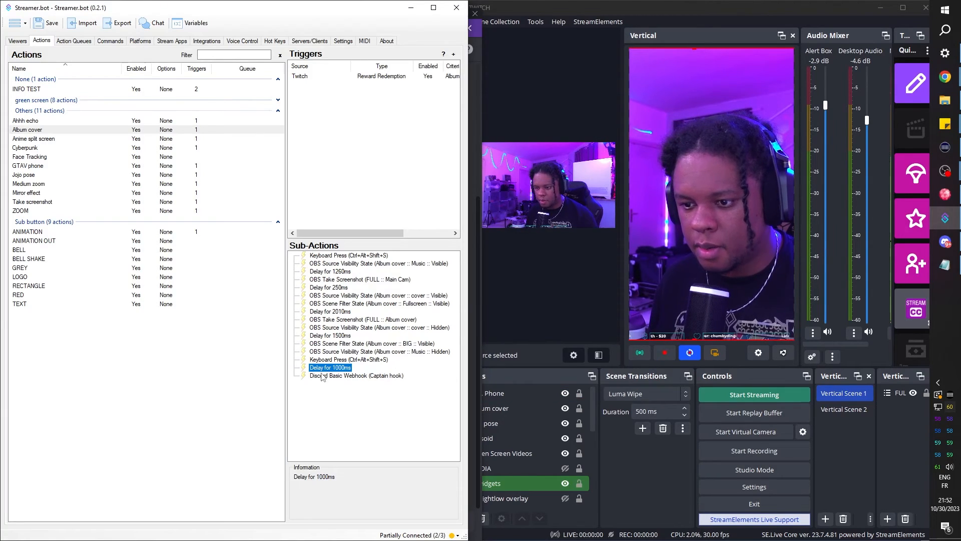
pyautogui.moveTo(329, 360); pyautogui.dragTo(327, 338)
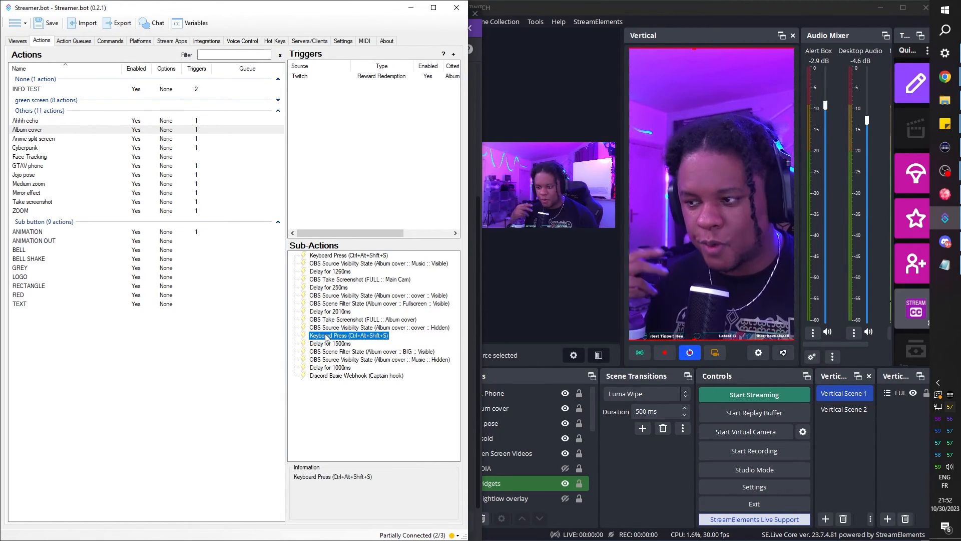
# - In OBS, lower the video bitrate in the general section of the Vertical settings and save it
pyautogui.click(755, 353)
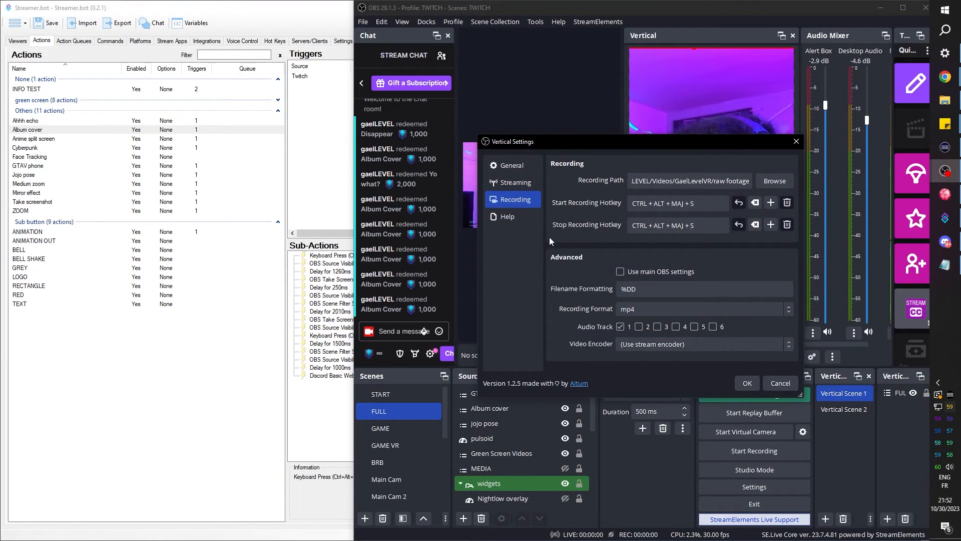
pyautogui.press('Up')
pyautogui.press('Up')
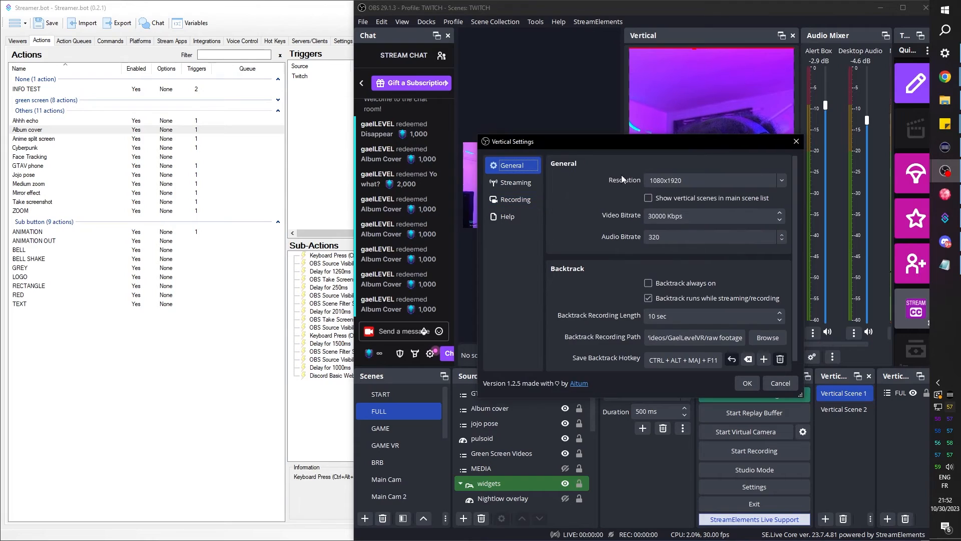
pyautogui.click(656, 216)
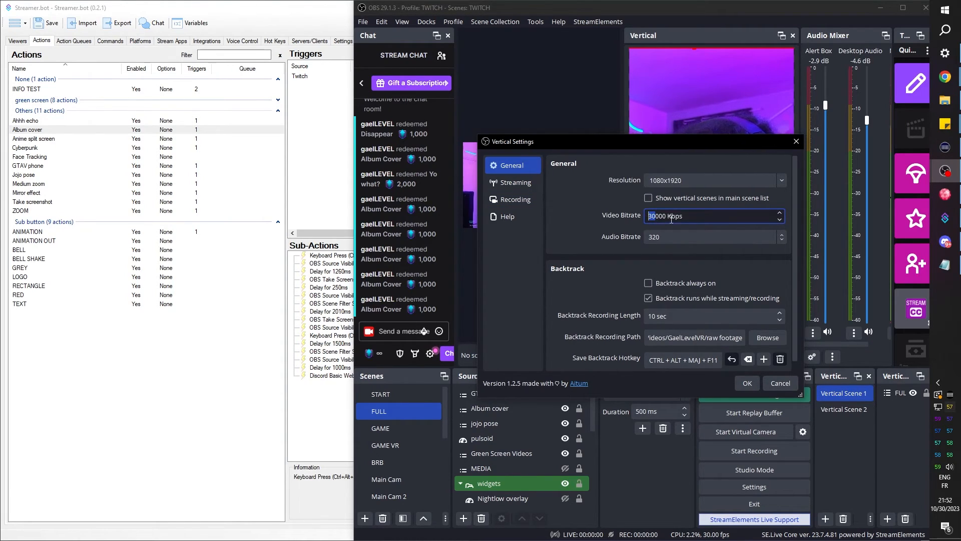
pyautogui.write('1')
pyautogui.press('Return')
# - Look between the Streamer.bot sub-actions and the Discord chit-chat channel, ending on the Discord channel
pyautogui.click(945, 218)
pyautogui.click(946, 242)
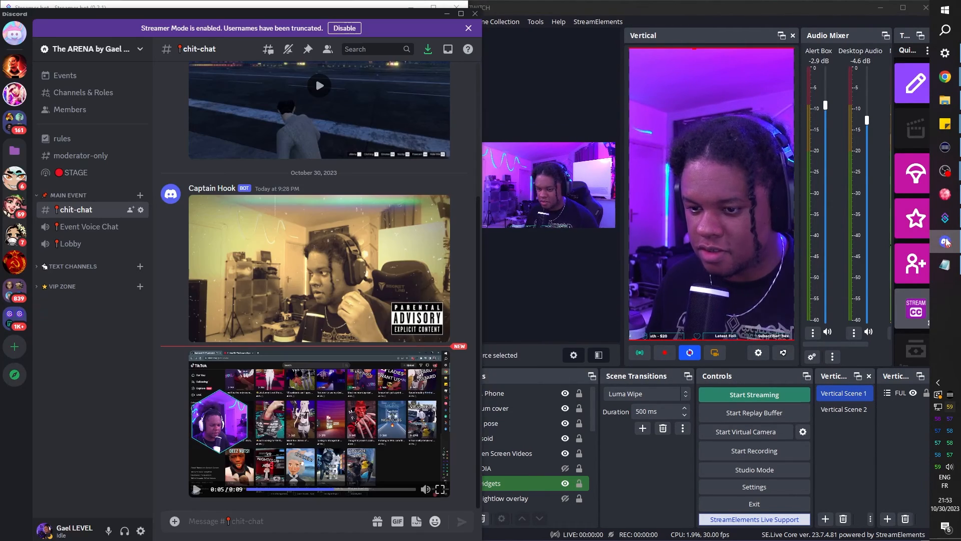
pyautogui.click(946, 243)
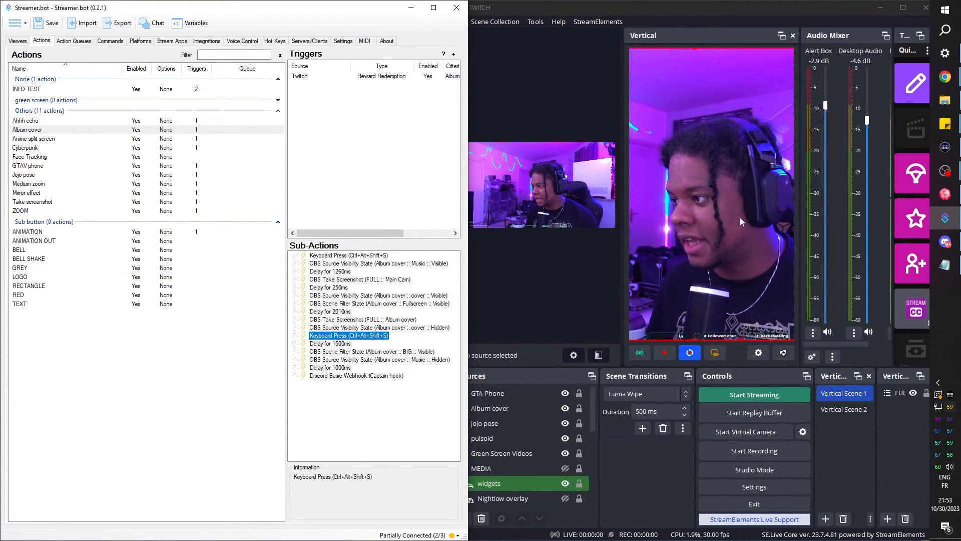
pyautogui.click(945, 243)
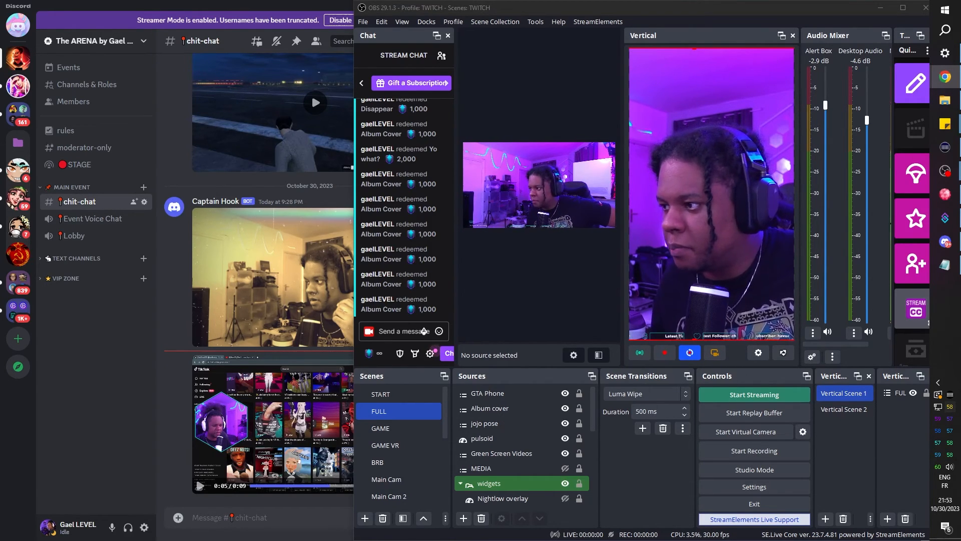
# - Select 30.mp4 in the raw footage folder to check its file size, and return to the Discord chit-chat channel
pyautogui.click(946, 102)
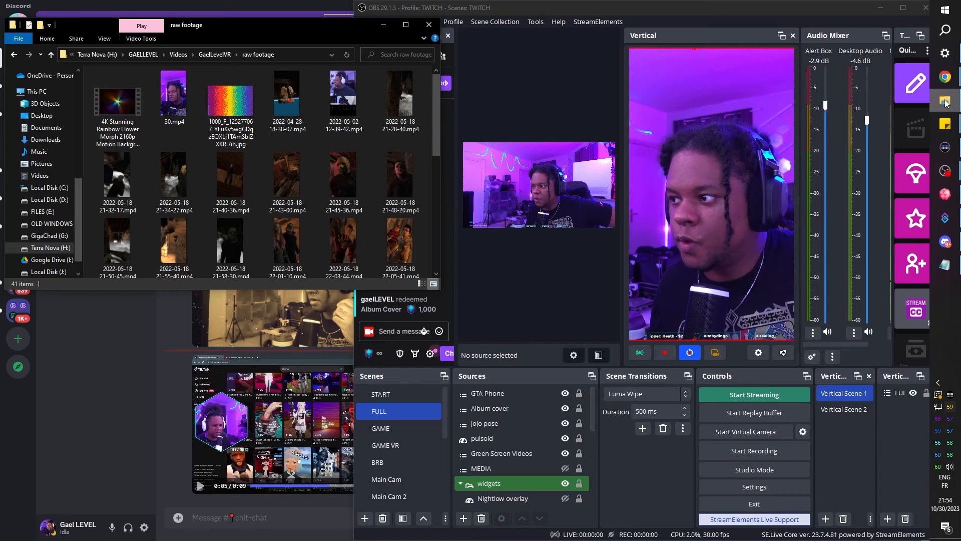
pyautogui.click(946, 102)
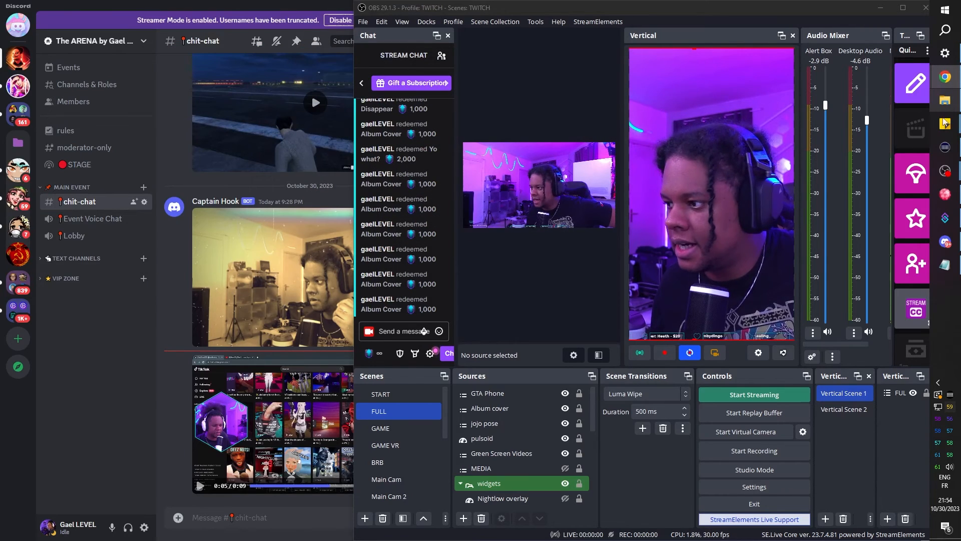
pyautogui.click(951, 222)
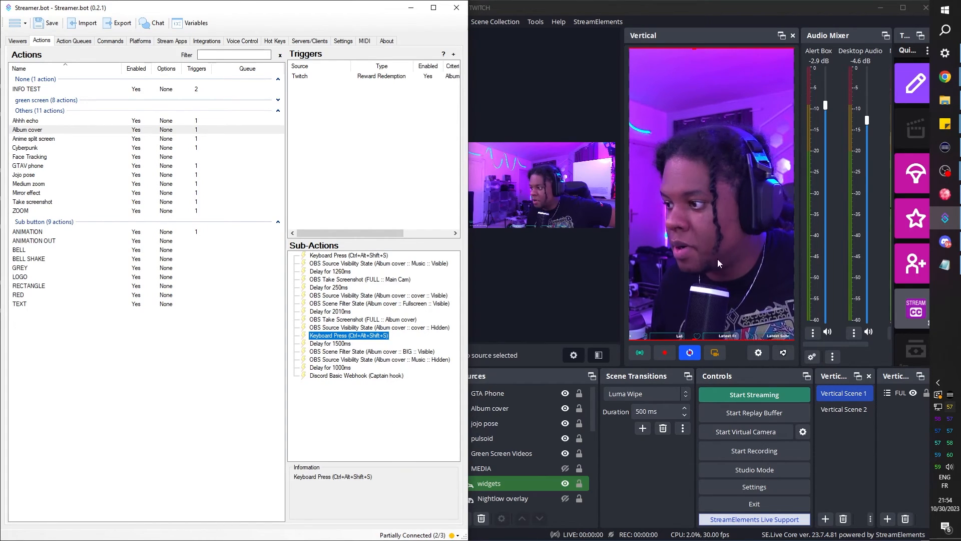
pyautogui.hotkey('alt', 'Tab')
pyautogui.hotkey('alt', 'Tab')
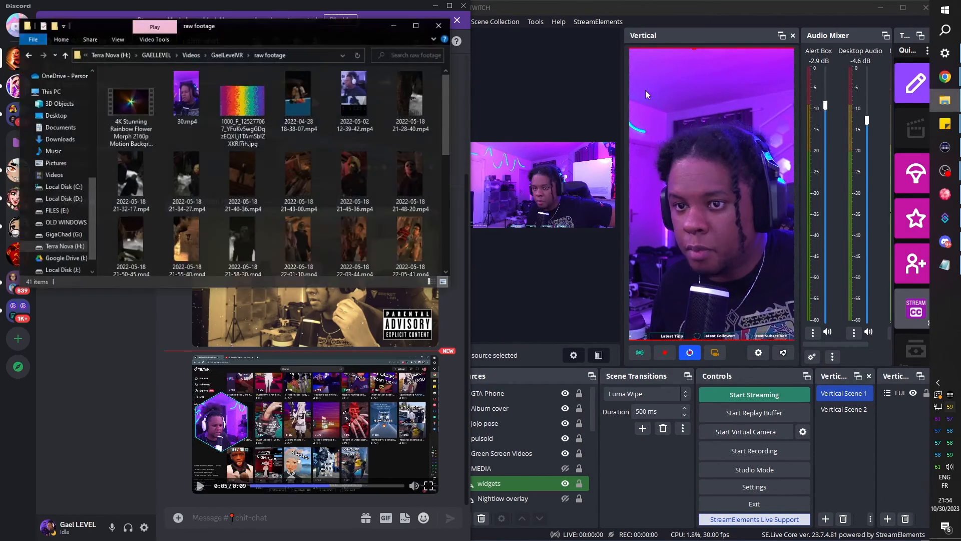
pyautogui.click(174, 98)
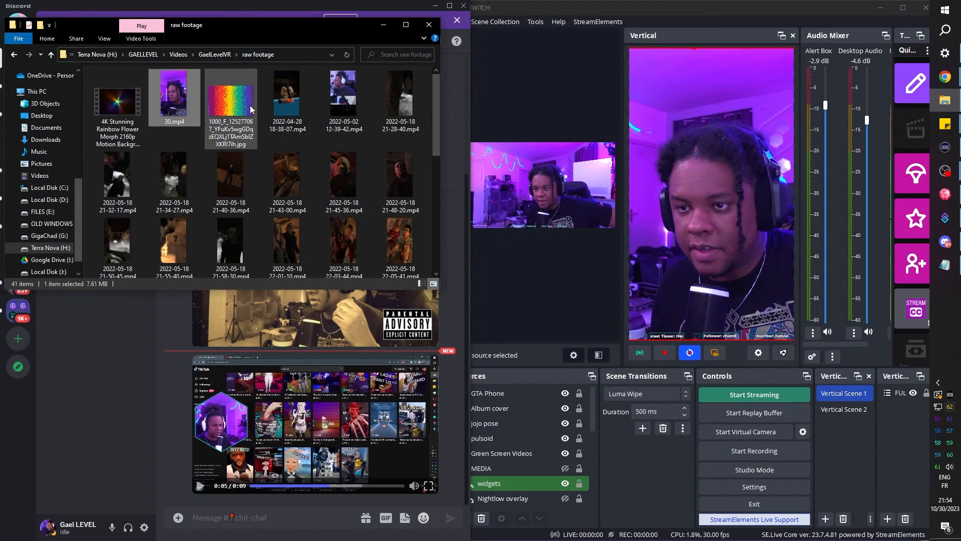
pyautogui.hotkey('alt', 'Tab')
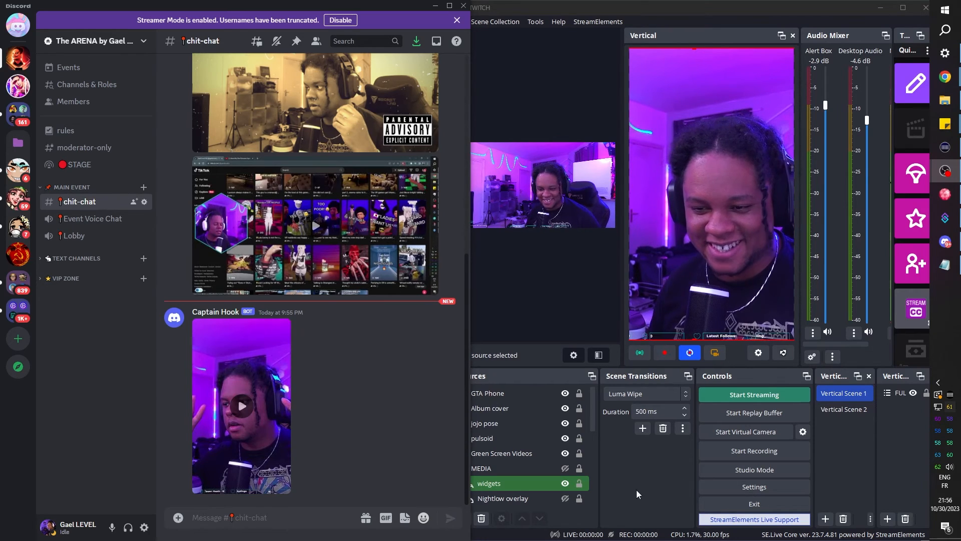
# - Play the recording posted by Captain Hook in chit-chat and browse the memes channel of the Voicemod Discord server
pyautogui.click(258, 408)
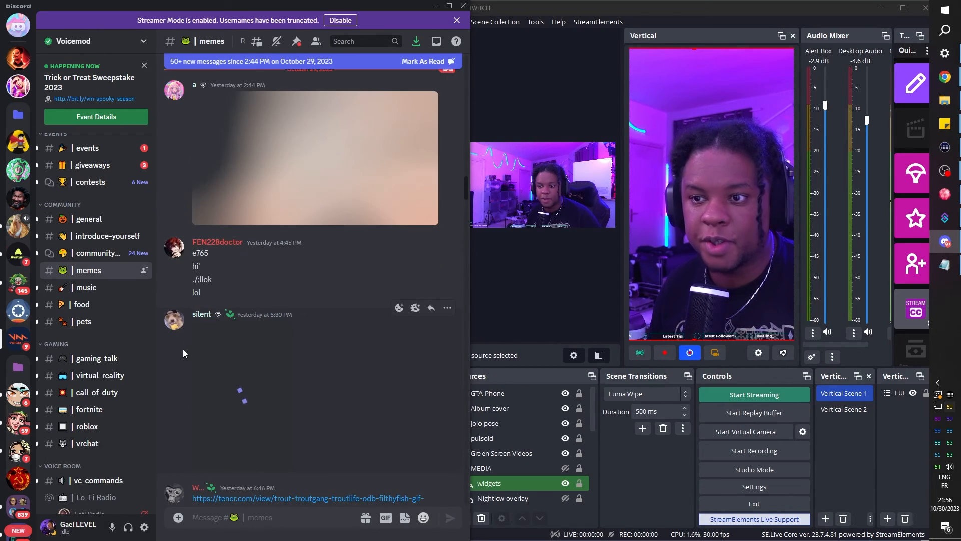
pyautogui.scroll(2, 172, 349)
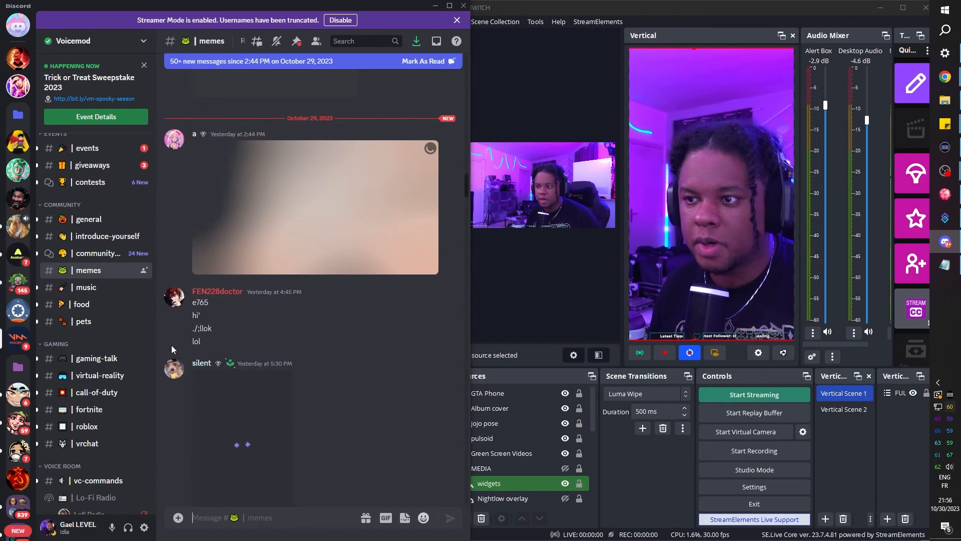
pyautogui.scroll(4, 171, 349)
pyautogui.scroll(-5, 173, 349)
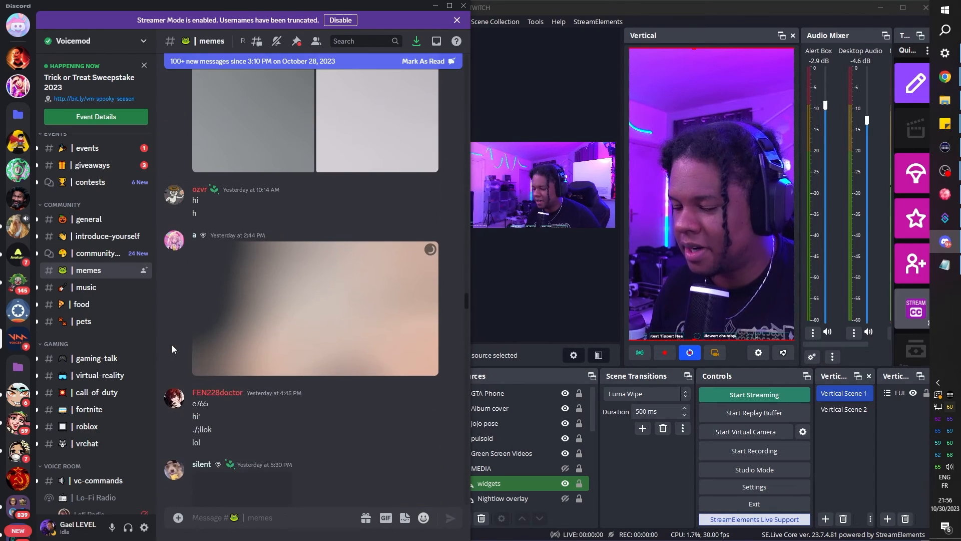
pyautogui.scroll(-2, 172, 349)
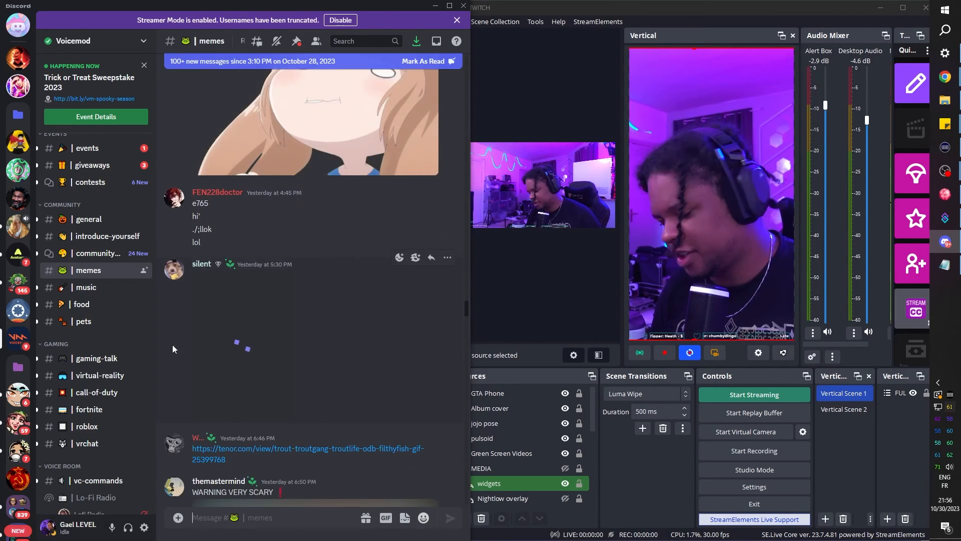
pyautogui.scroll(-3, 172, 344)
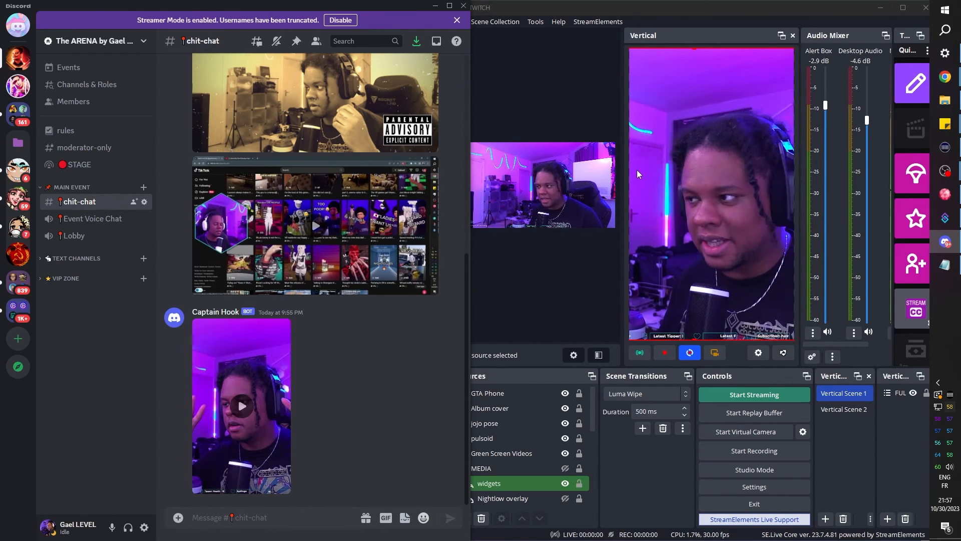
# - In Chrome, open joincombo.com in a new tab and examine the clip editor preview on its home page
pyautogui.click(944, 76)
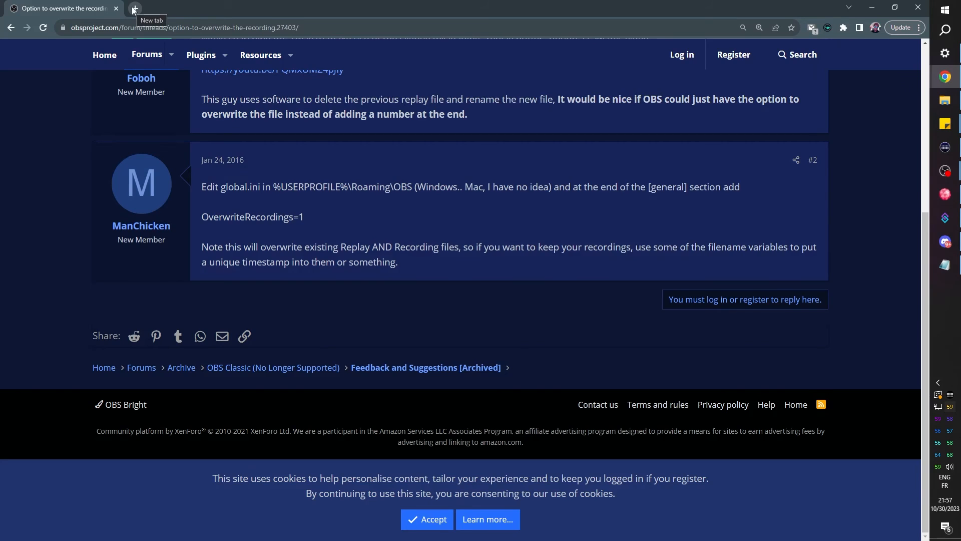
pyautogui.click(134, 9)
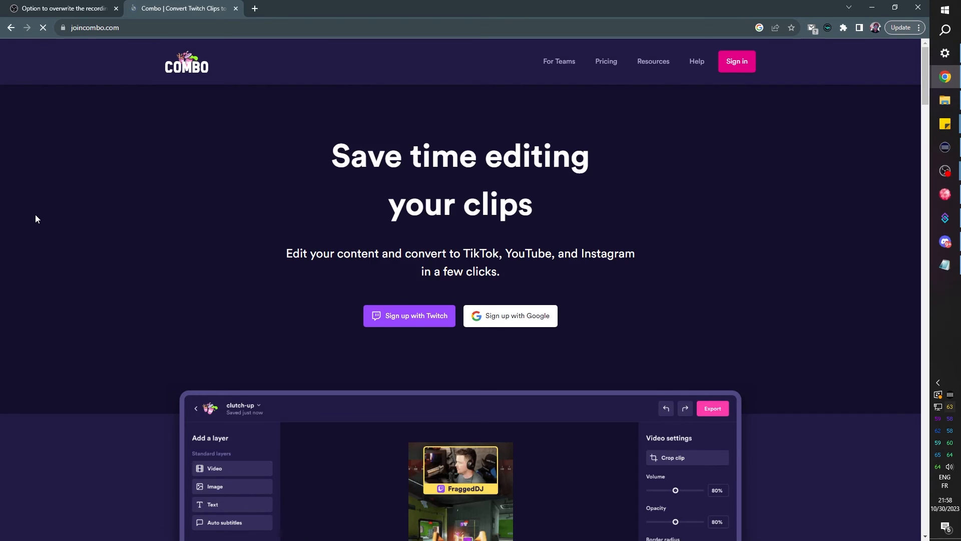
pyautogui.scroll(-5, 115, 244)
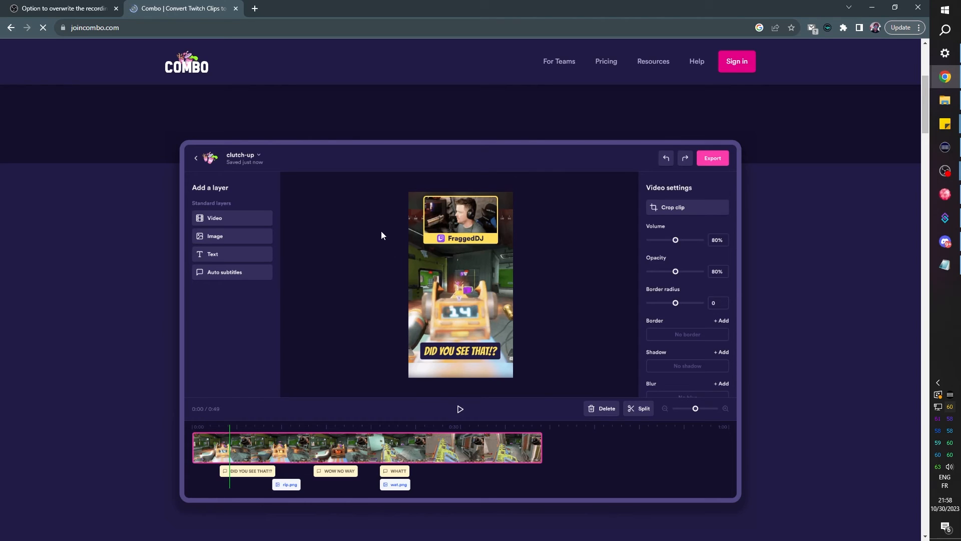
pyautogui.scroll(-2, 411, 201)
pyautogui.scroll(2, 408, 201)
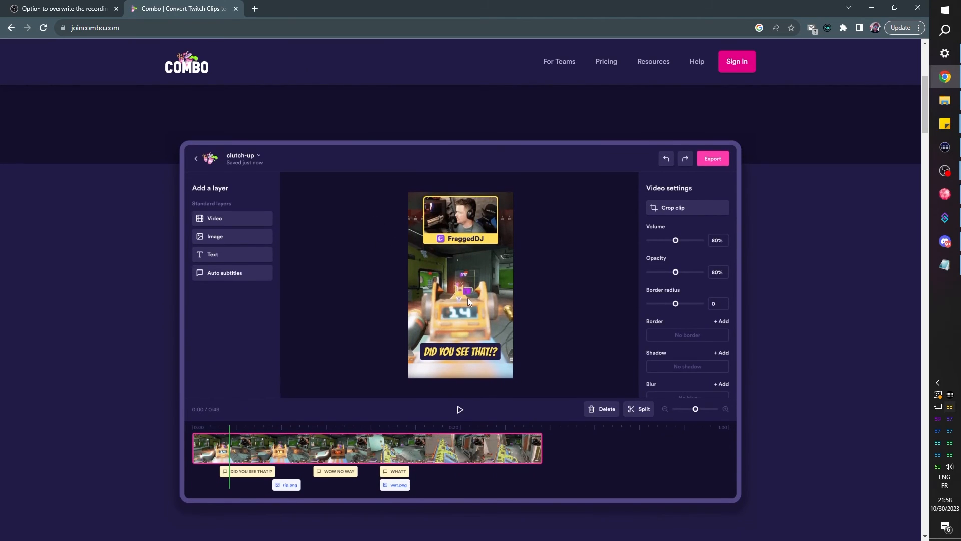
pyautogui.scroll(2, 718, 178)
pyautogui.scroll(-2, 749, 254)
pyautogui.scroll(-4, 748, 254)
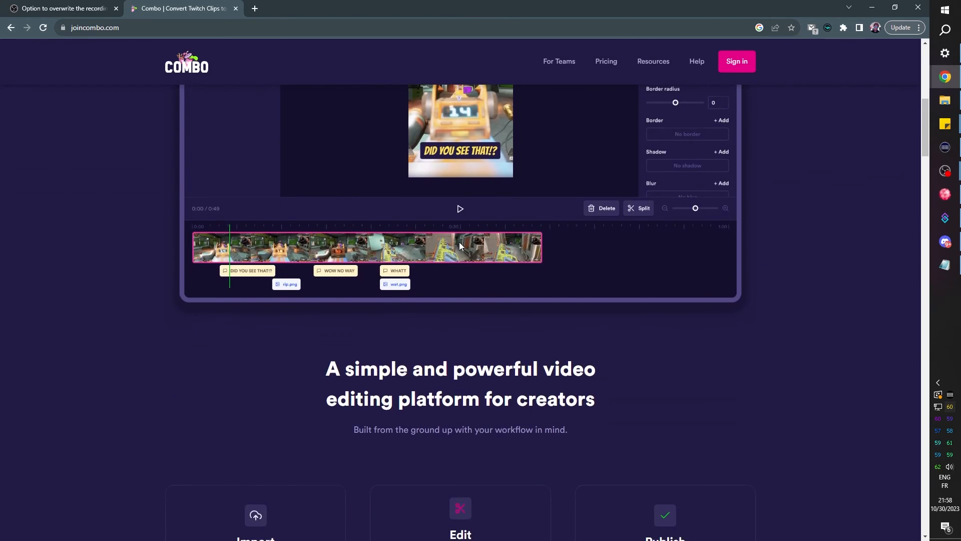
pyautogui.scroll(4, 512, 236)
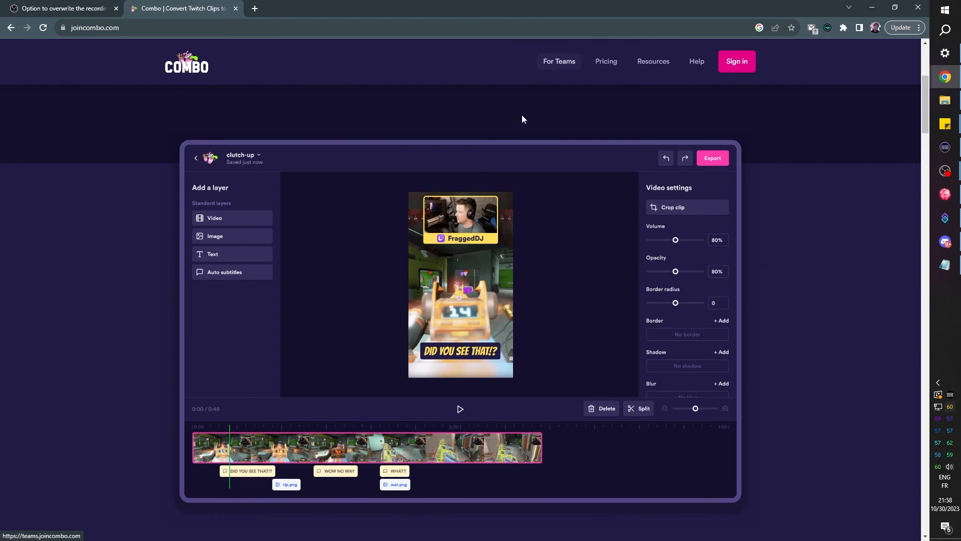
pyautogui.scroll(-2, 353, 227)
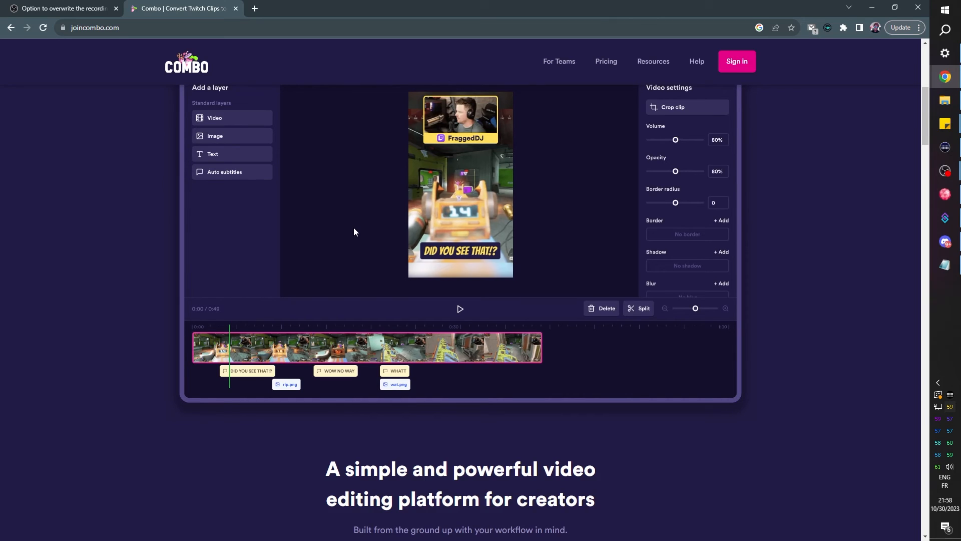
pyautogui.scroll(2, 354, 226)
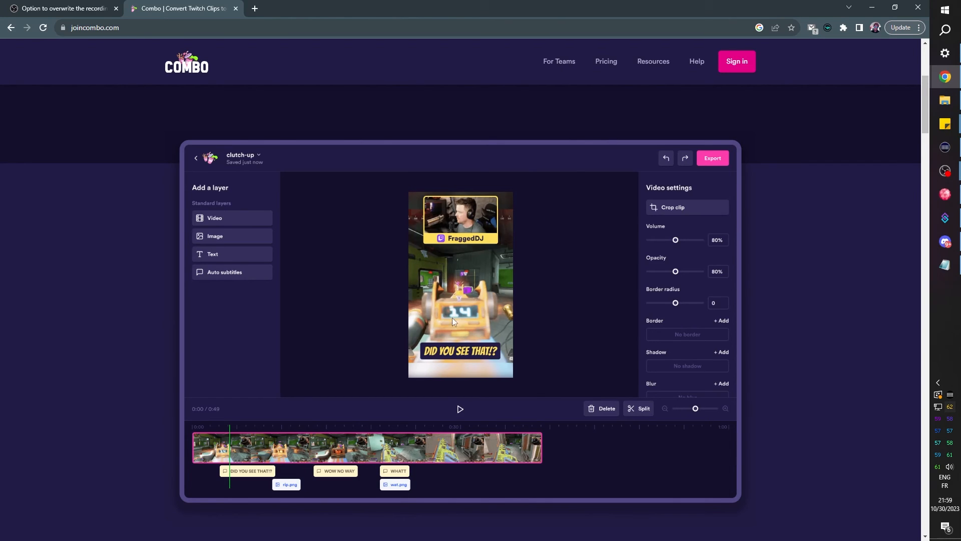
pyautogui.scroll(-1, 379, 237)
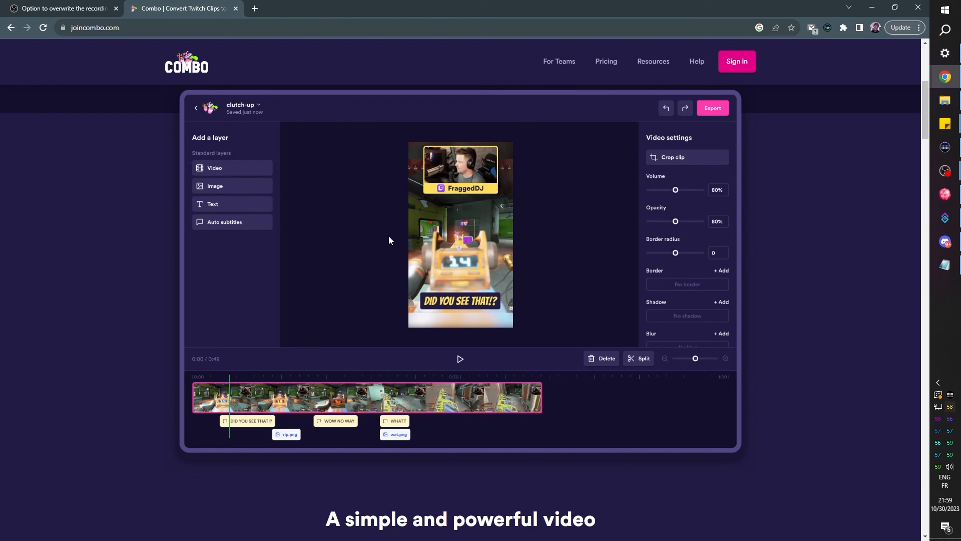
pyautogui.scroll(5, 389, 236)
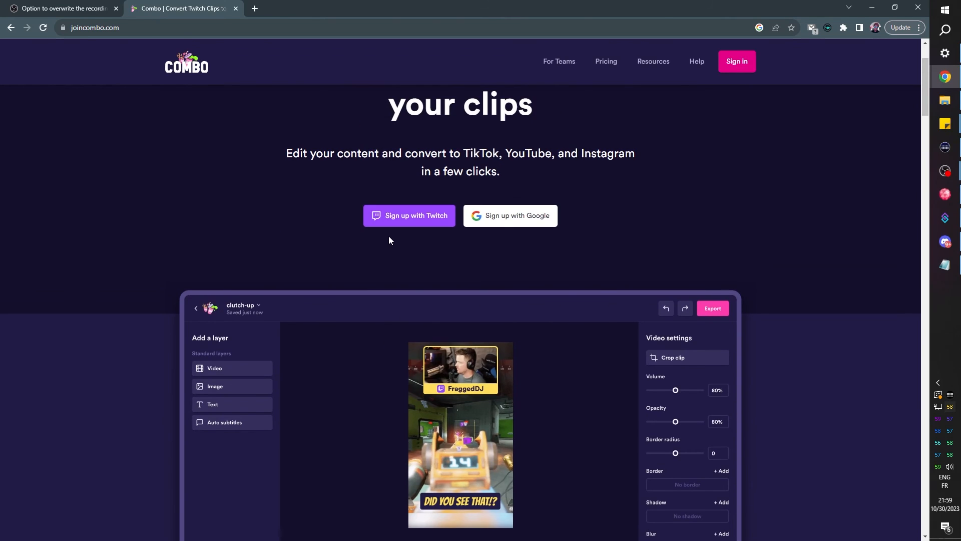
pyautogui.scroll(-6, 242, 248)
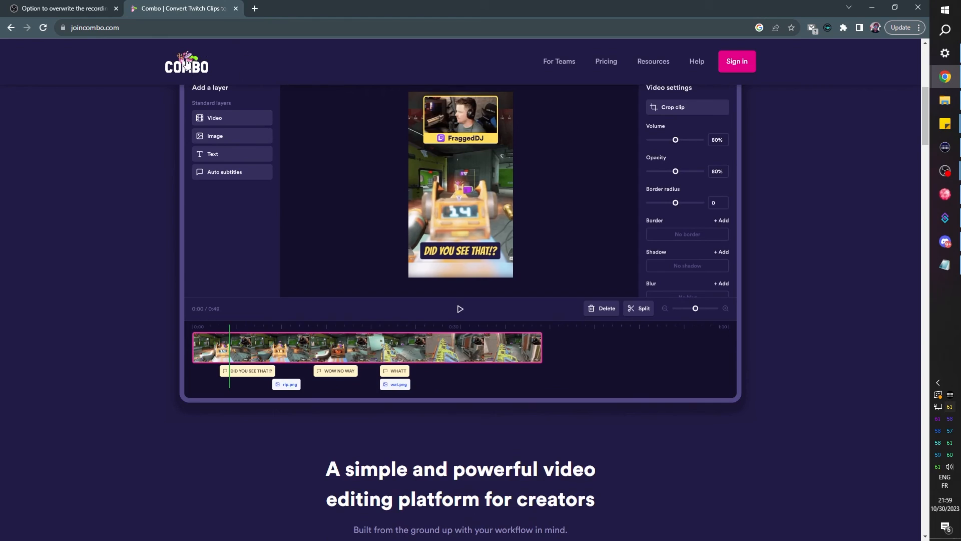
pyautogui.scroll(2, 359, 203)
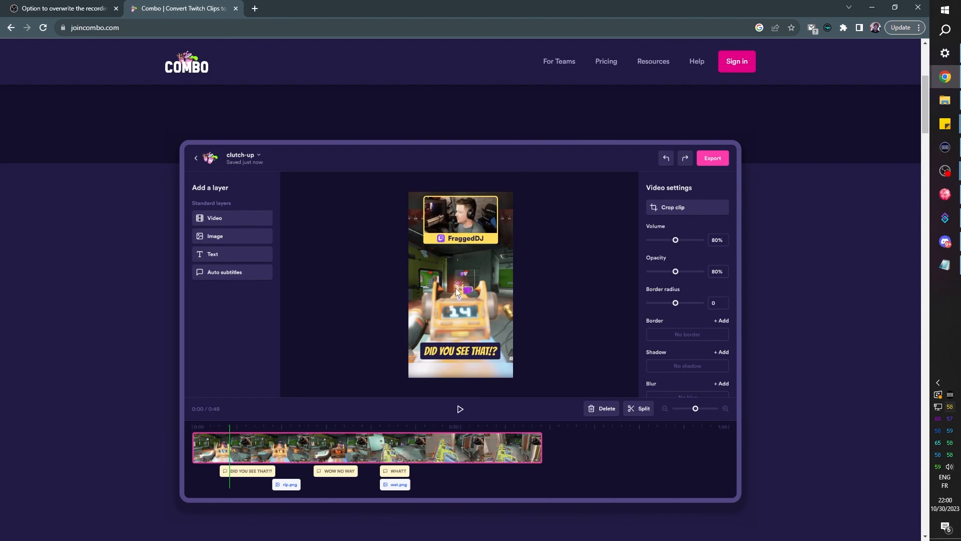
# - Switch back to the OBS window with the TWITCH profile and maximize it
pyautogui.moveTo(938, 175)
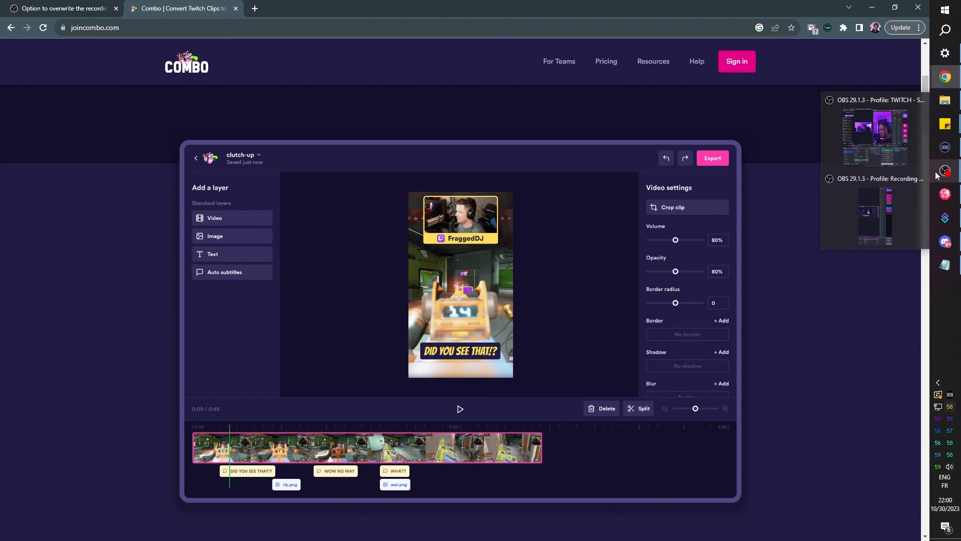
pyautogui.click(858, 132)
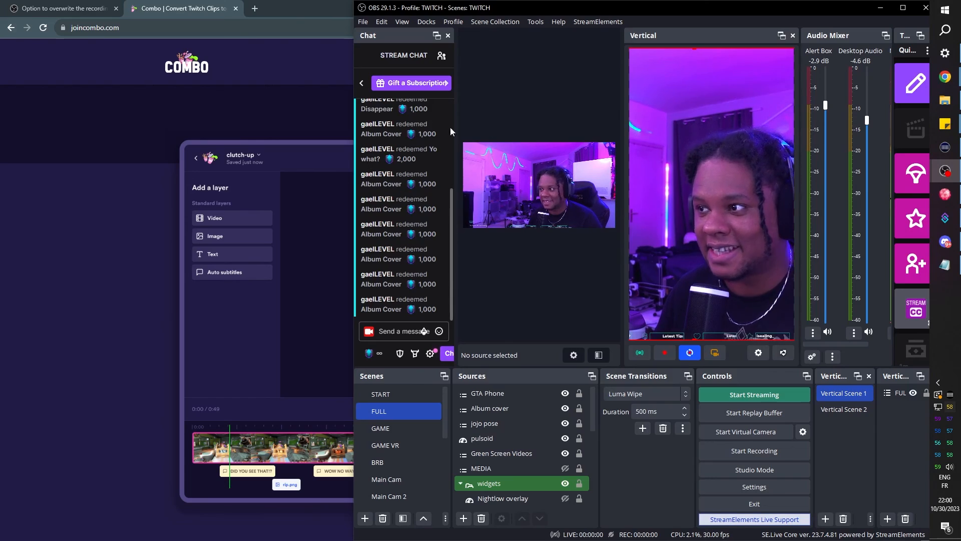
pyautogui.moveTo(665, 11); pyautogui.dragTo(646, 1)
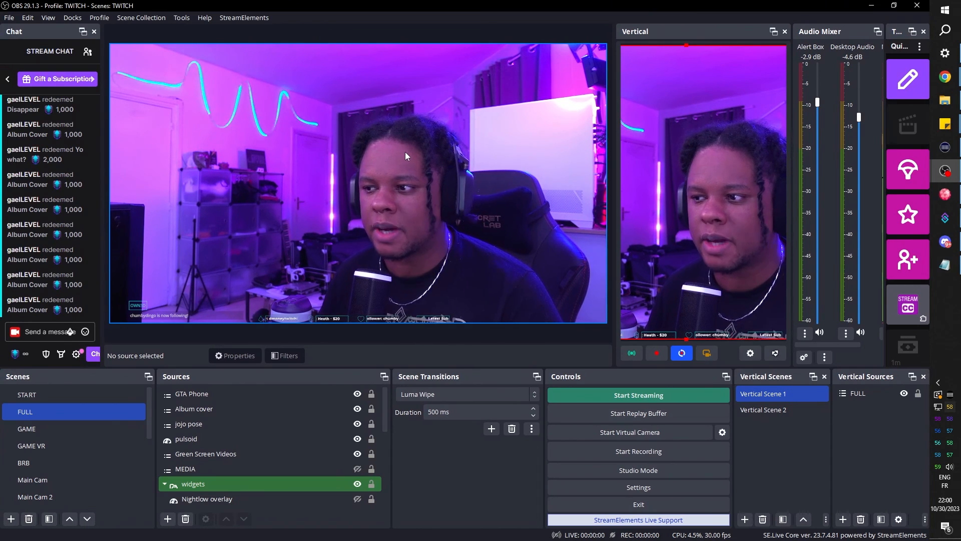